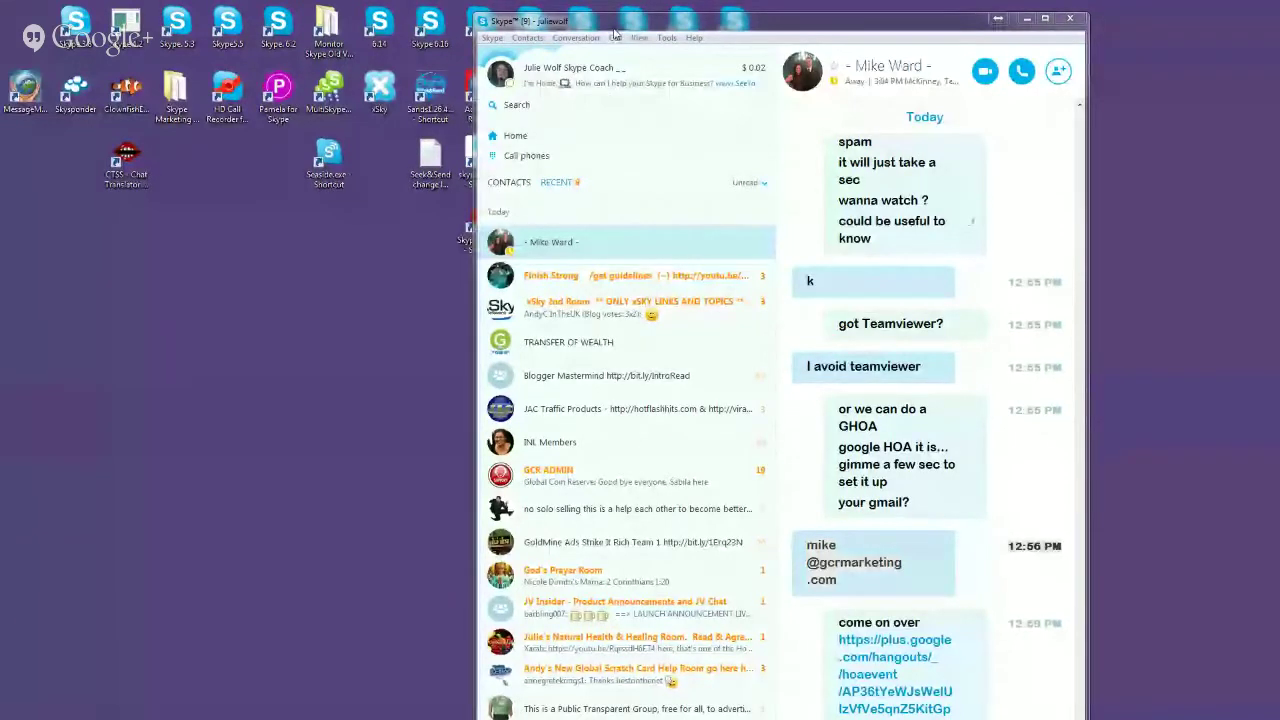
Step: Search contacts for the coach and open the conversation with them
drag(622, 21, 702, 35)
click(608, 118)
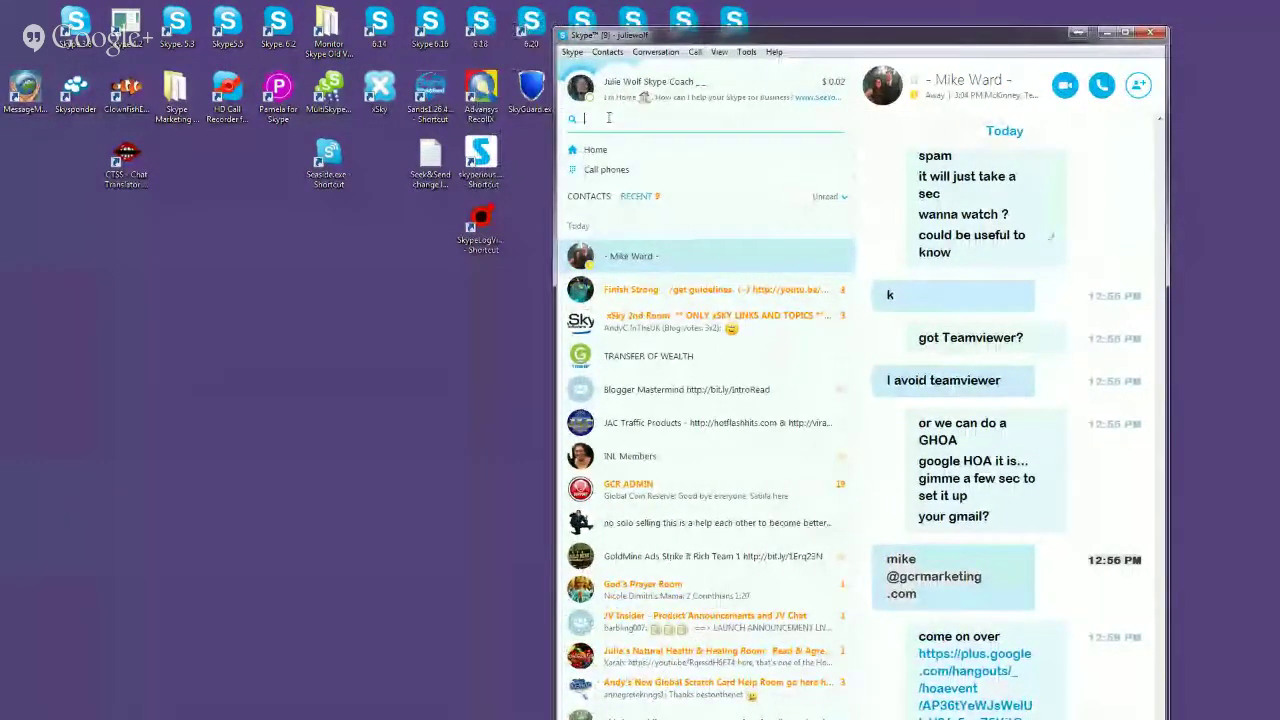
text(u)
text(sha)
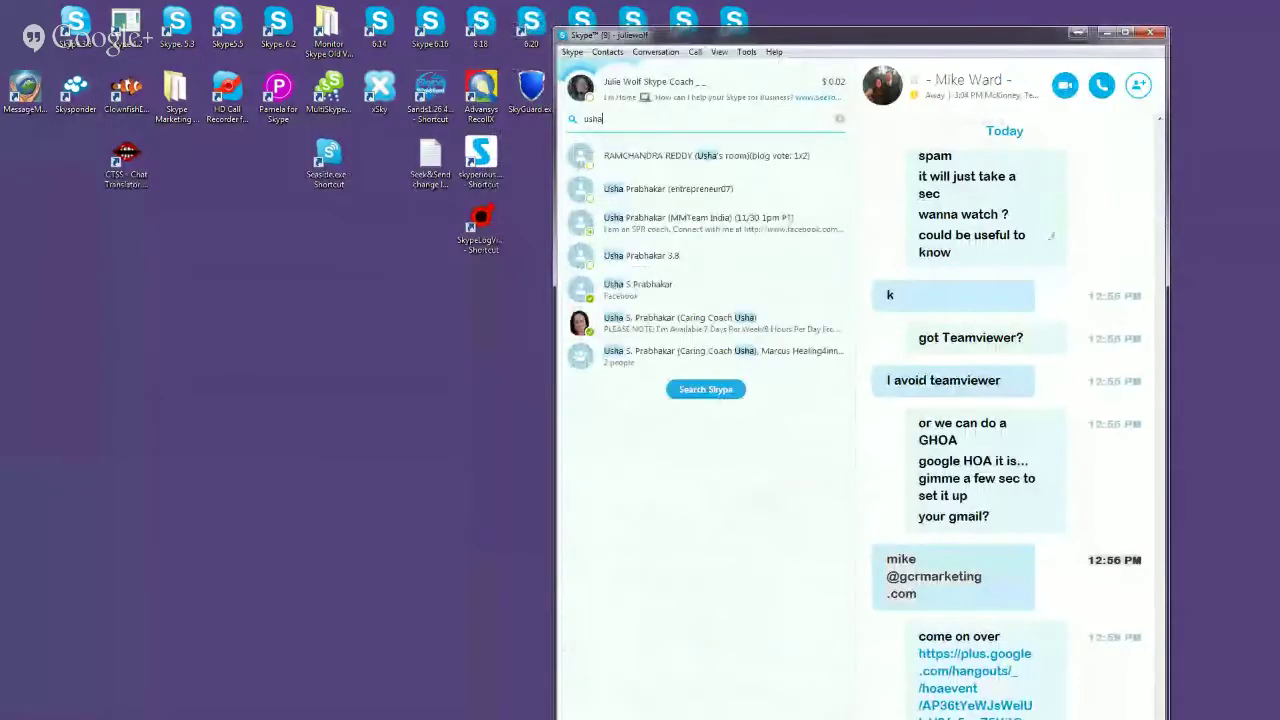
click(637, 322)
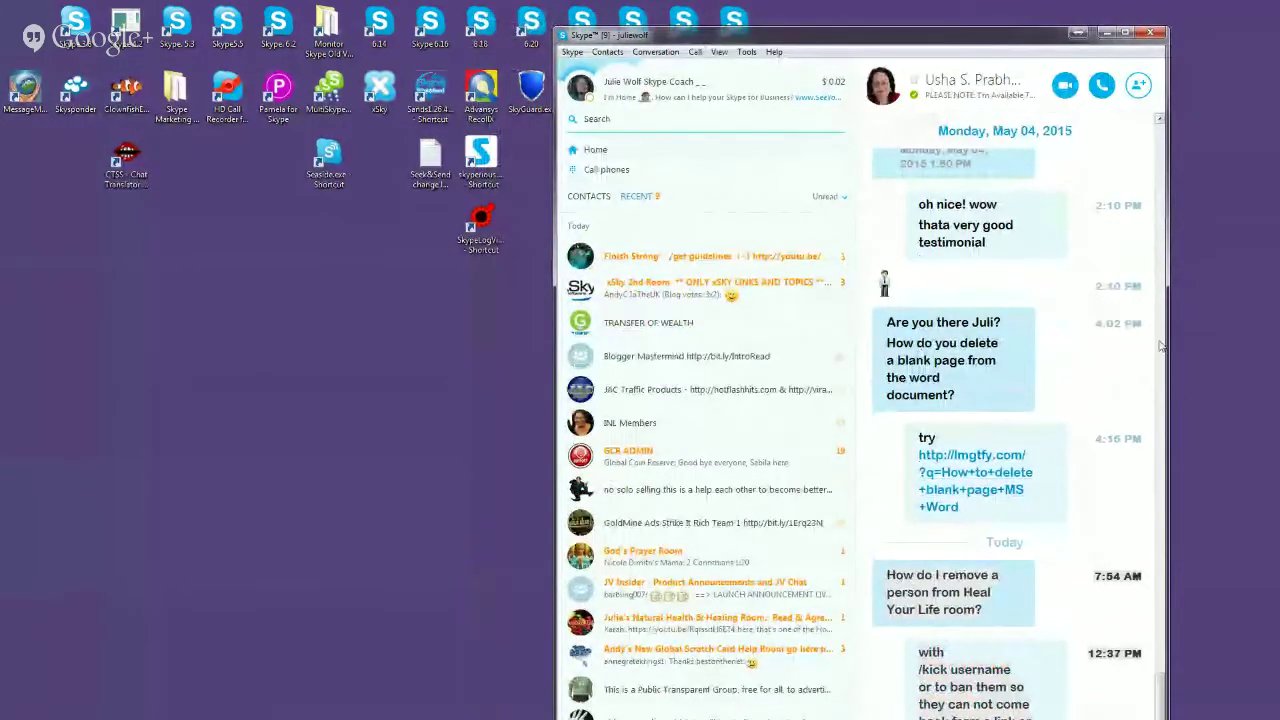
drag(1038, 30, 1035, 84)
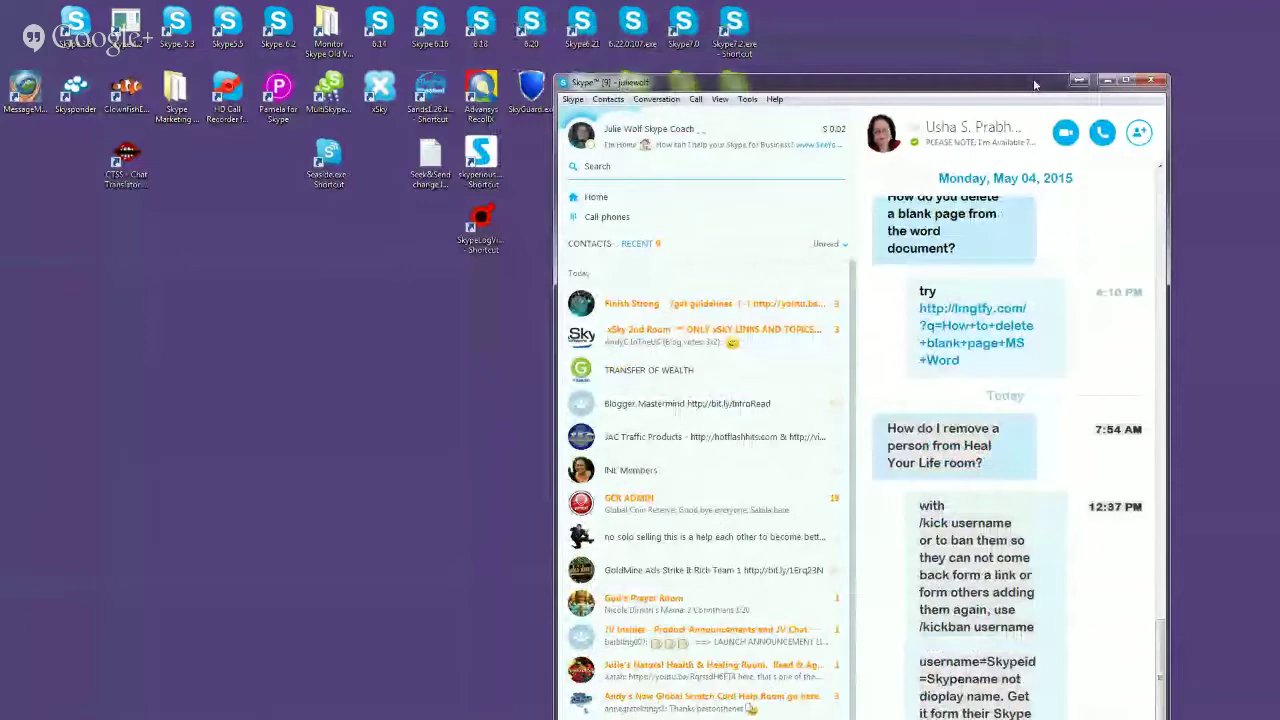
drag(1035, 84, 1049, 19)
drag(1135, 385, 1179, 591)
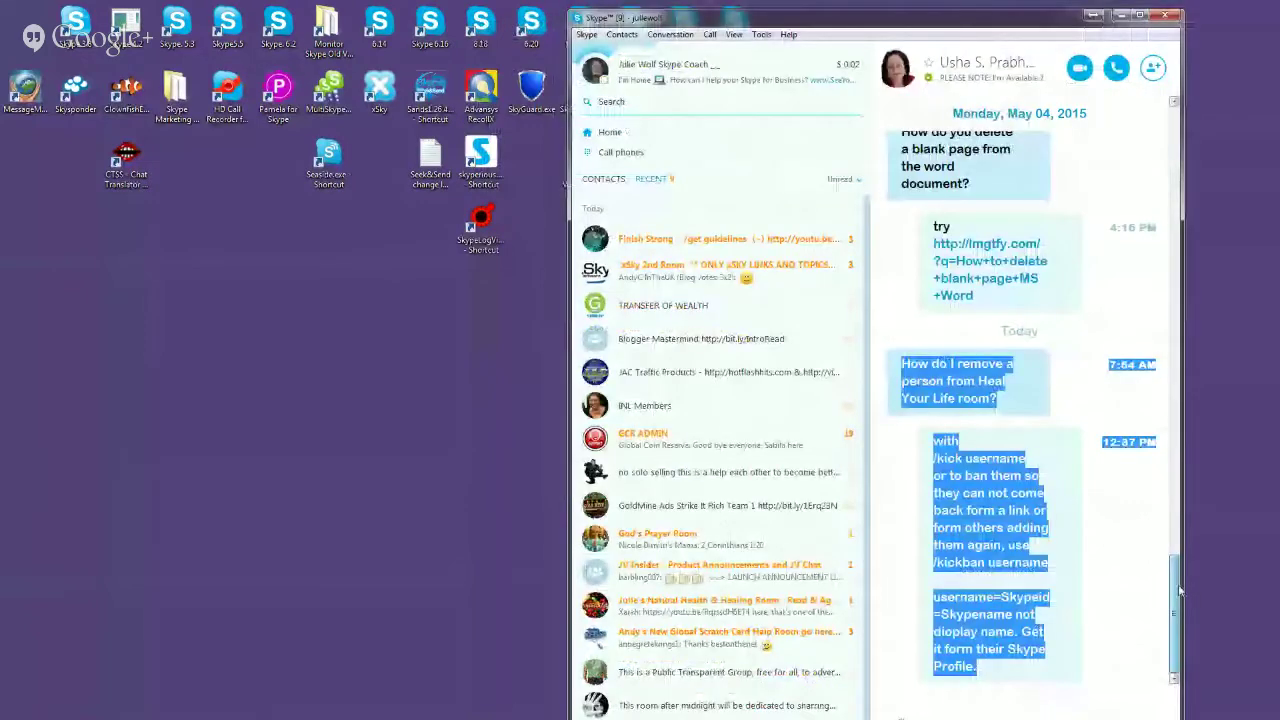
click(903, 364)
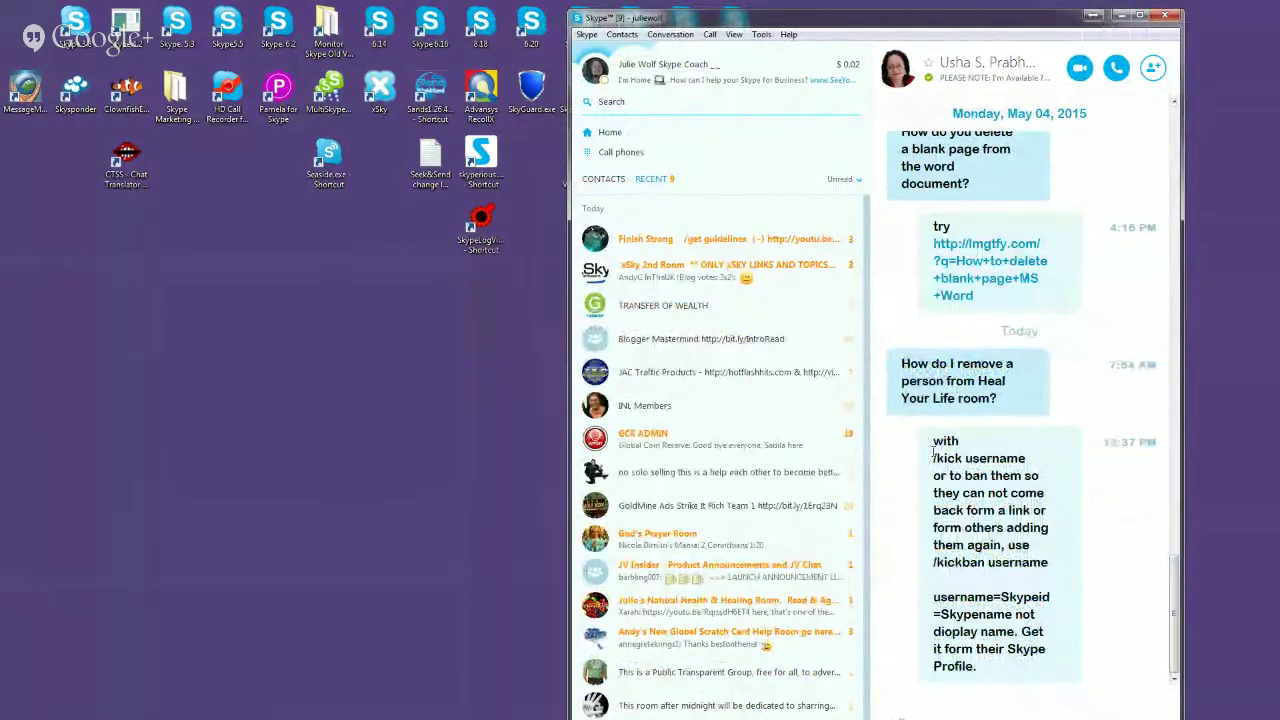
Step: Highlight the /kick username and /kickban username commands and the username=Skypeid note
drag(933, 458, 1029, 461)
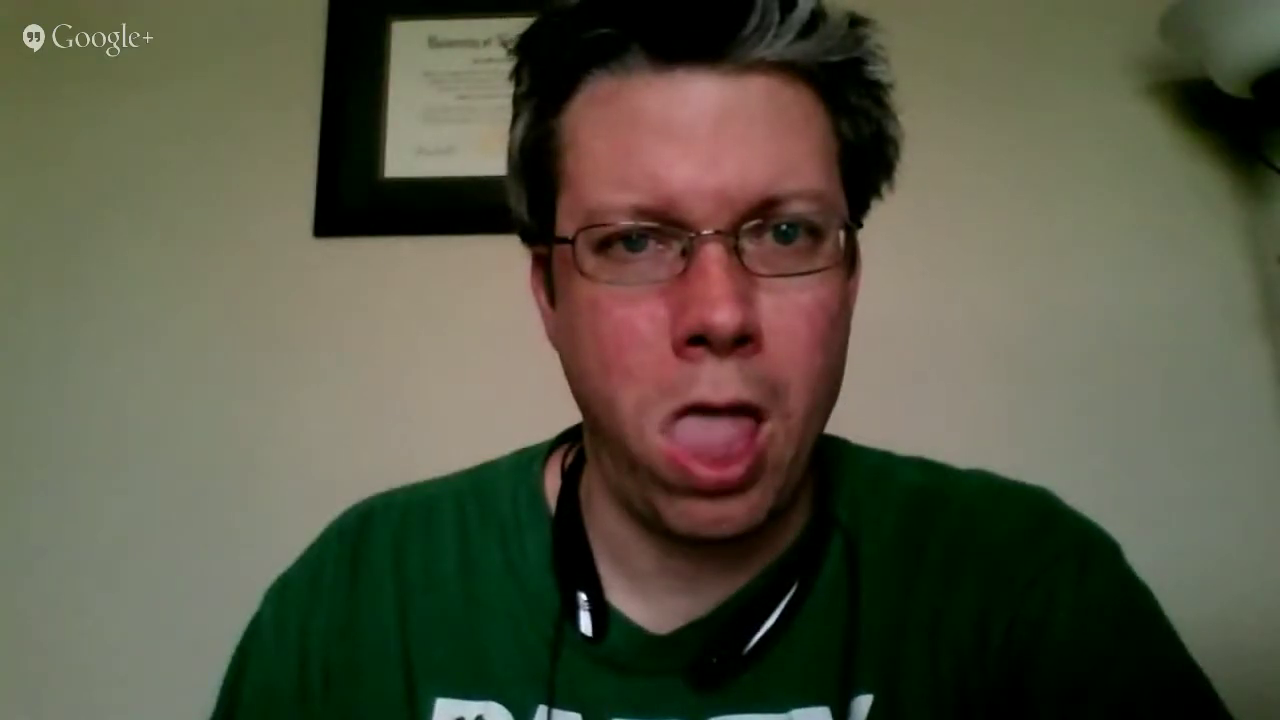
click(935, 493)
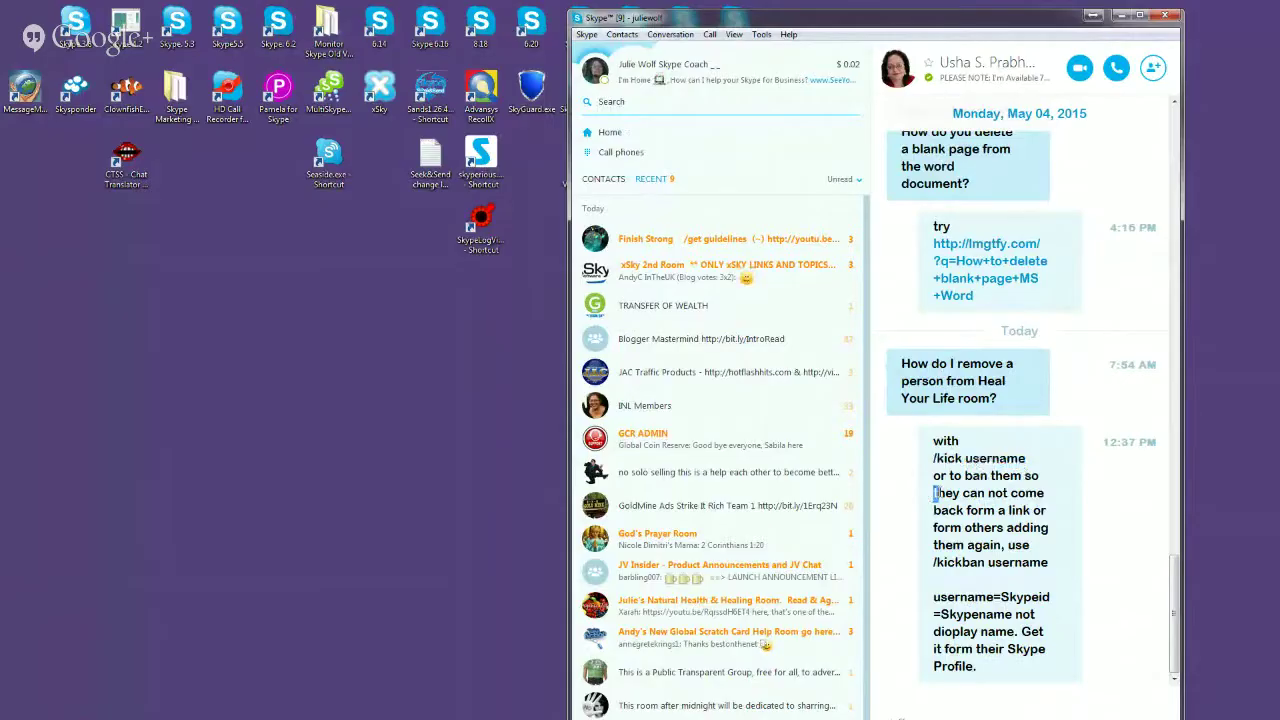
drag(935, 493, 1028, 533)
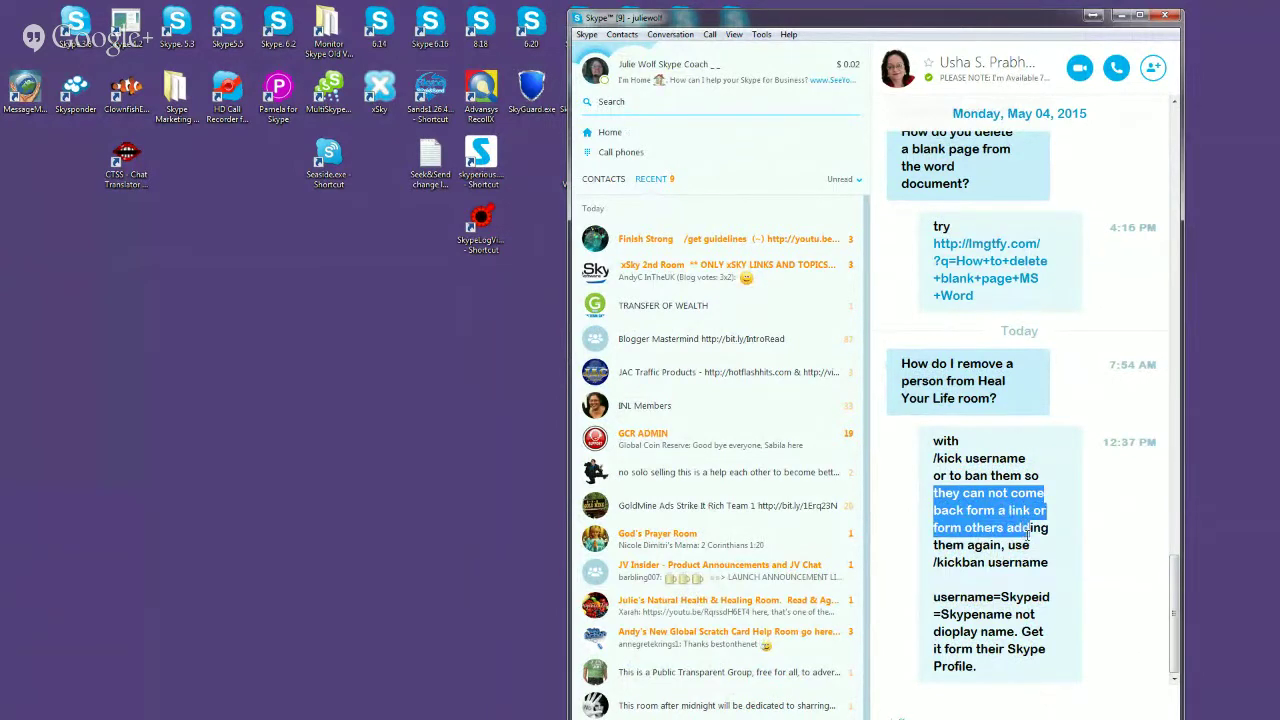
double_click(983, 510)
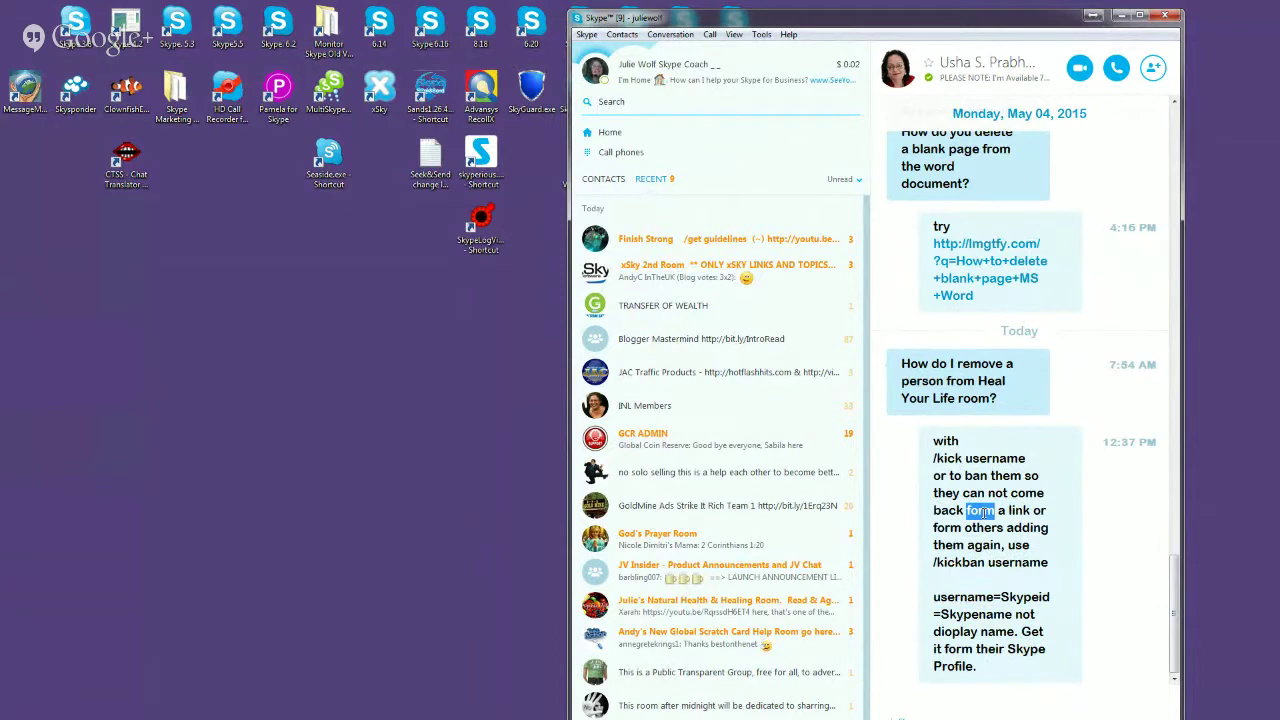
drag(964, 527, 1000, 548)
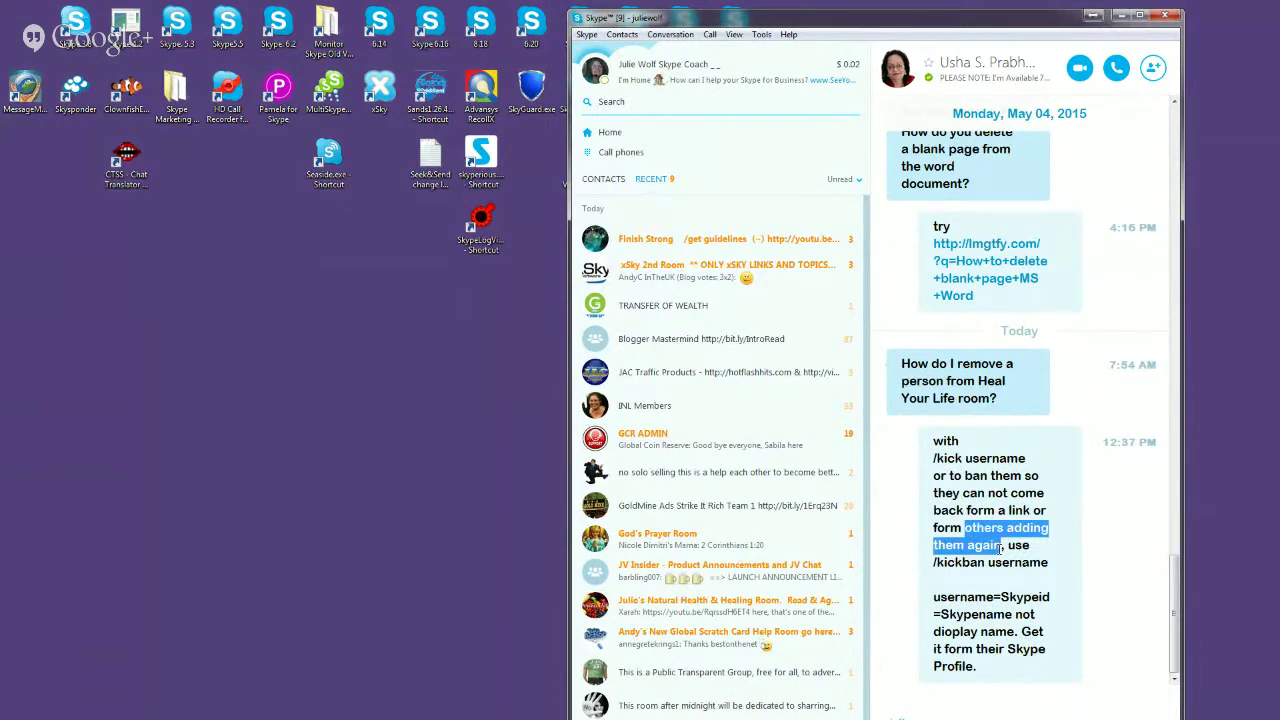
drag(1062, 562, 921, 578)
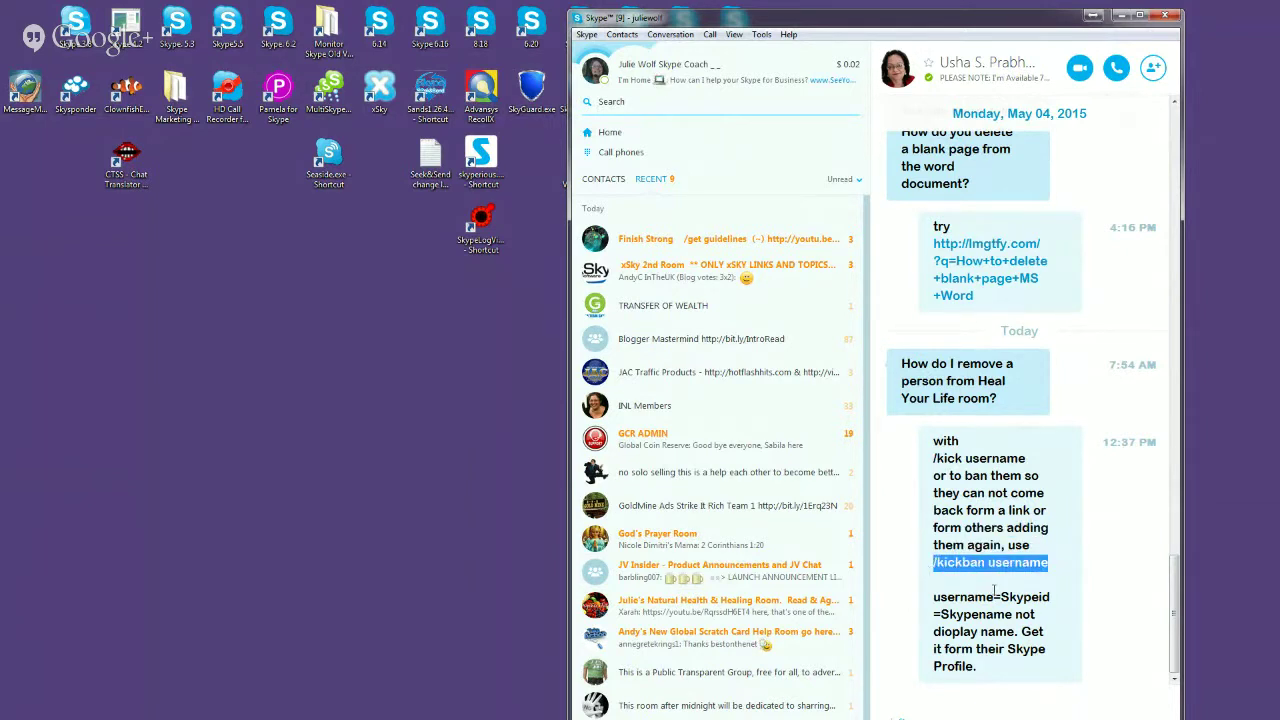
drag(1034, 460, 920, 464)
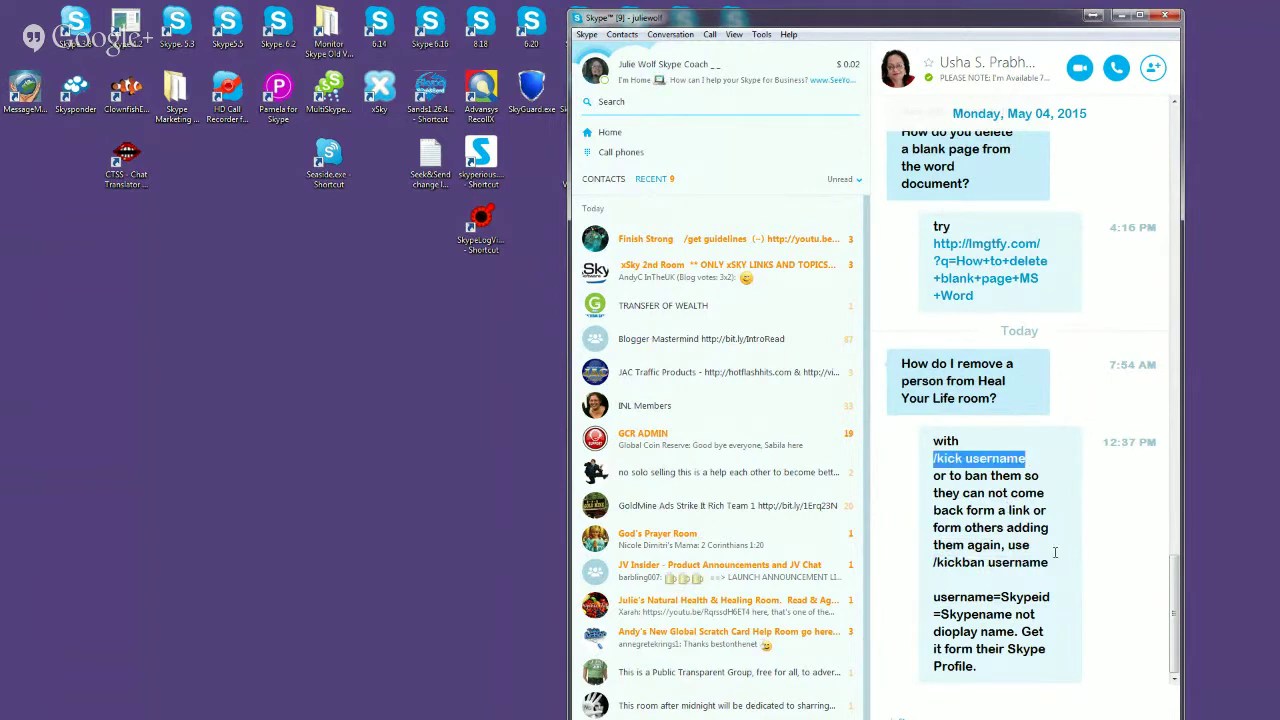
drag(1058, 567, 918, 568)
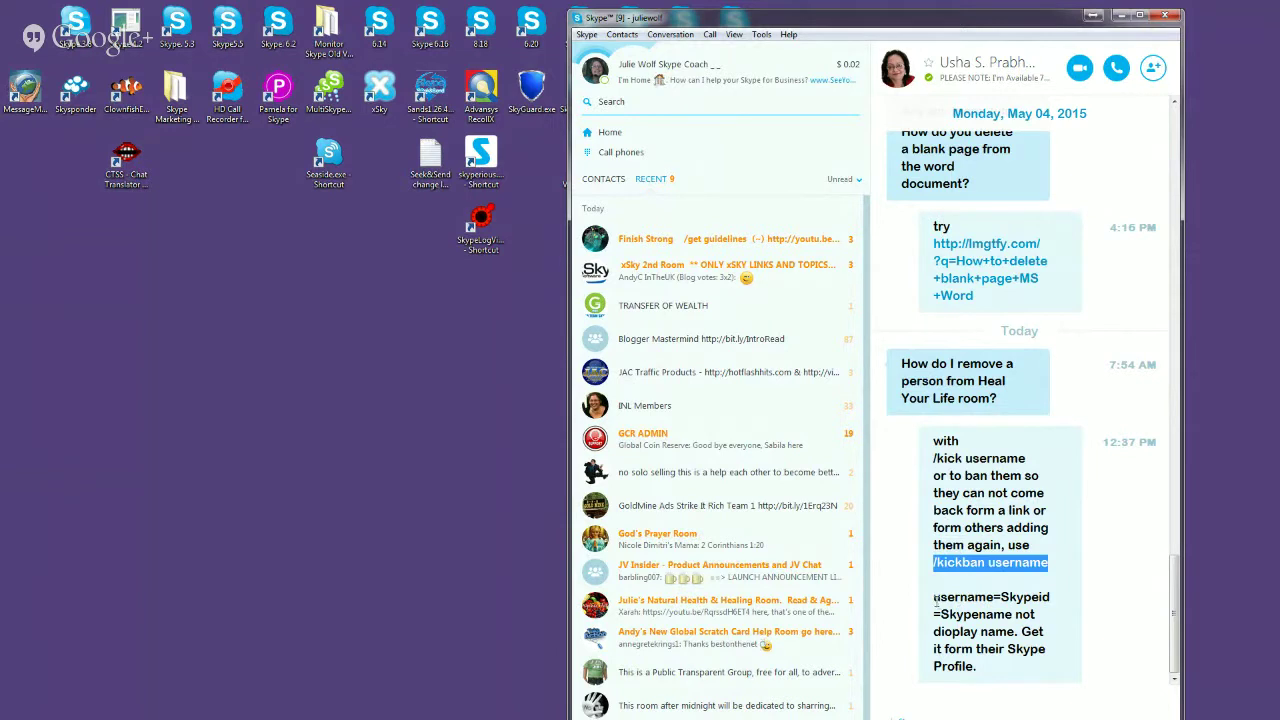
drag(934, 597, 1014, 613)
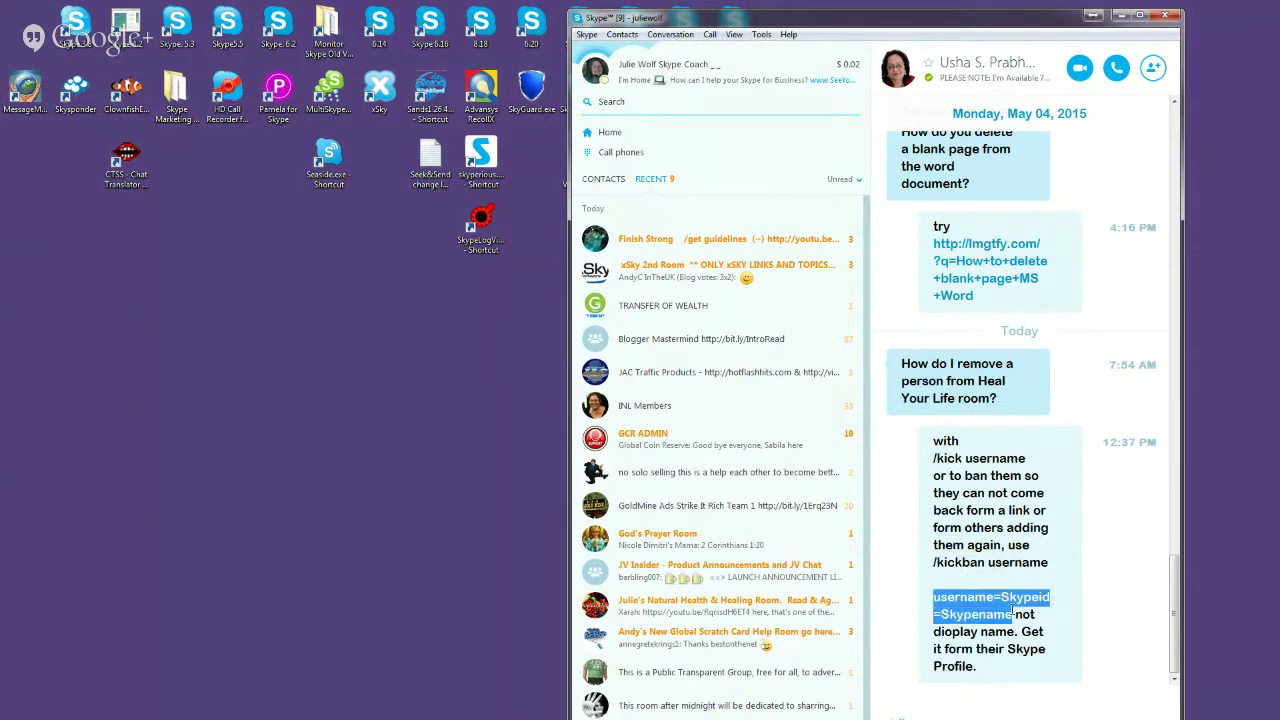
Step: Edit the sent message to change 'dioplay' to 'display' and save it
right_click(955, 632)
click(1000, 594)
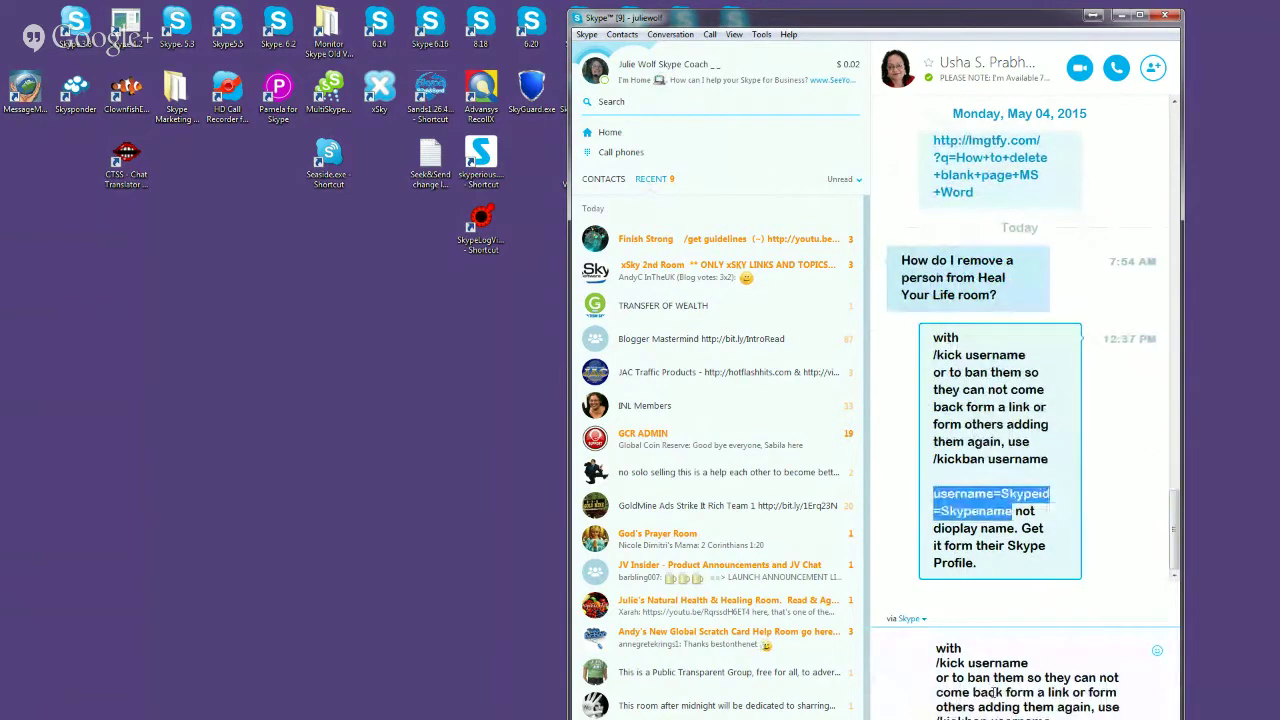
drag(925, 10, 952, 25)
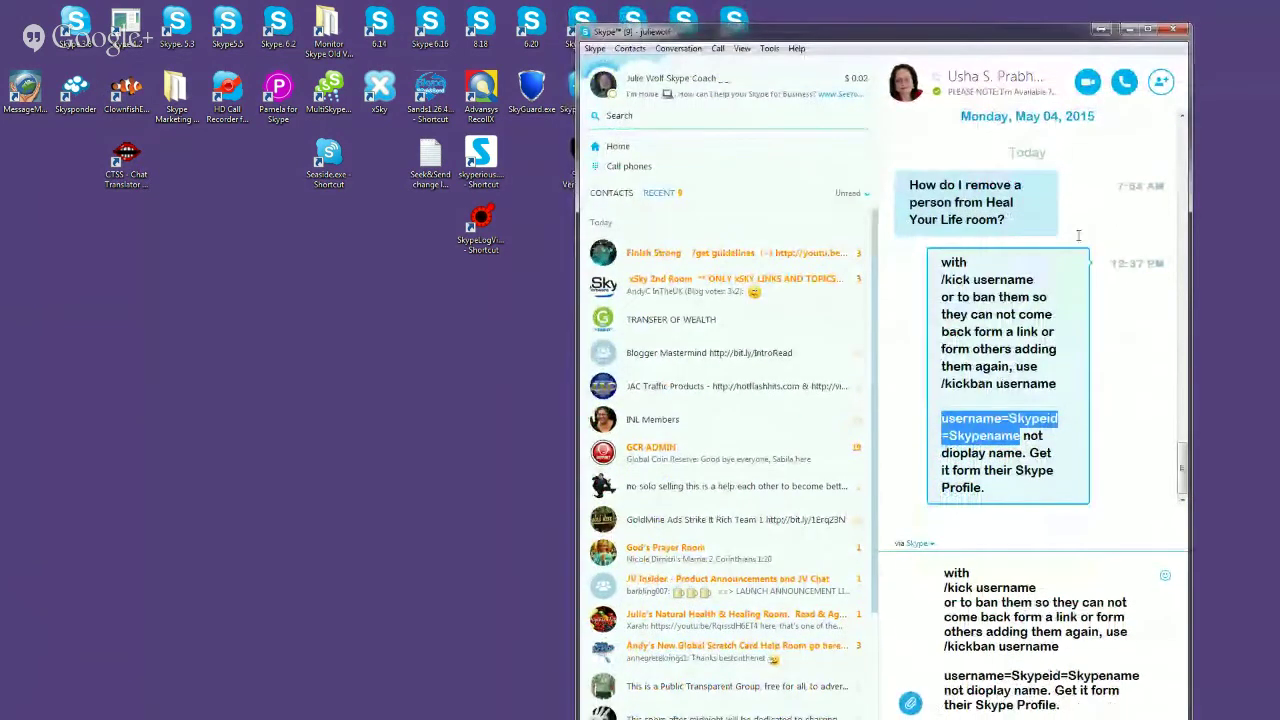
click(989, 690)
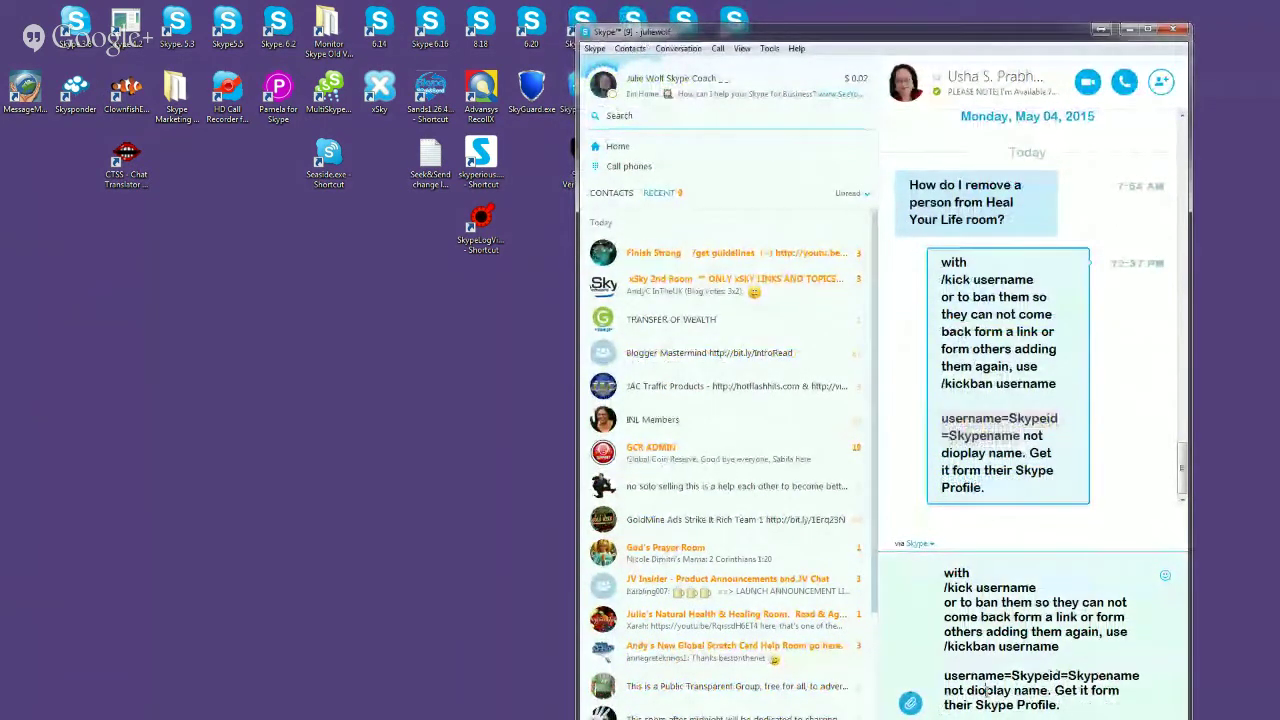
key(BackSpace)
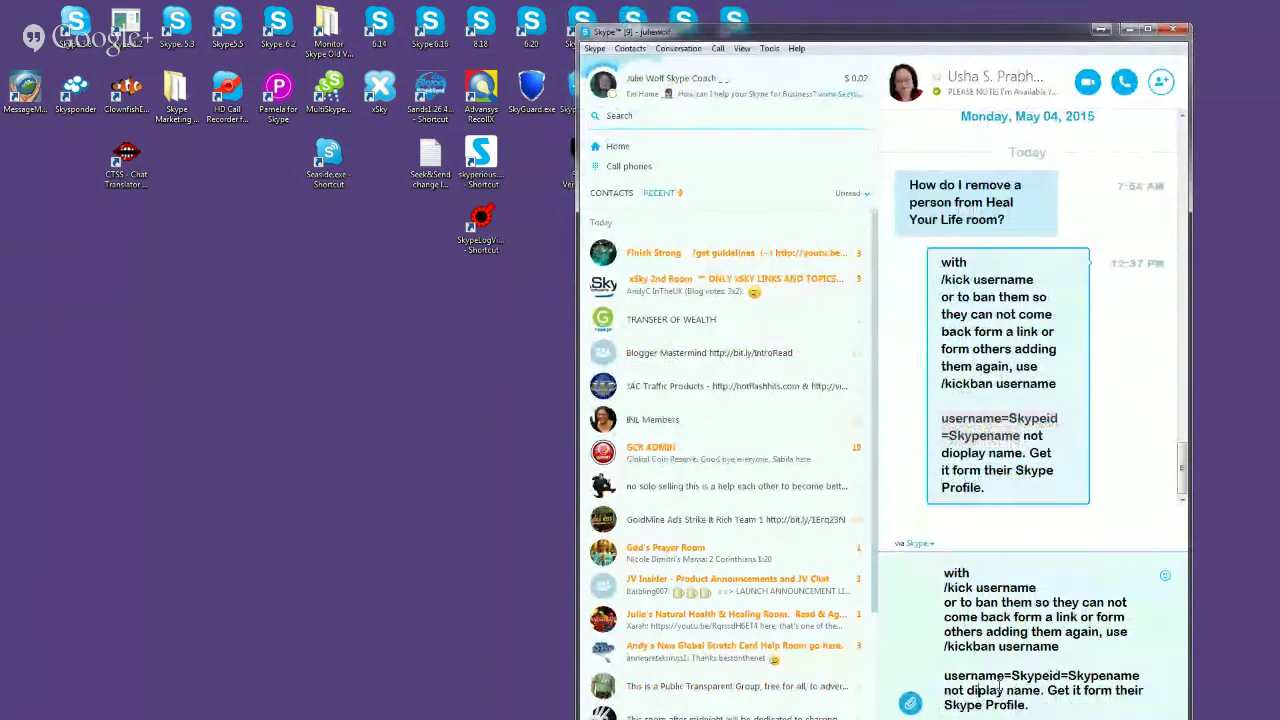
text(s)
key(Return)
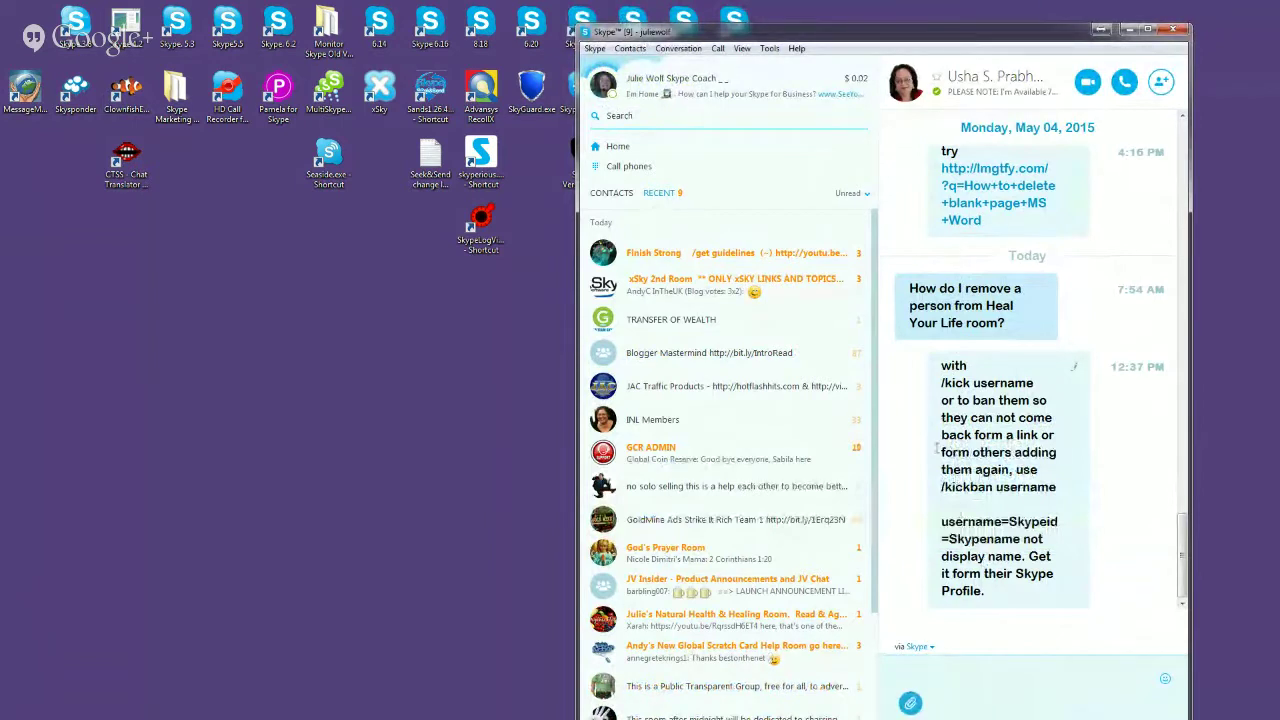
click(875, 394)
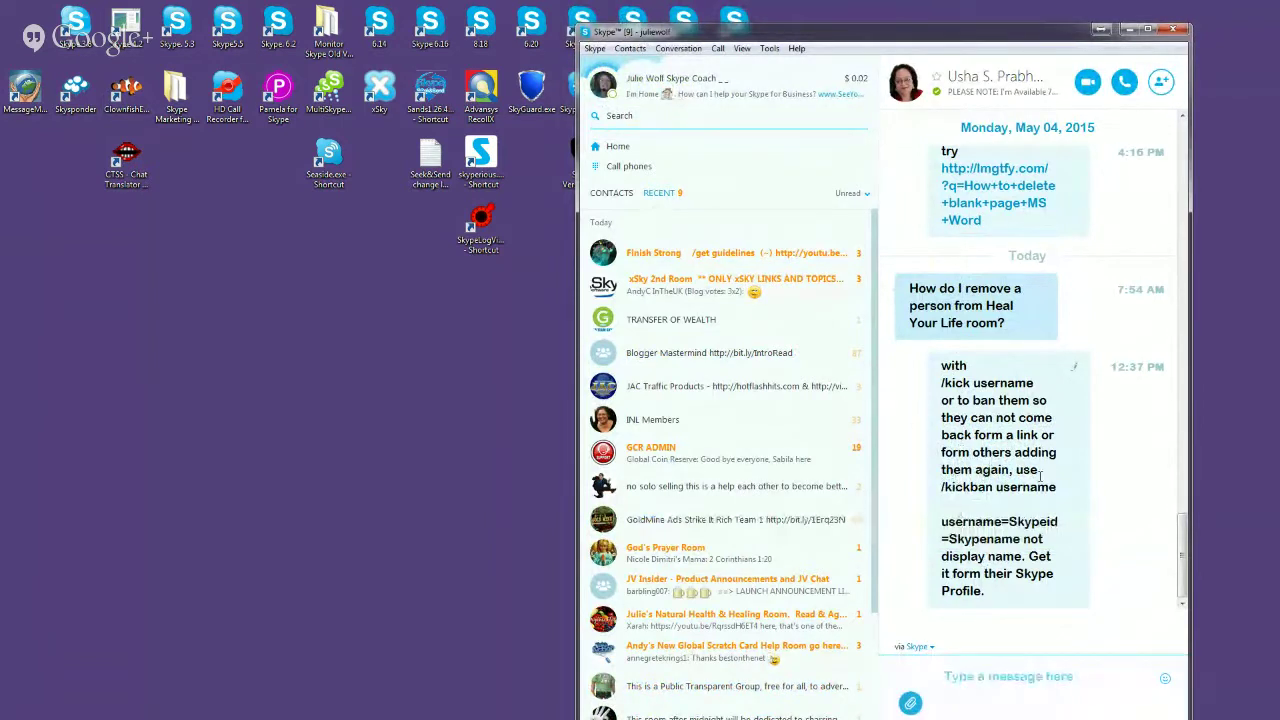
drag(1062, 487, 937, 491)
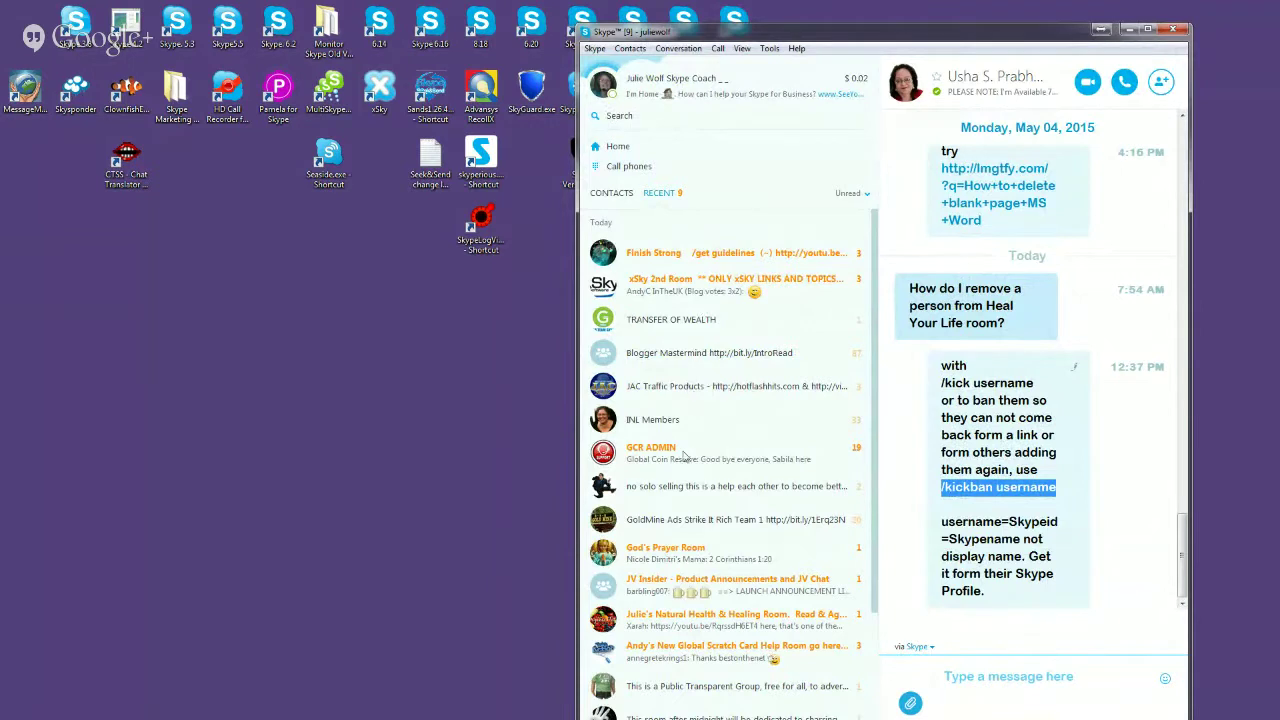
Step: Find the contact by search, copy the Skype name from their profile, and close it
click(620, 114)
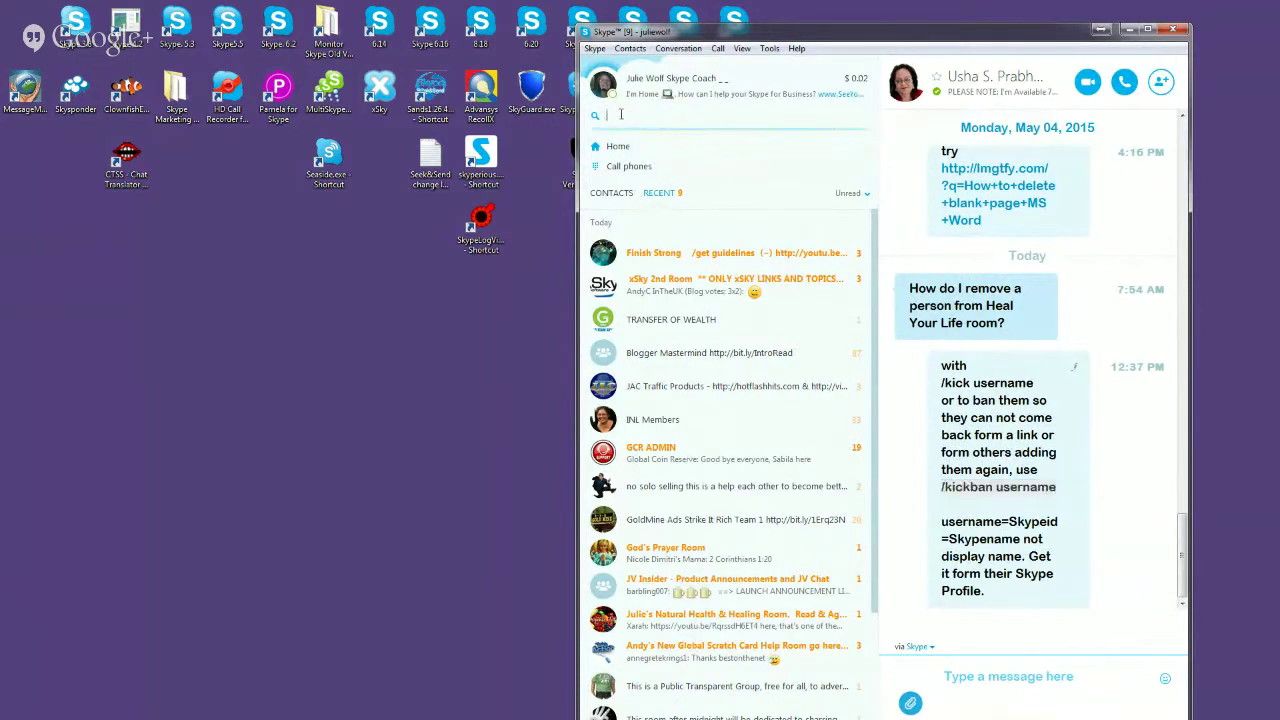
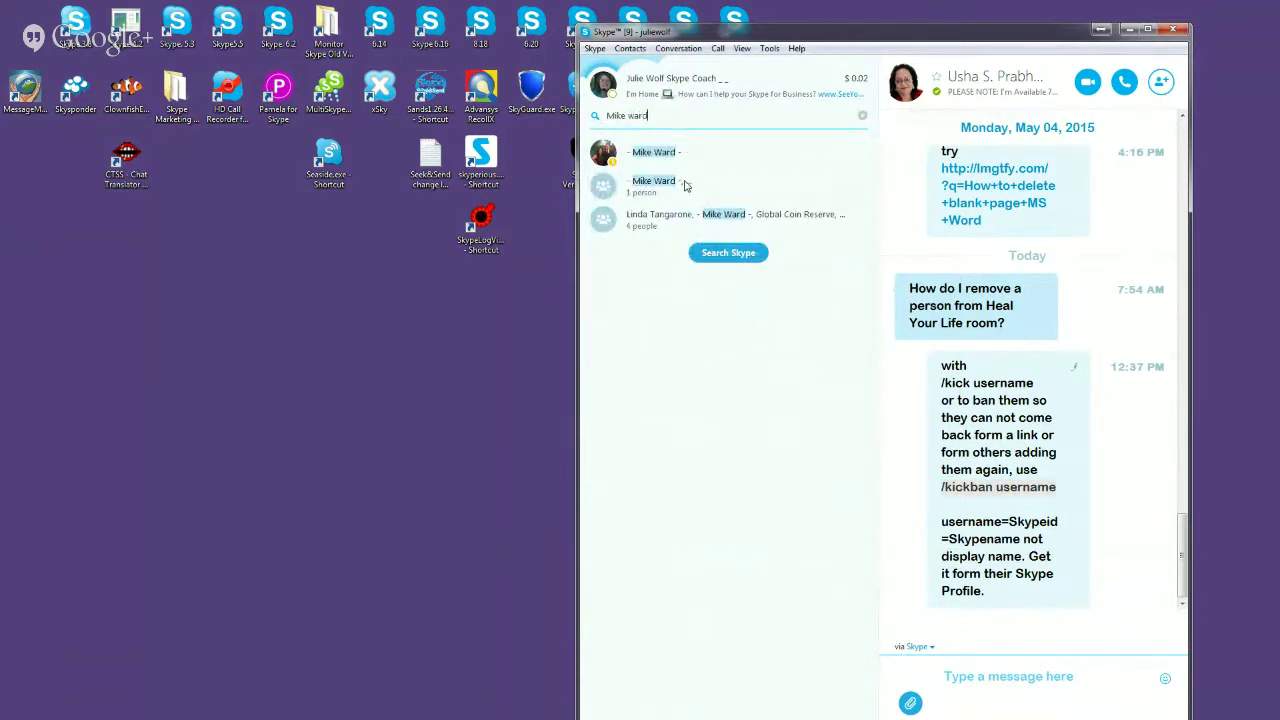
right_click(660, 157)
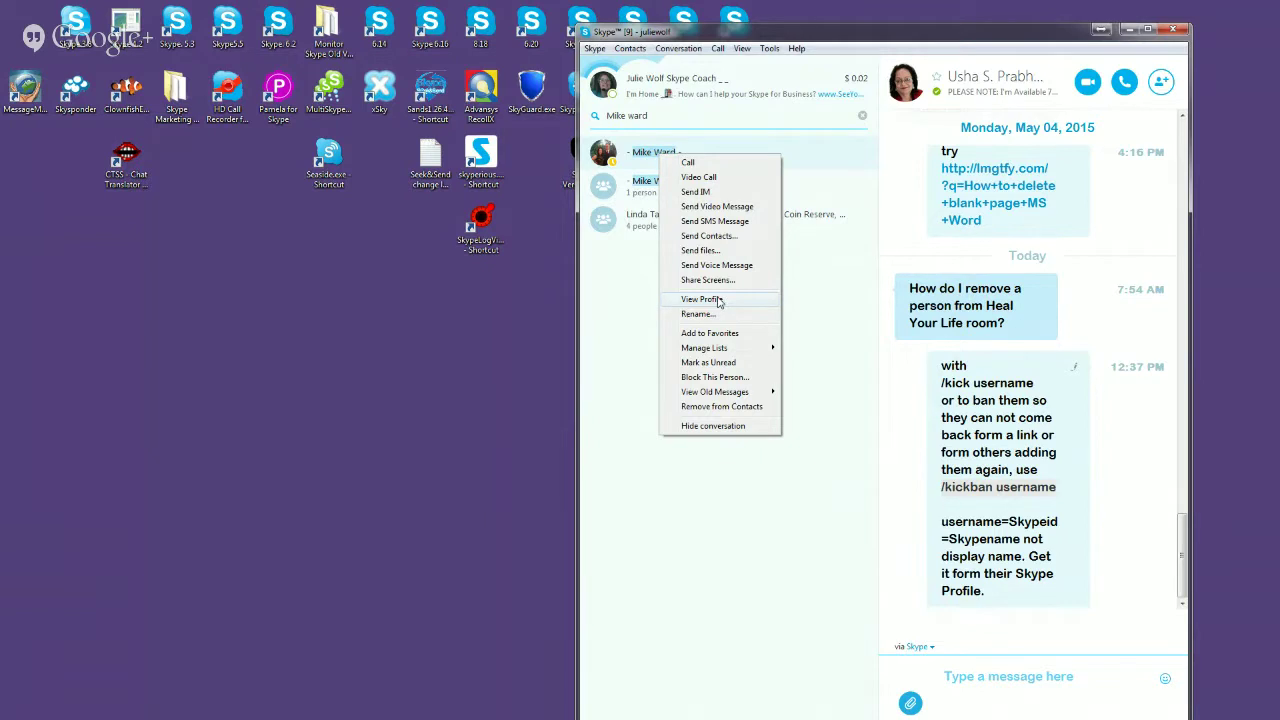
click(718, 300)
drag(732, 266, 973, 155)
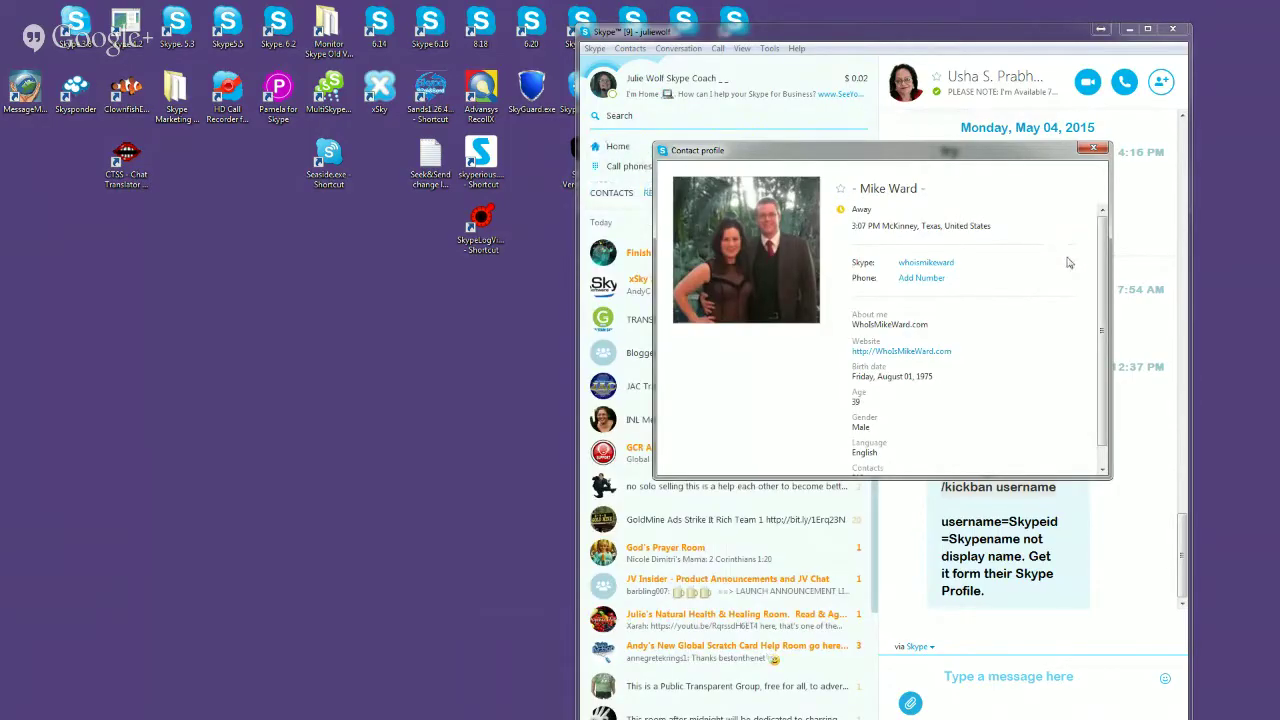
scroll(1103, 257, down, 2)
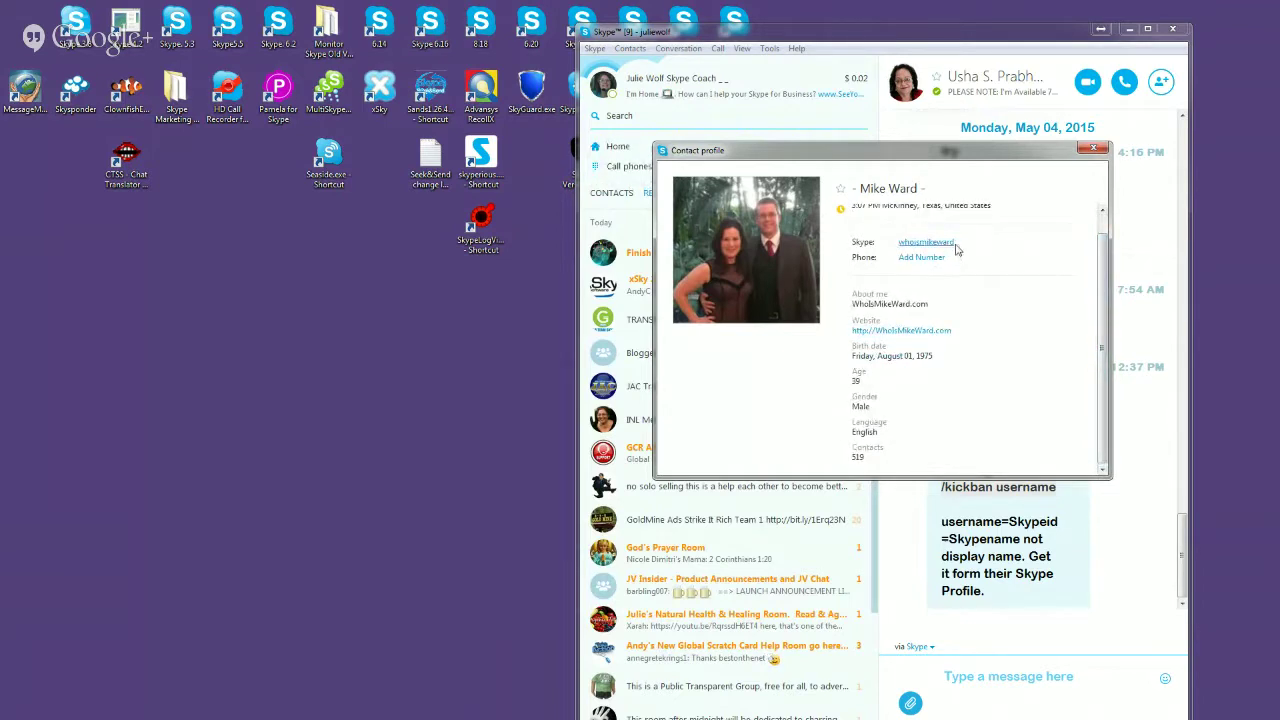
right_click(956, 246)
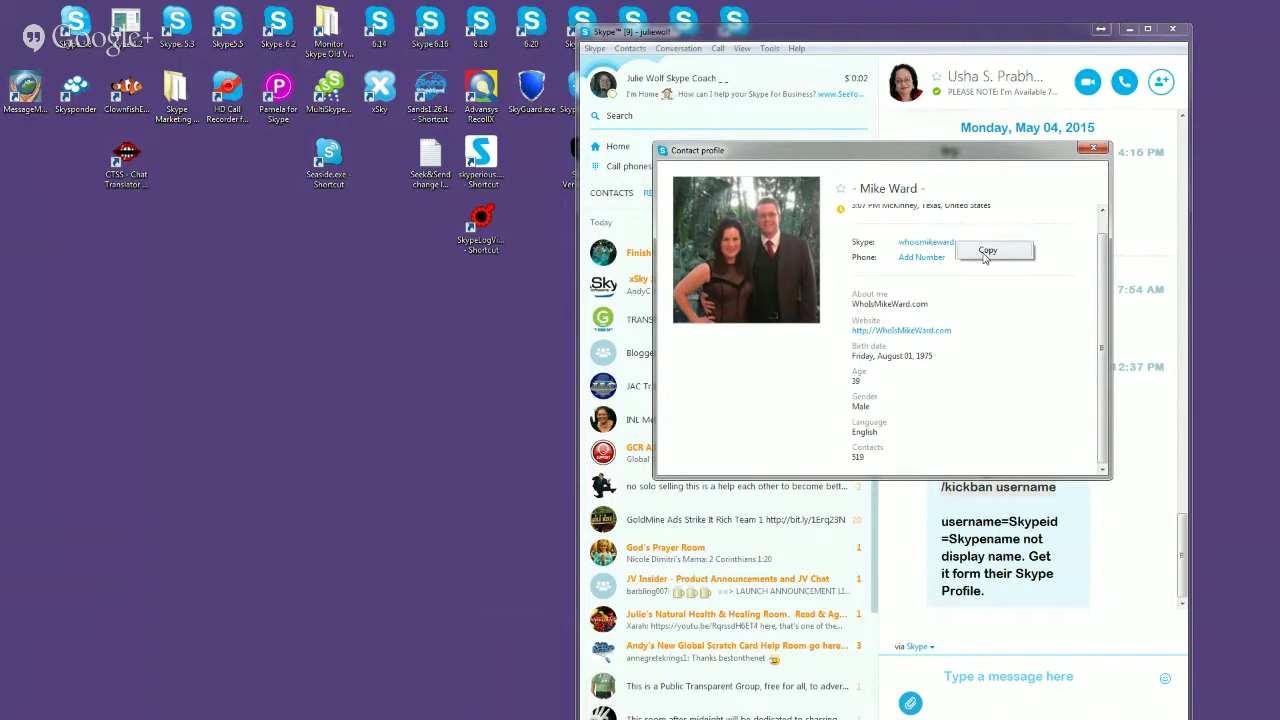
click(985, 250)
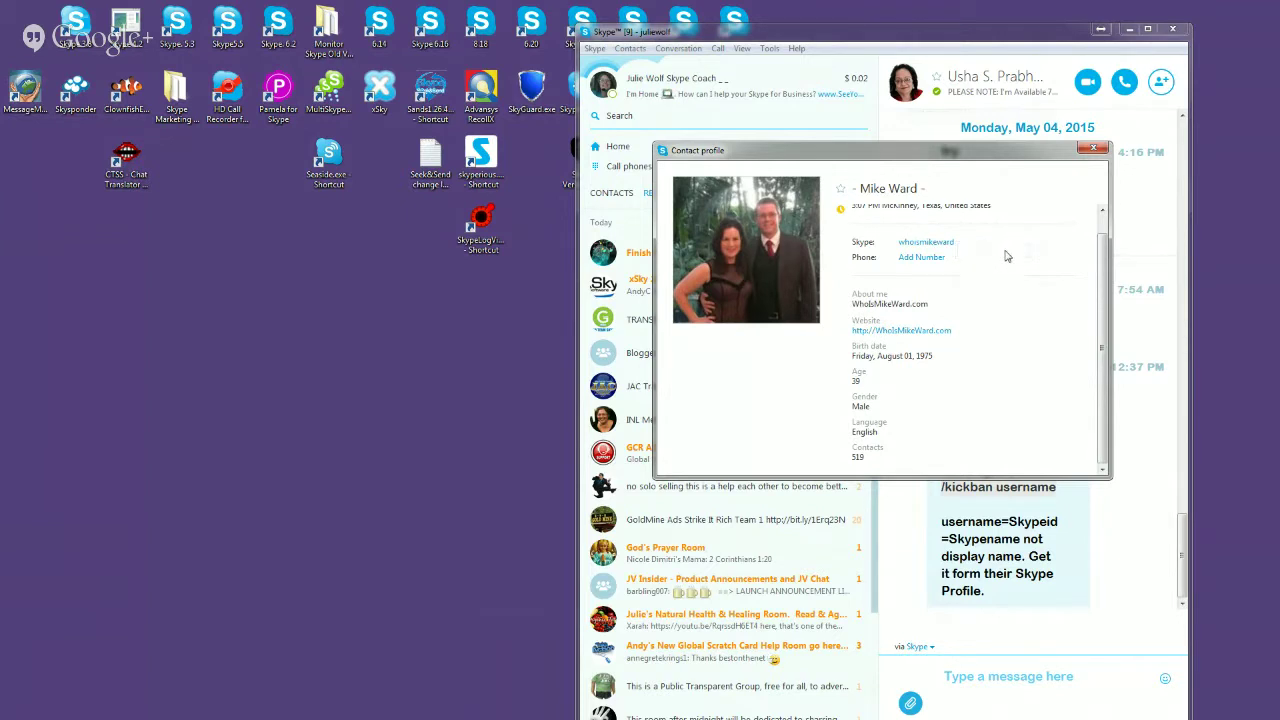
click(1093, 148)
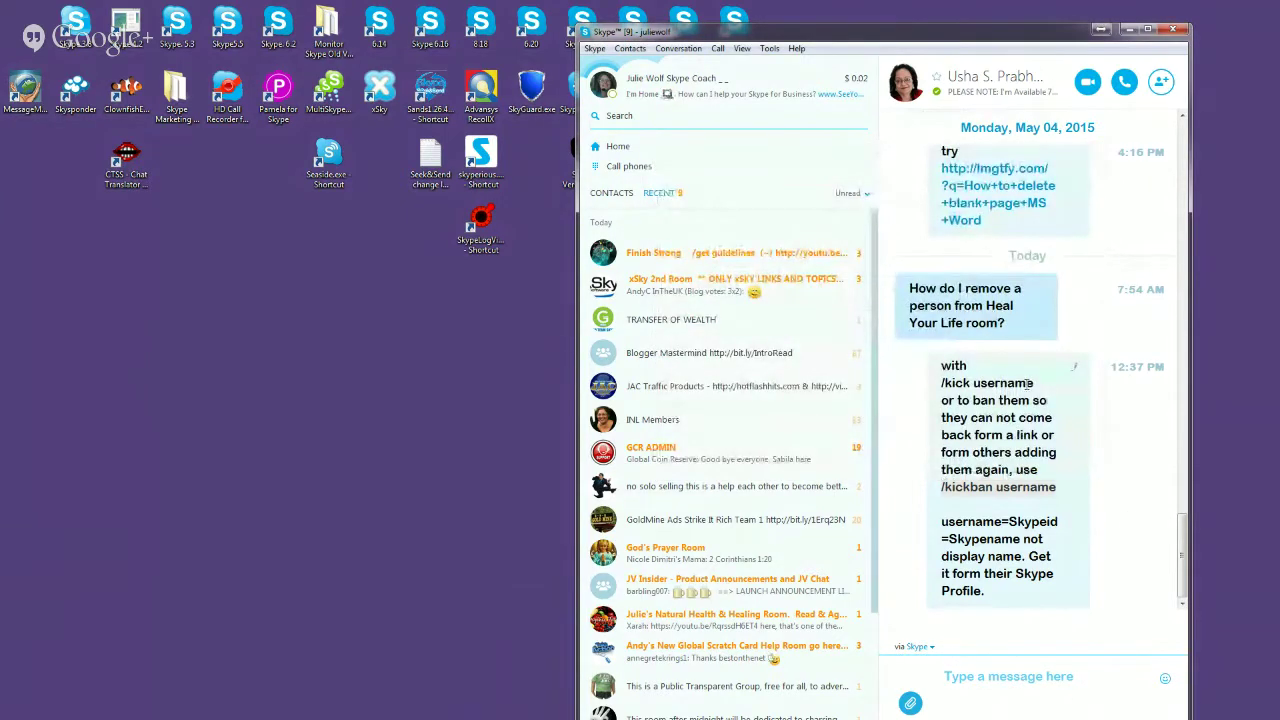
Step: Search 'accum', open the Skype Tips & Skype News group chat, and widen the window
click(671, 114)
text(aacum)
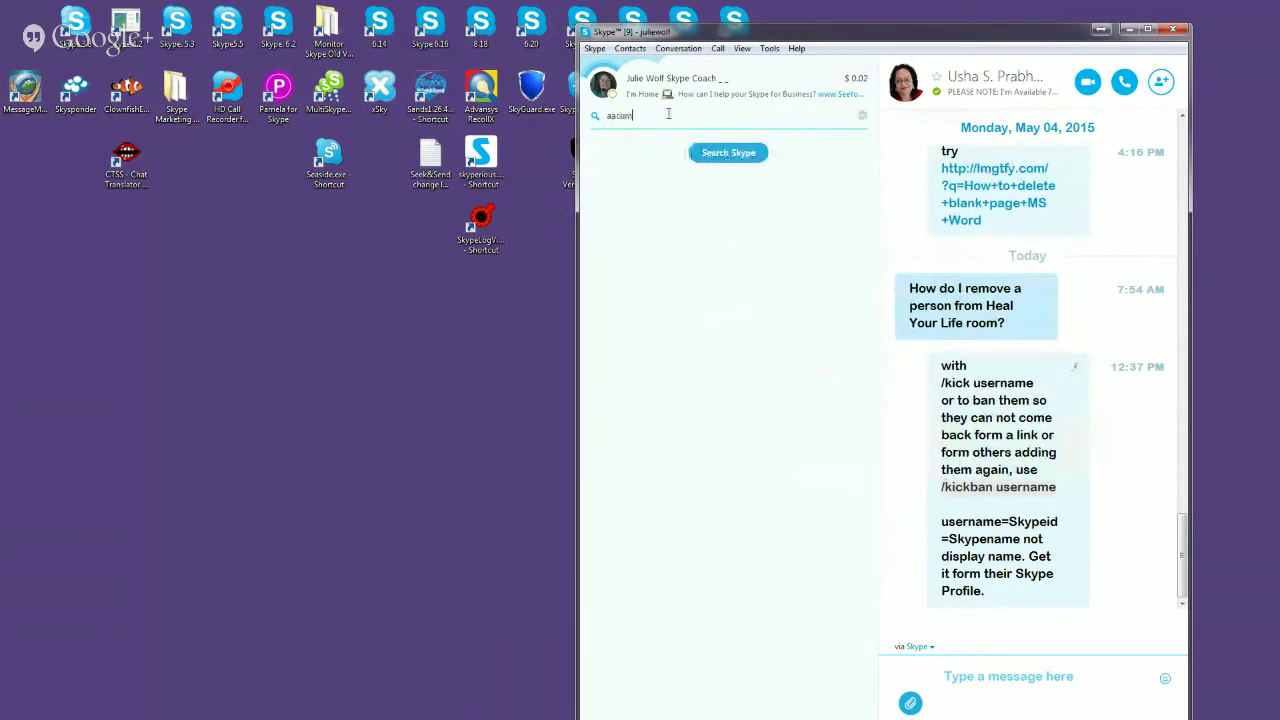
key(BackSpace)
key(BackSpace)
key(BackSpace)
key(BackSpace)
text(cc)
key(BackSpace)
key(BackSpace)
key(BackSpace)
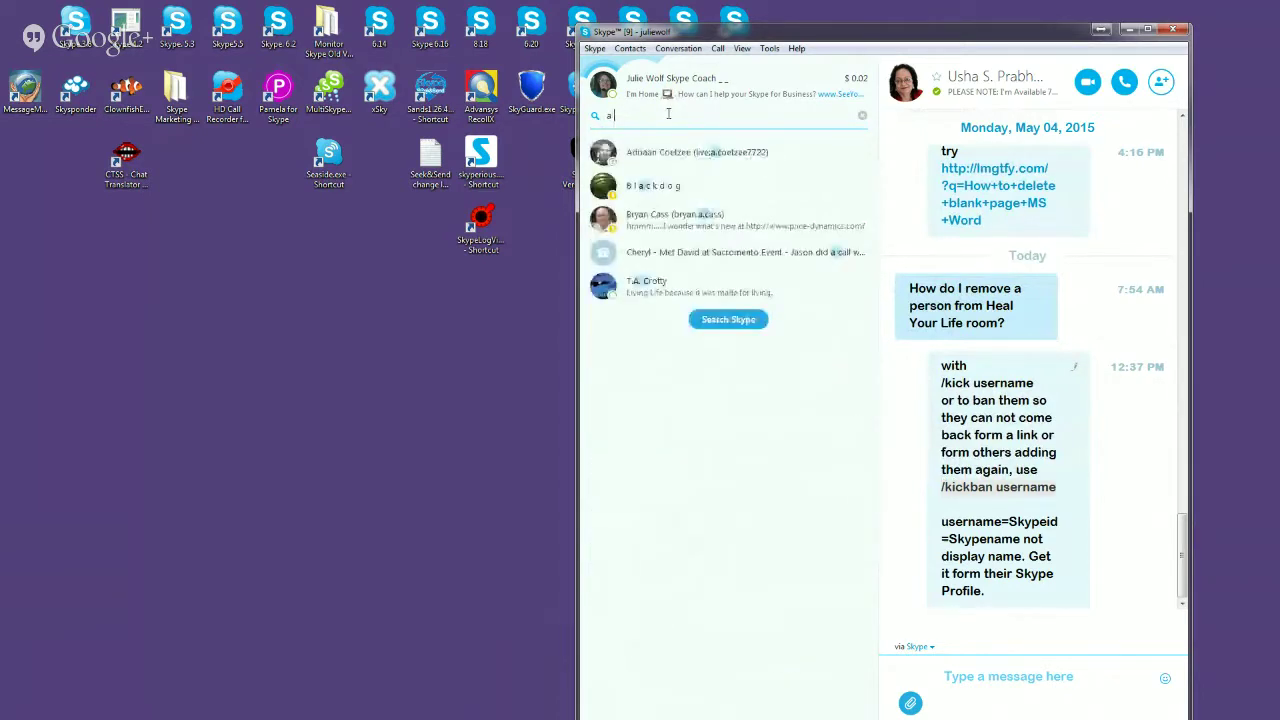
text(d)
text(cum)
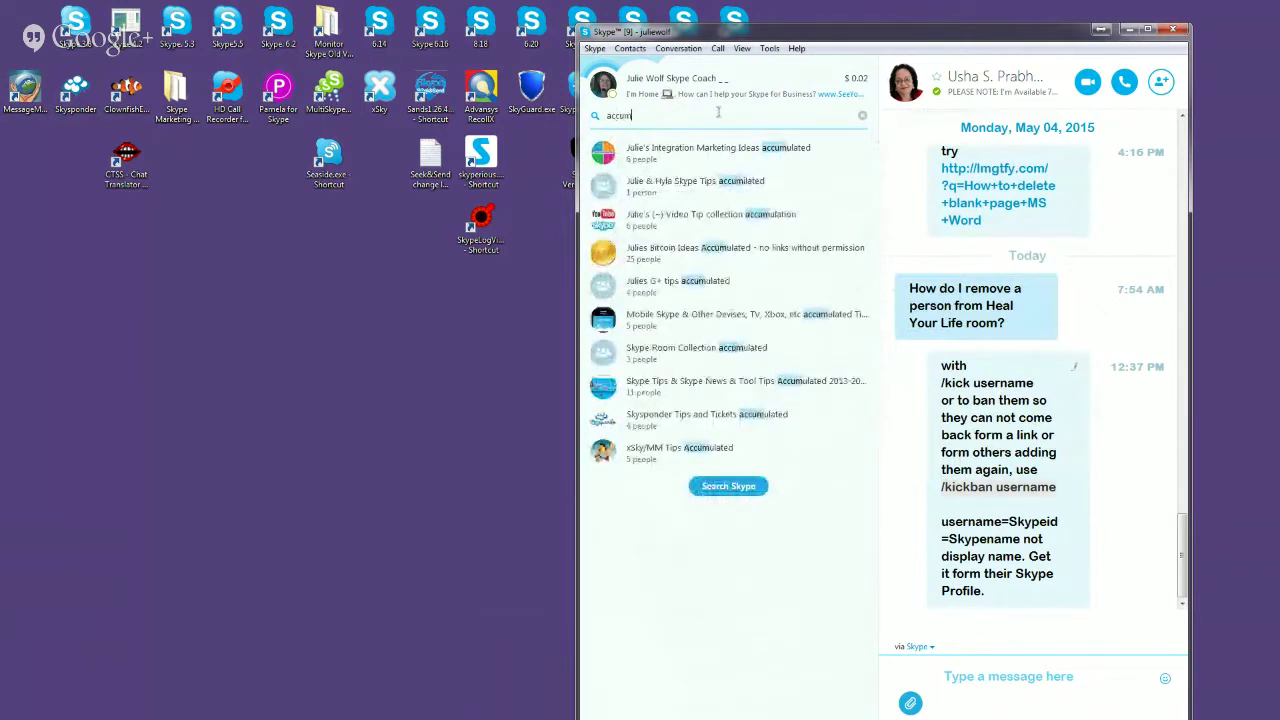
click(785, 384)
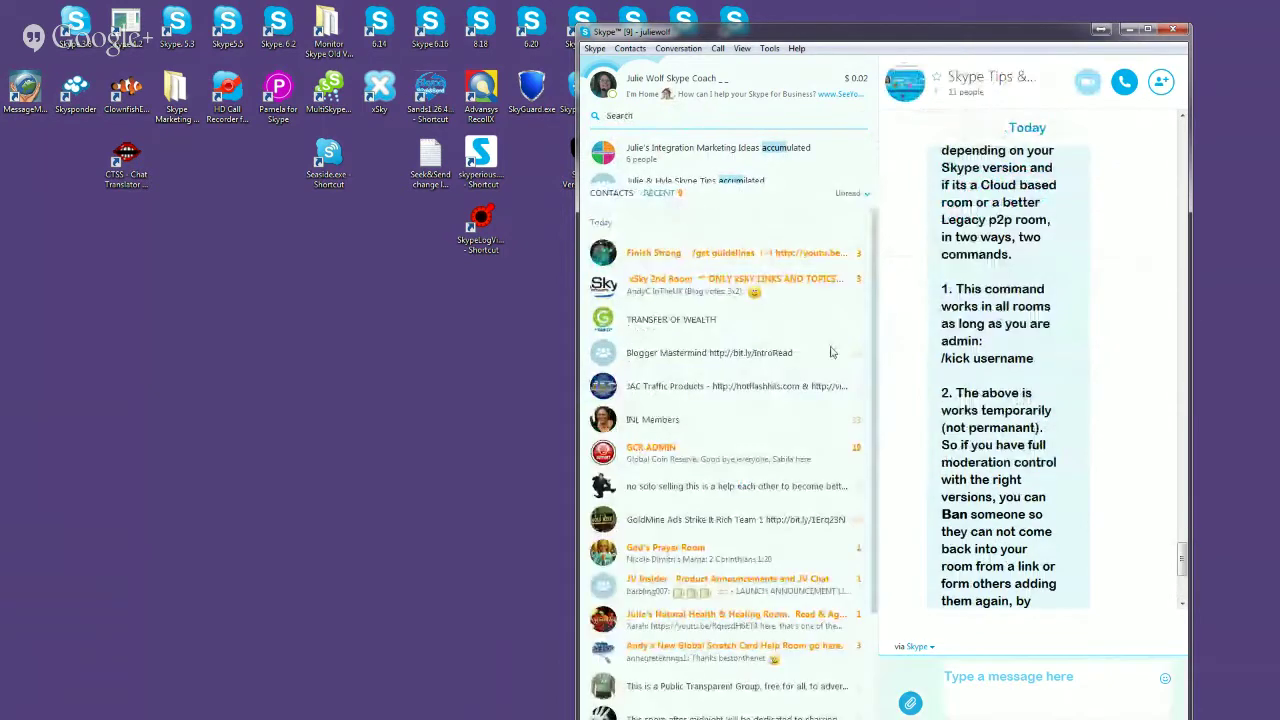
drag(577, 221, 220, 221)
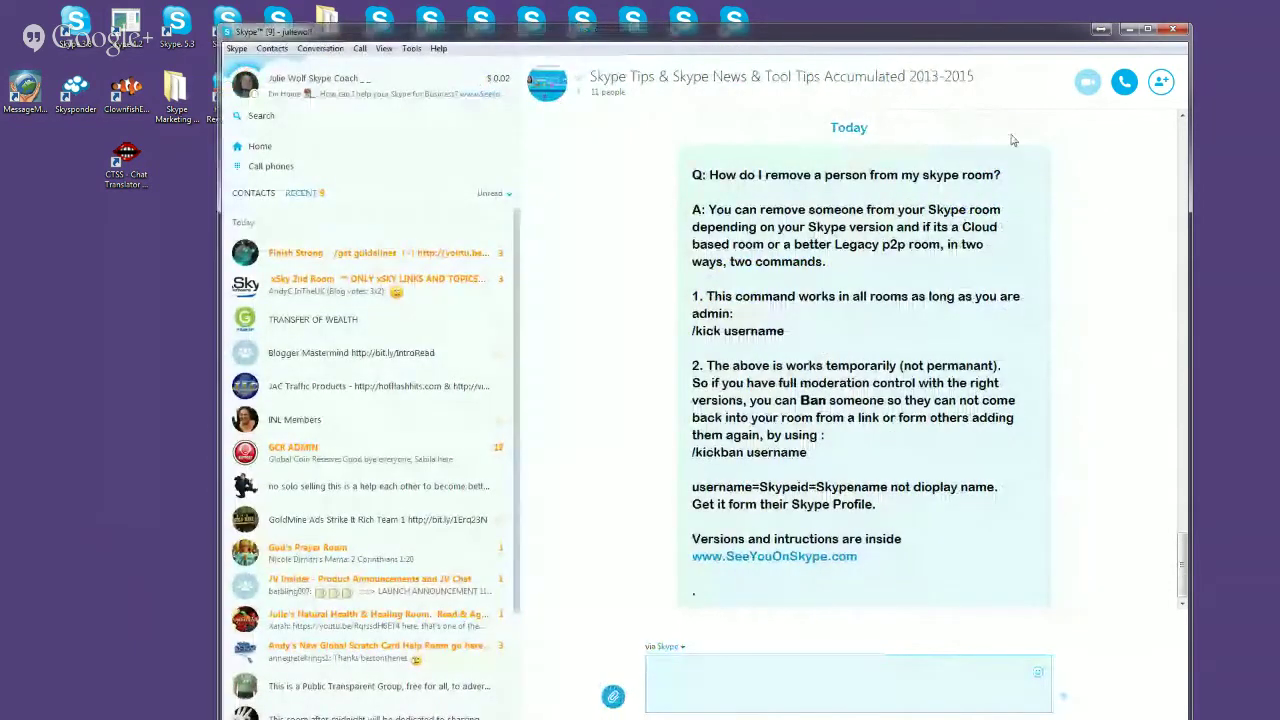
click(1182, 116)
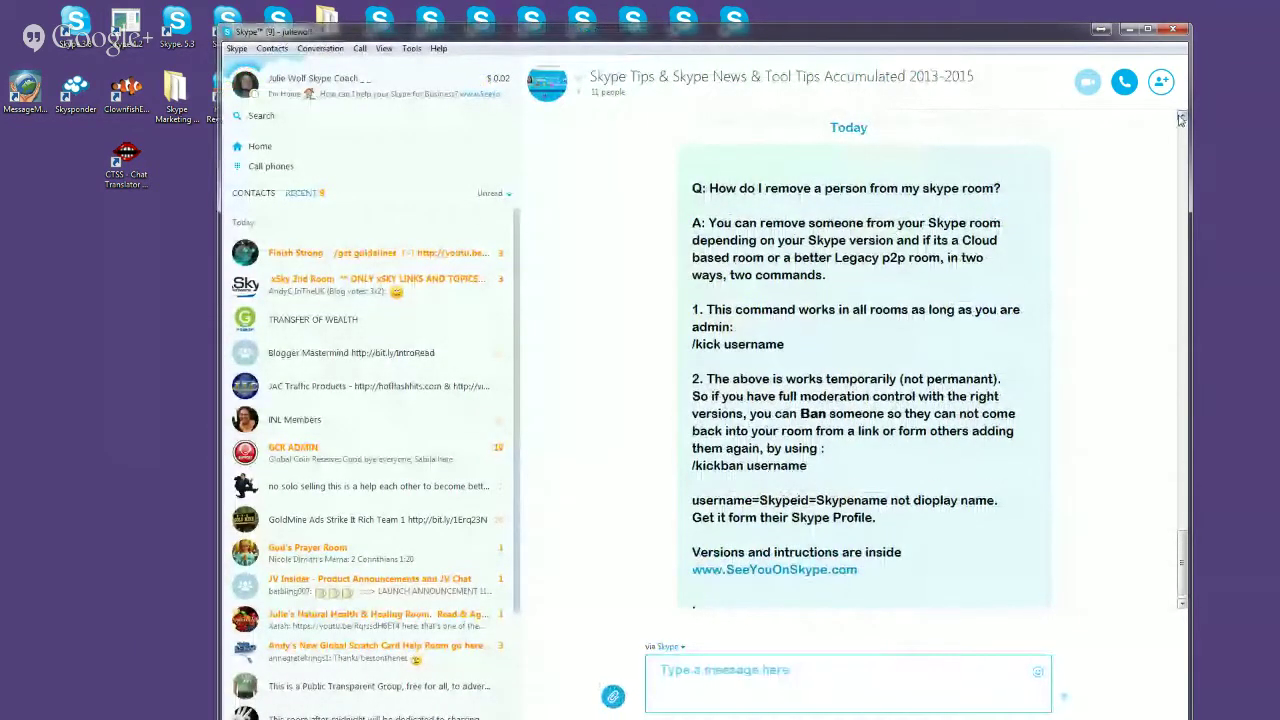
click(1182, 116)
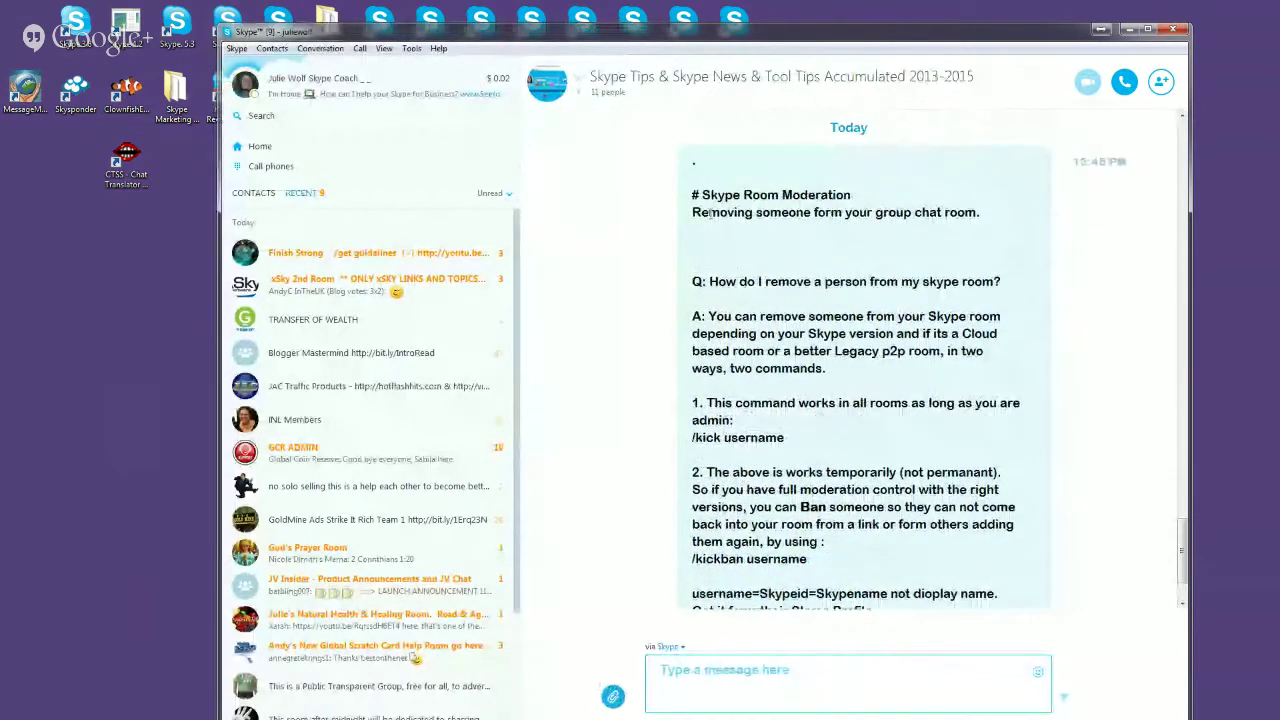
Step: Highlight the Skype Room Moderation heading, the removal question, and the /kick username answer
drag(701, 194, 860, 193)
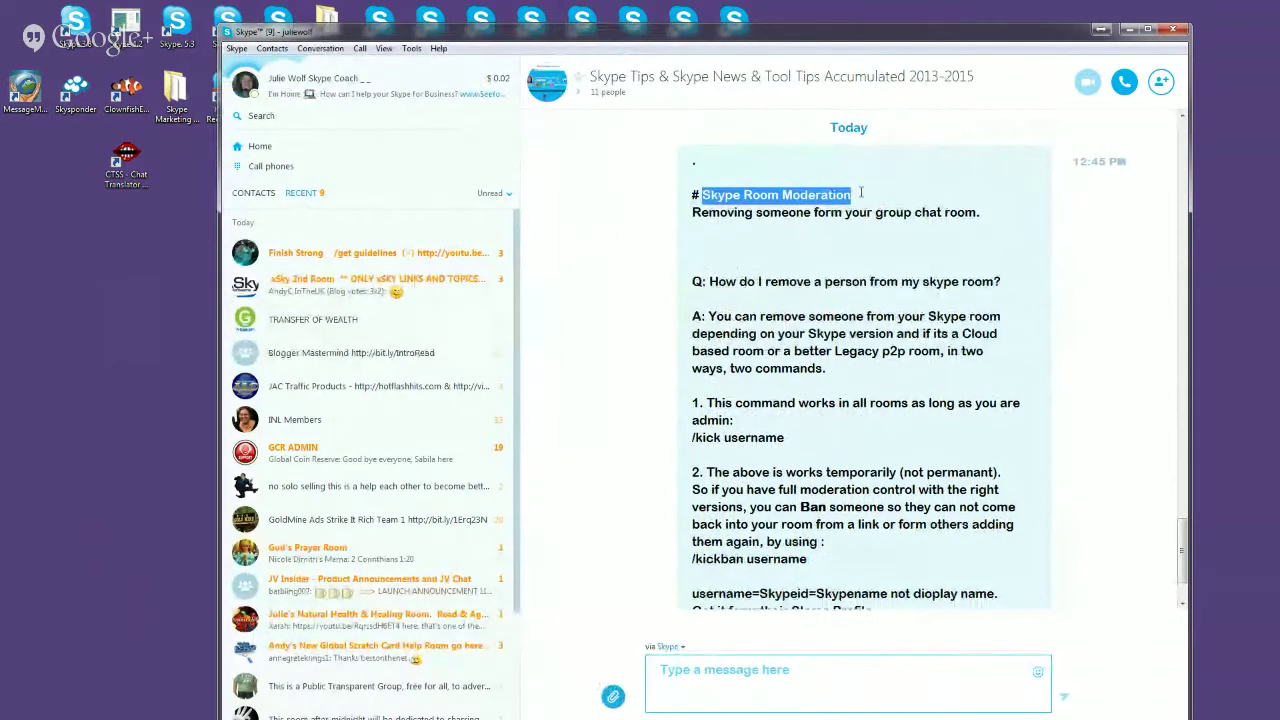
drag(860, 193, 874, 212)
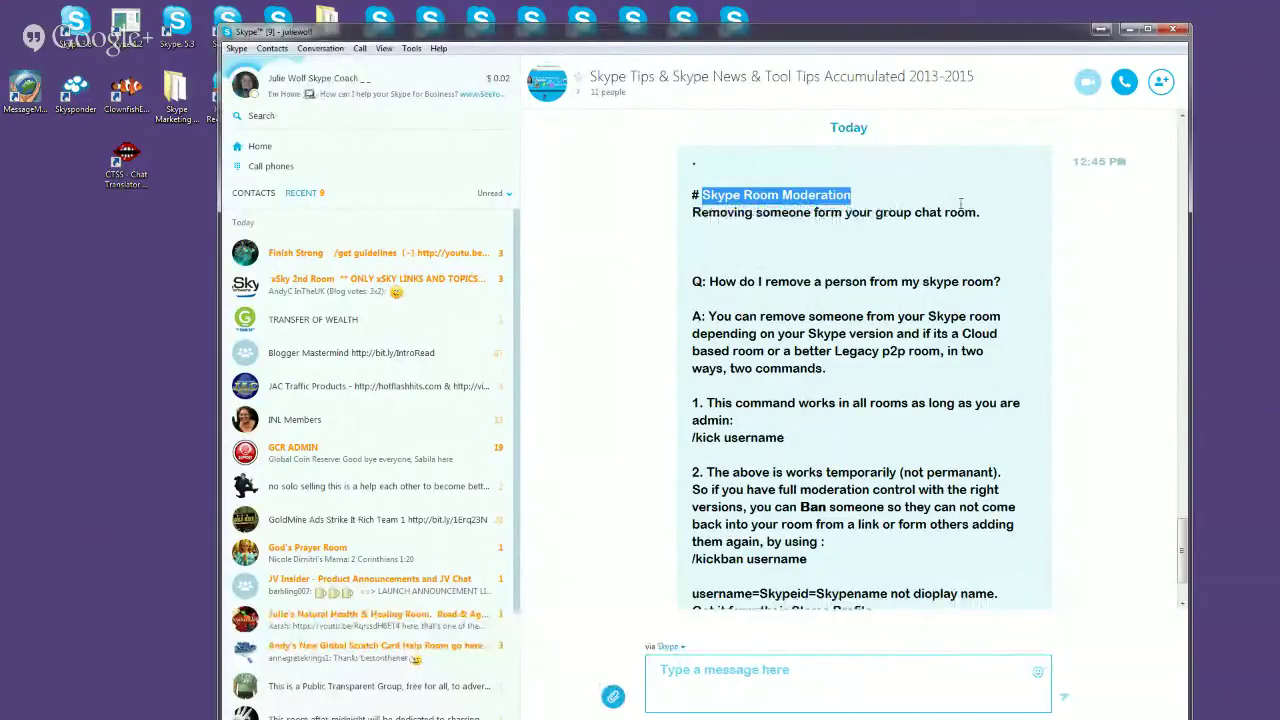
drag(874, 212, 985, 213)
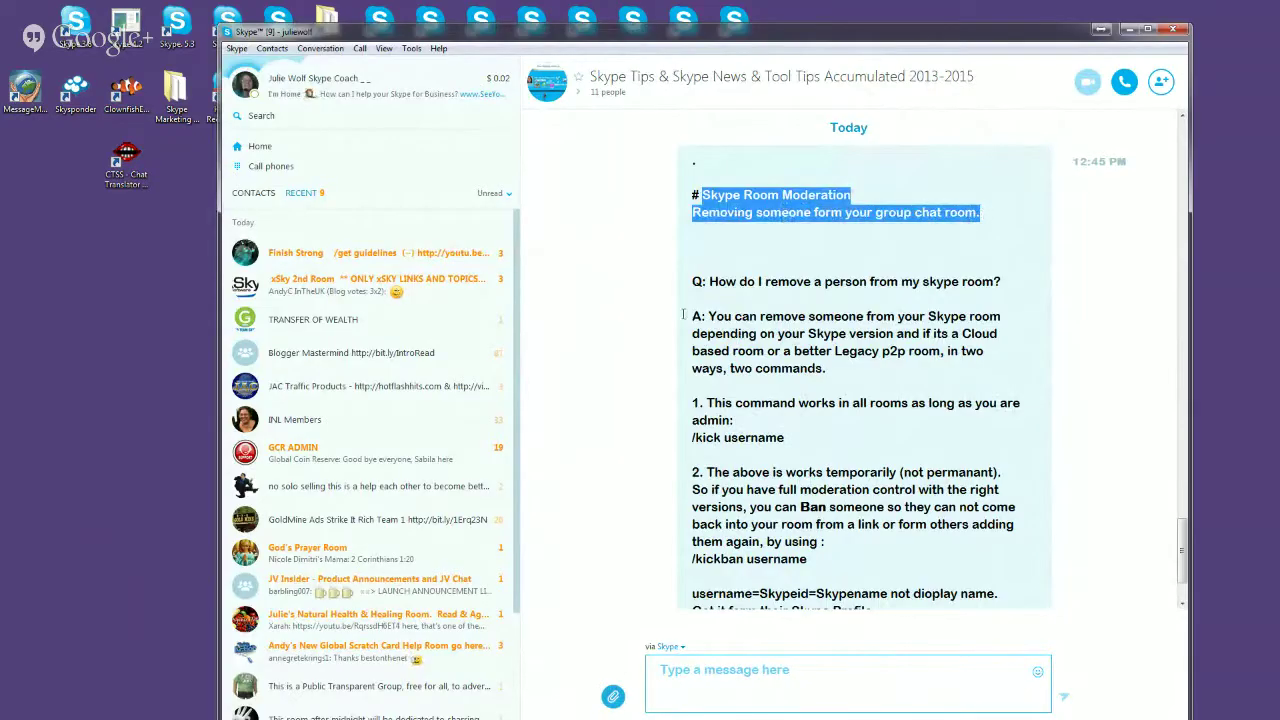
drag(710, 281, 1003, 281)
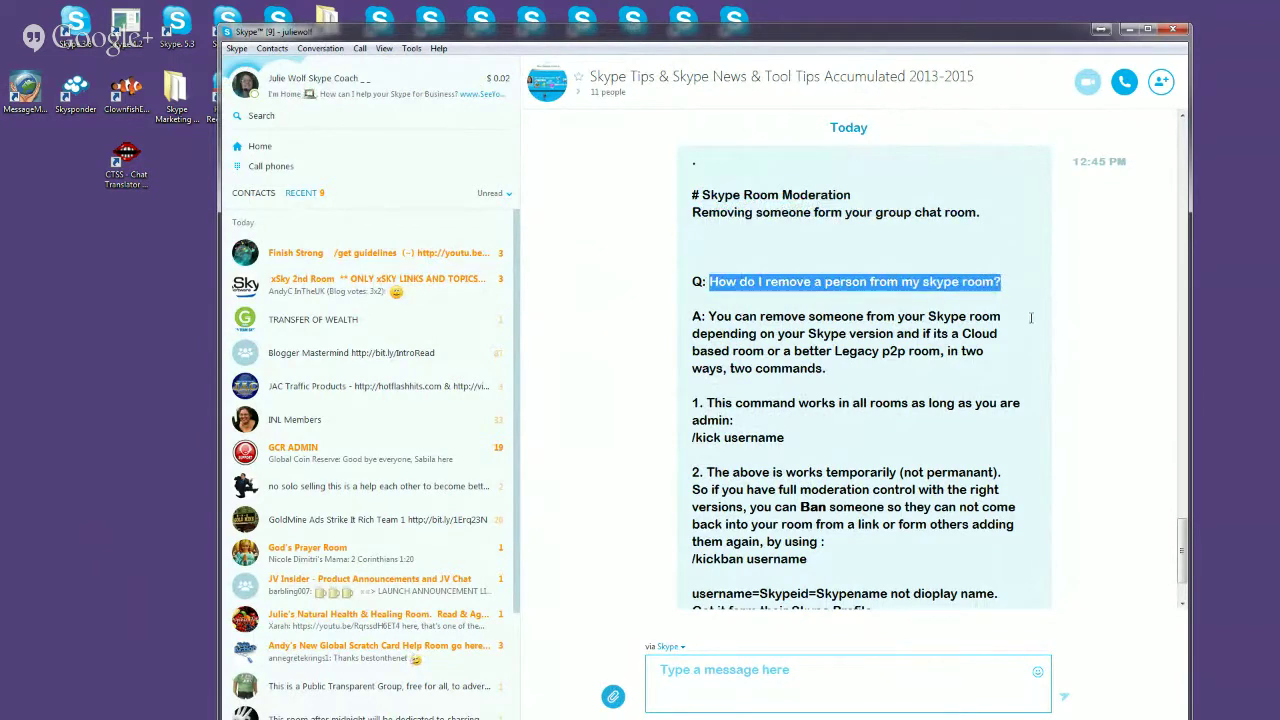
drag(1184, 540, 1186, 555)
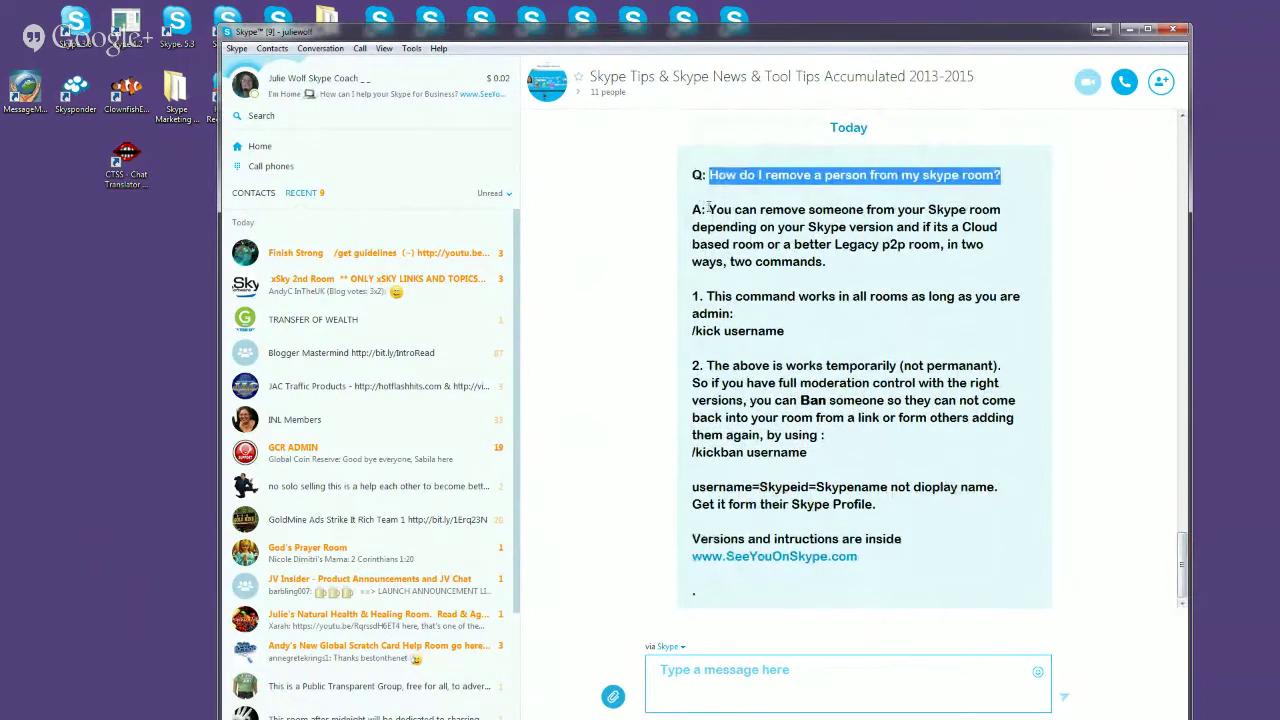
drag(708, 209, 1006, 227)
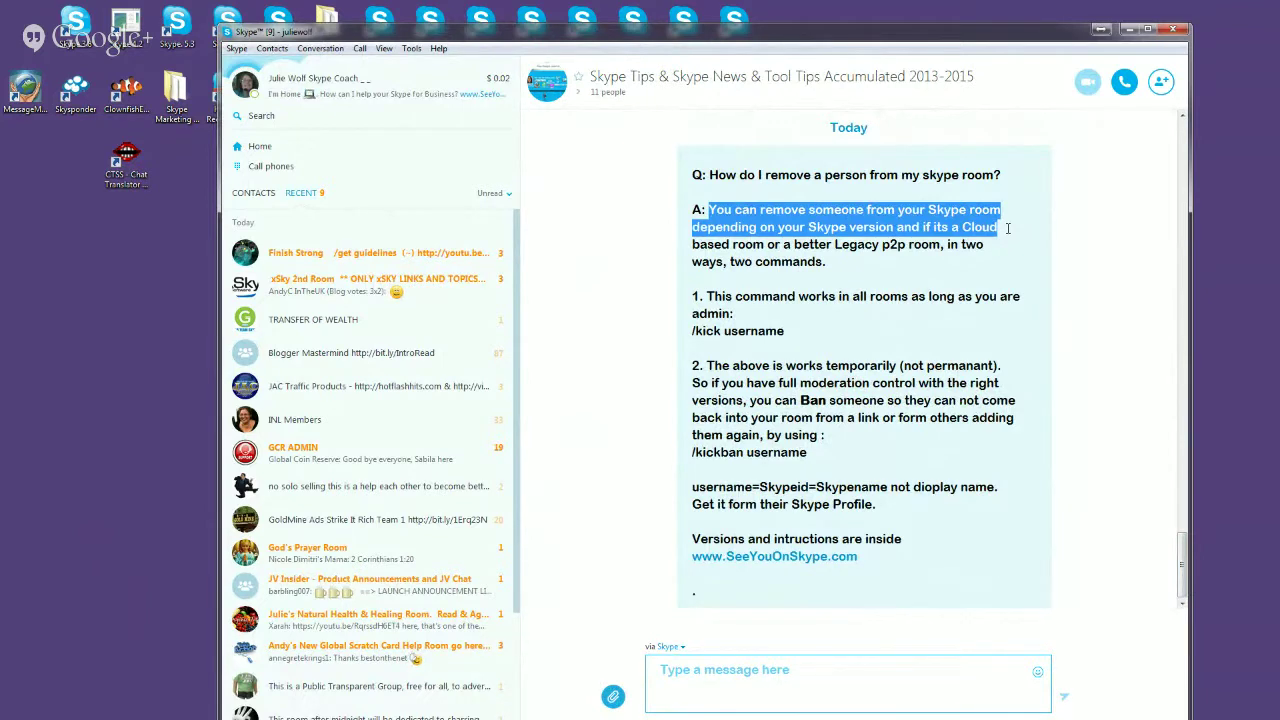
drag(1007, 228, 941, 245)
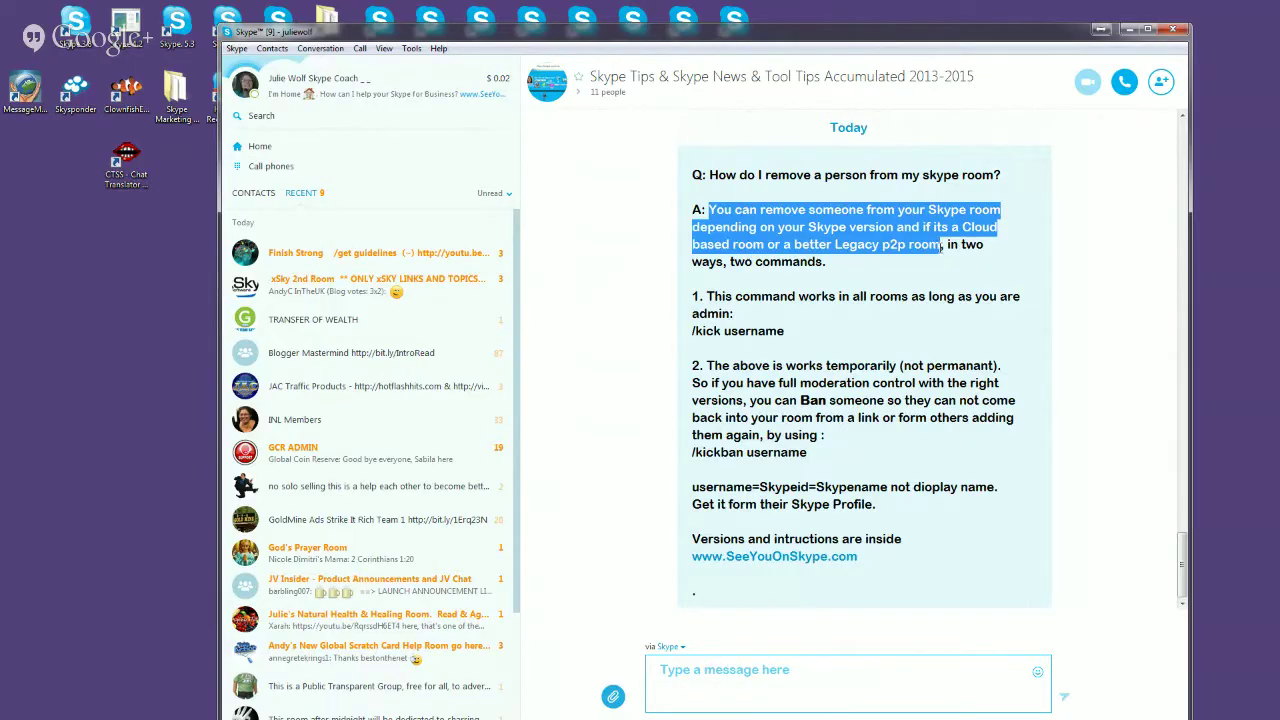
drag(941, 245, 826, 262)
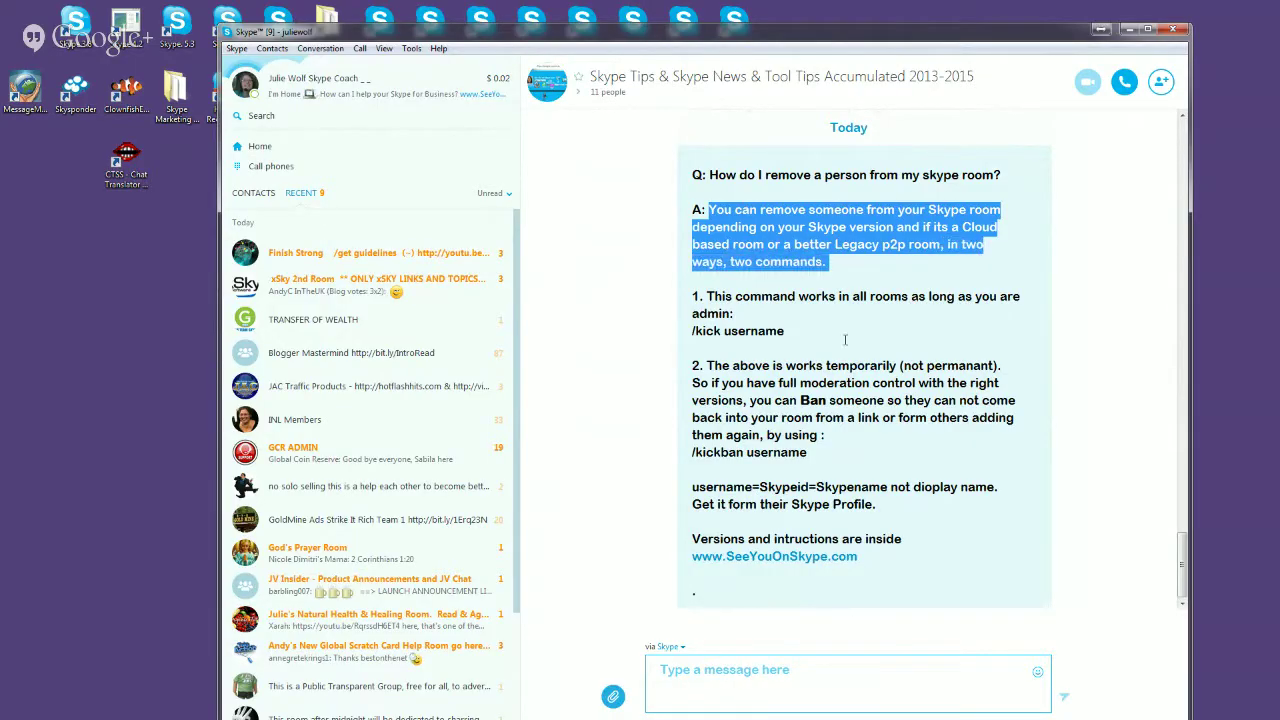
drag(797, 333, 692, 290)
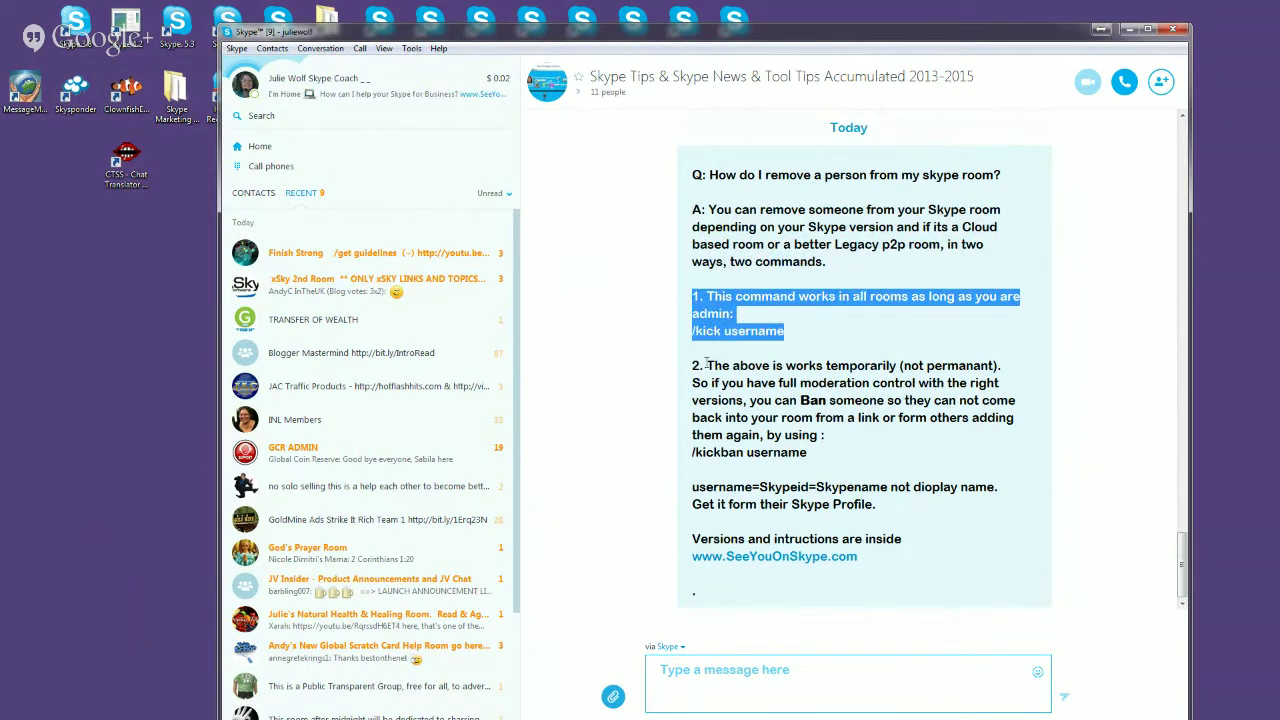
click(770, 317)
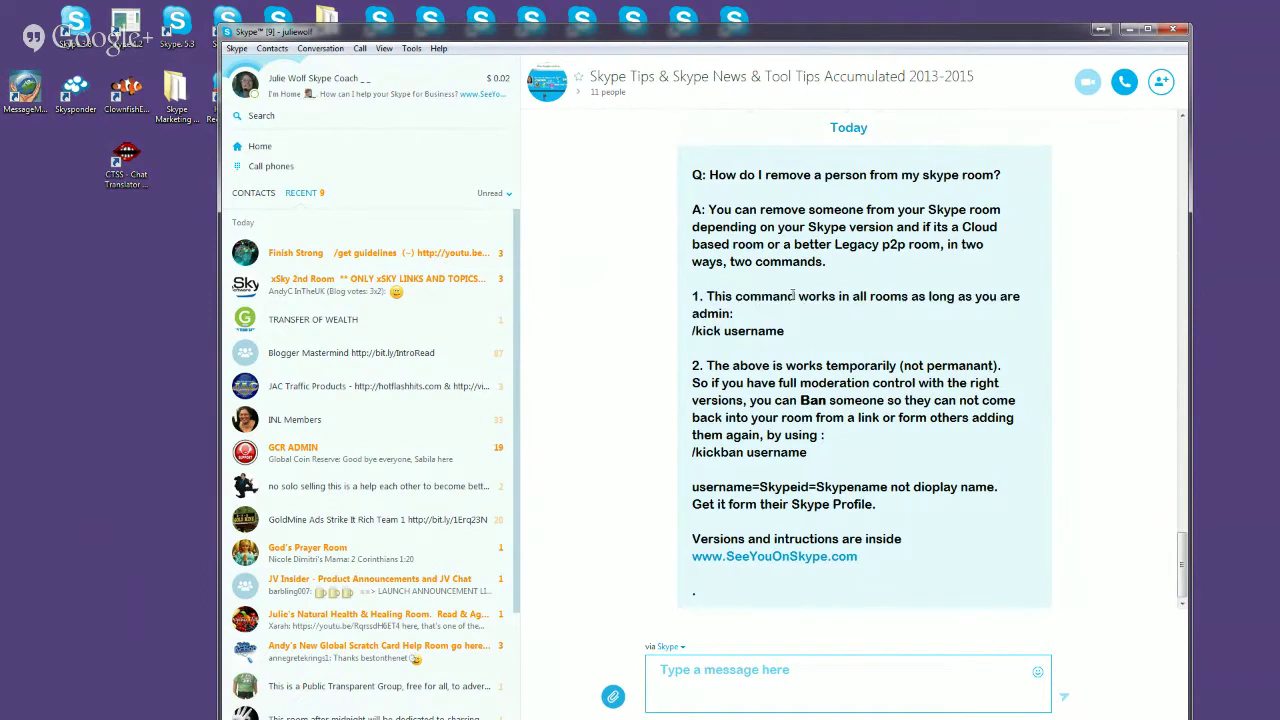
drag(707, 365, 1002, 366)
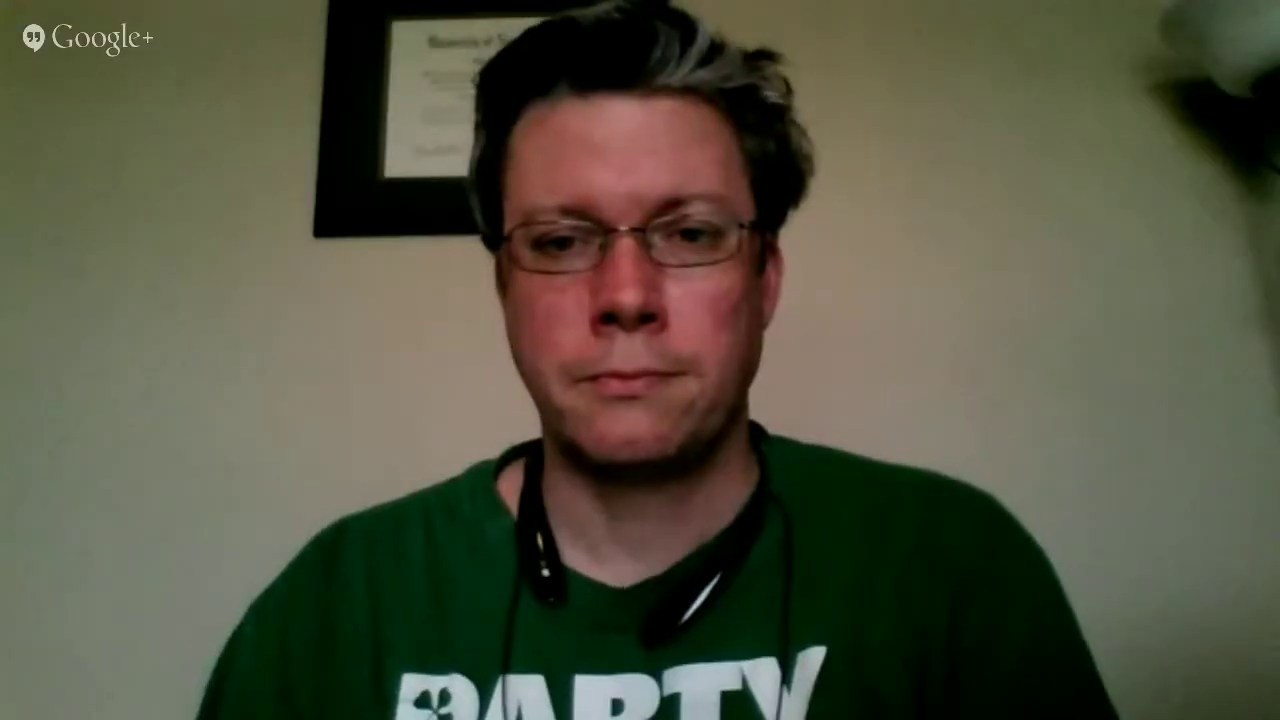
drag(692, 383, 751, 401)
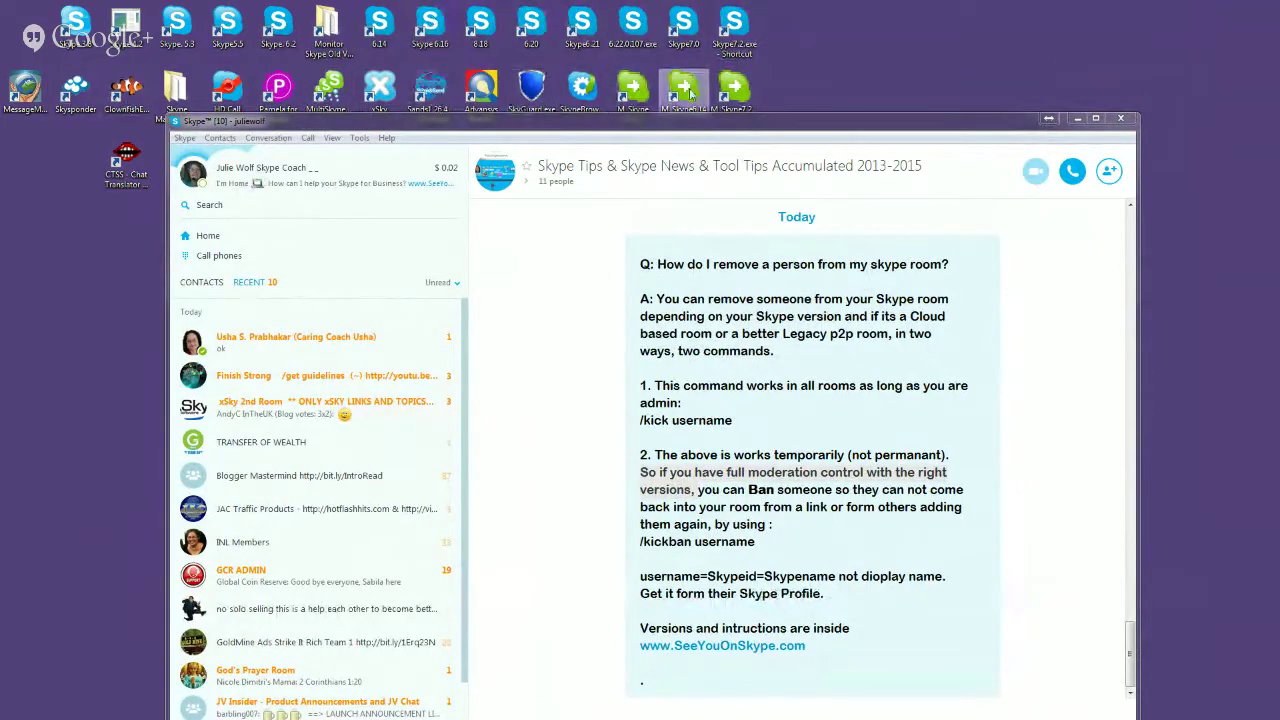
click(750, 129)
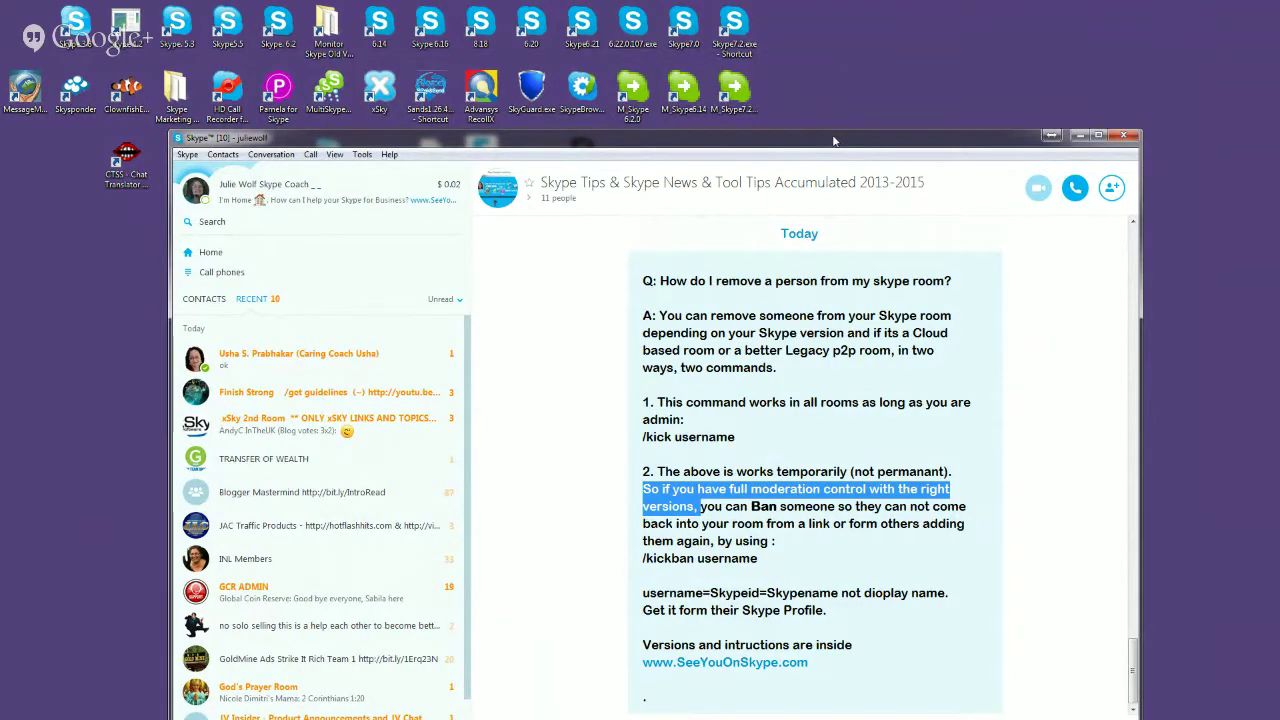
drag(833, 141, 779, 137)
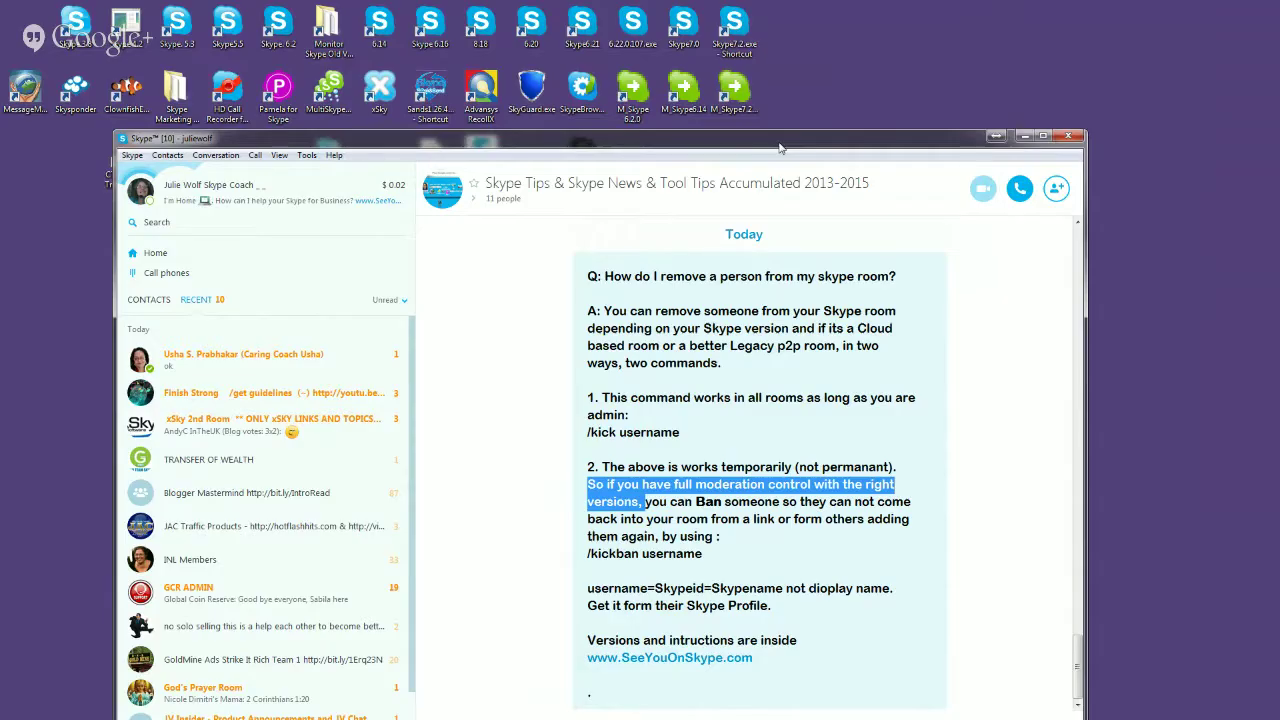
drag(780, 147, 704, 142)
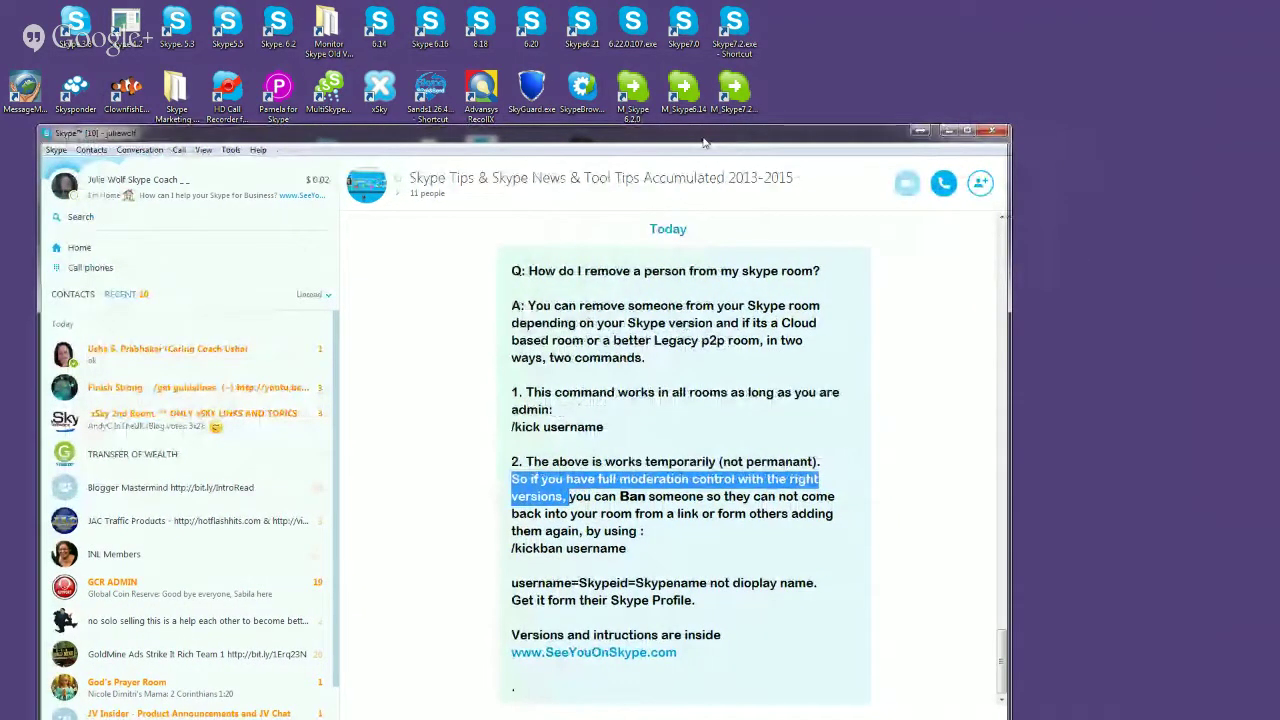
drag(704, 142, 706, 140)
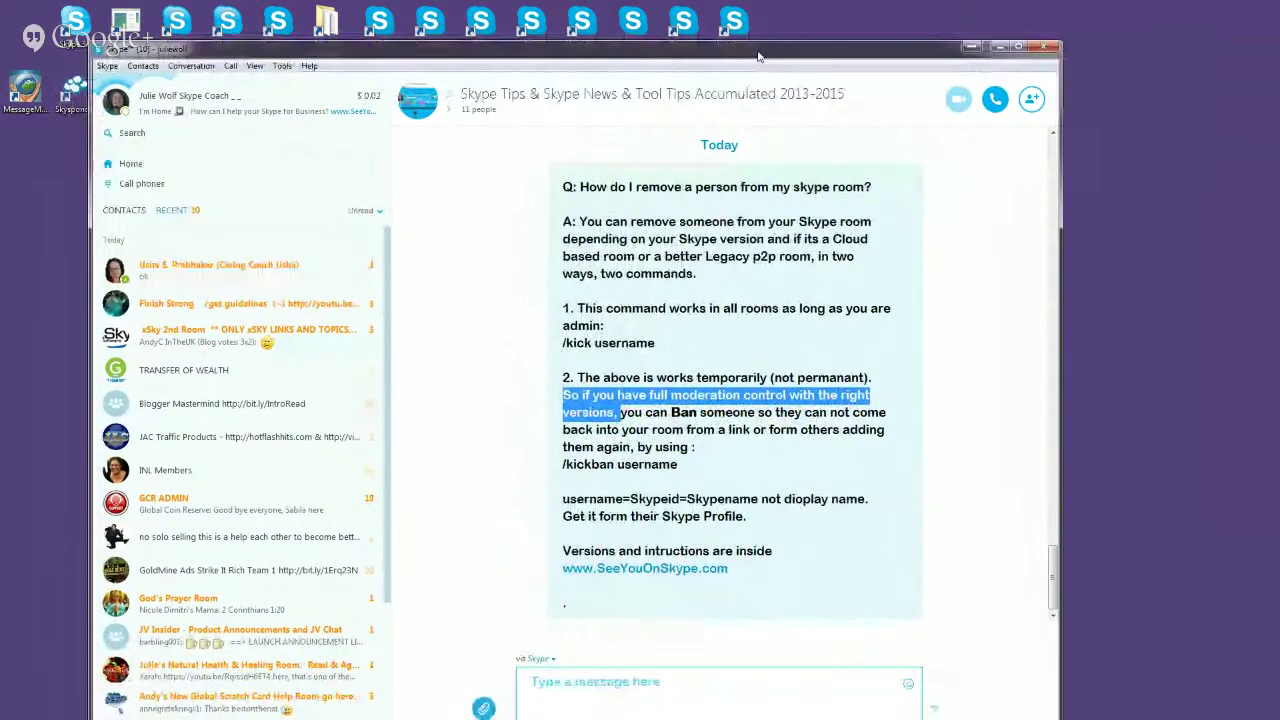
drag(758, 57, 783, 45)
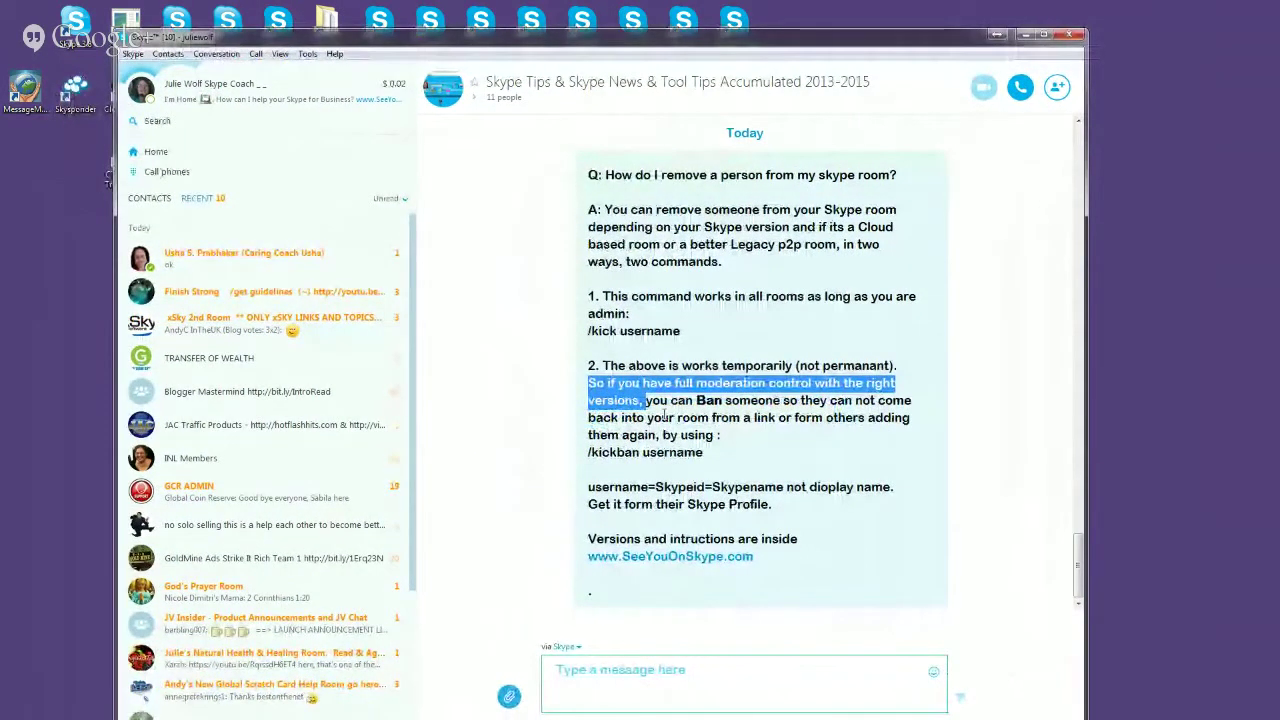
drag(652, 401, 732, 402)
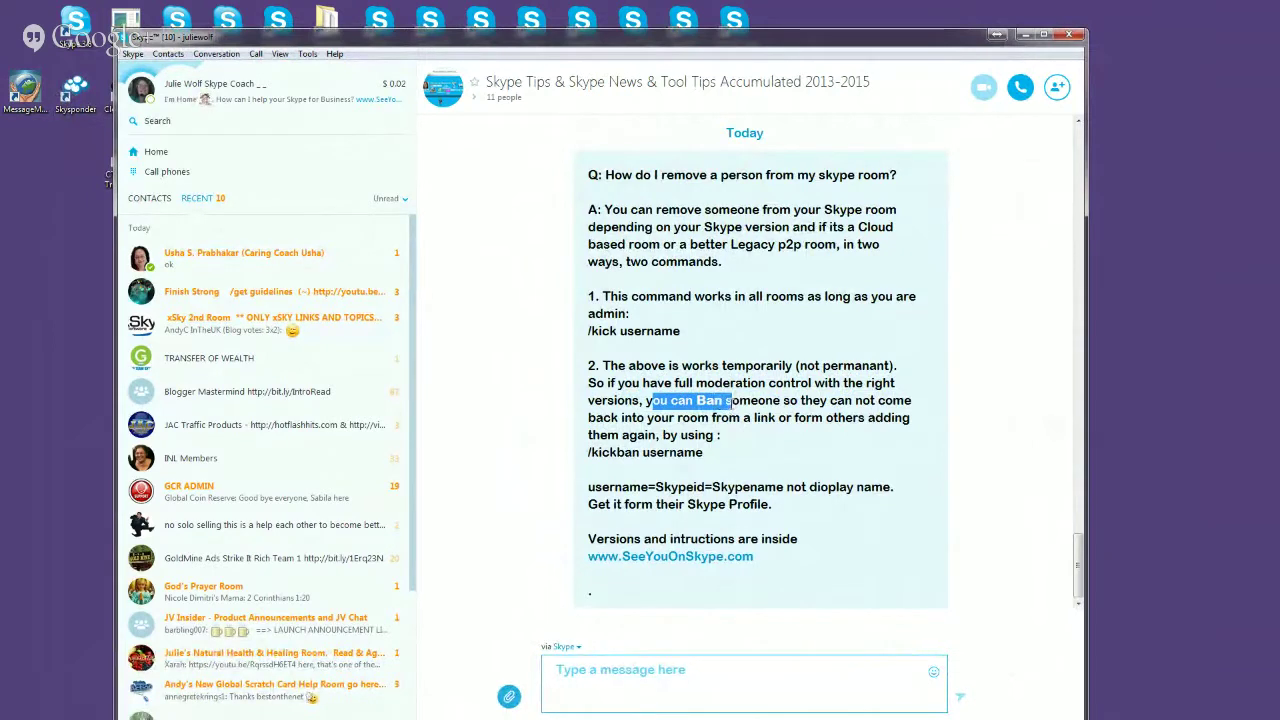
drag(732, 402, 764, 402)
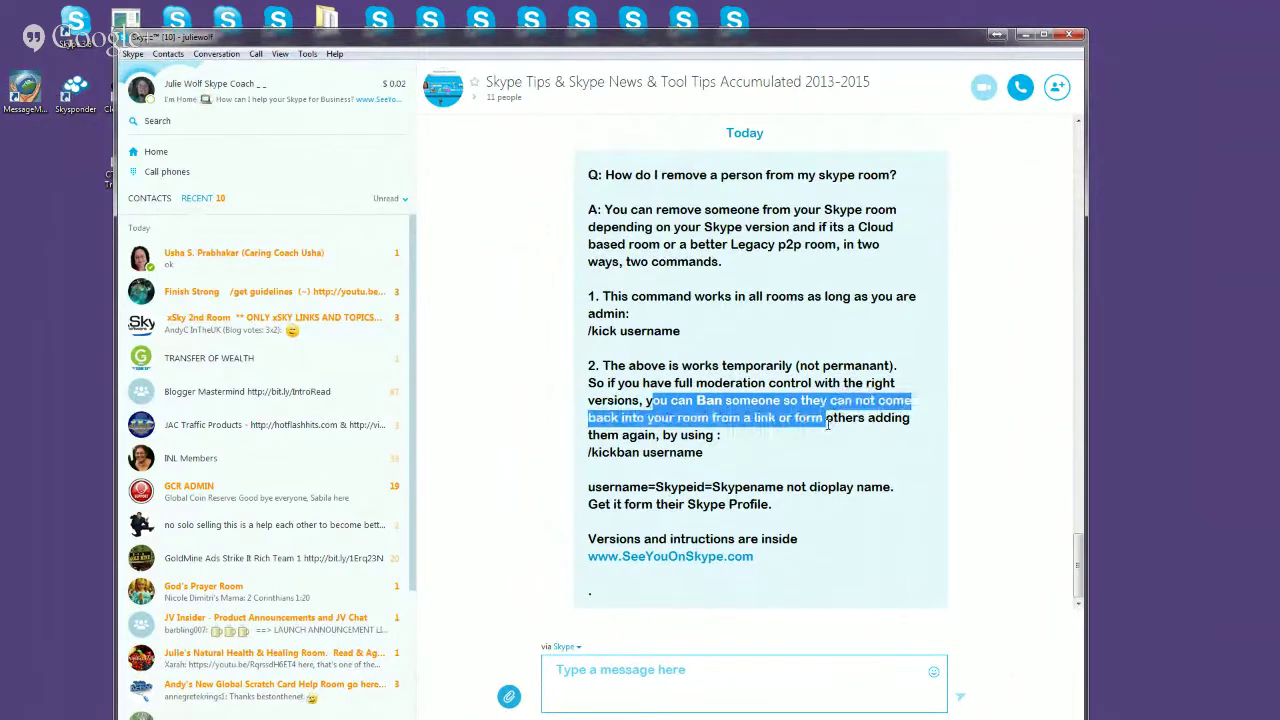
mouse_move(828, 431)
mouse_down()
mouse_move(862, 420)
mouse_move(849, 442)
mouse_up()
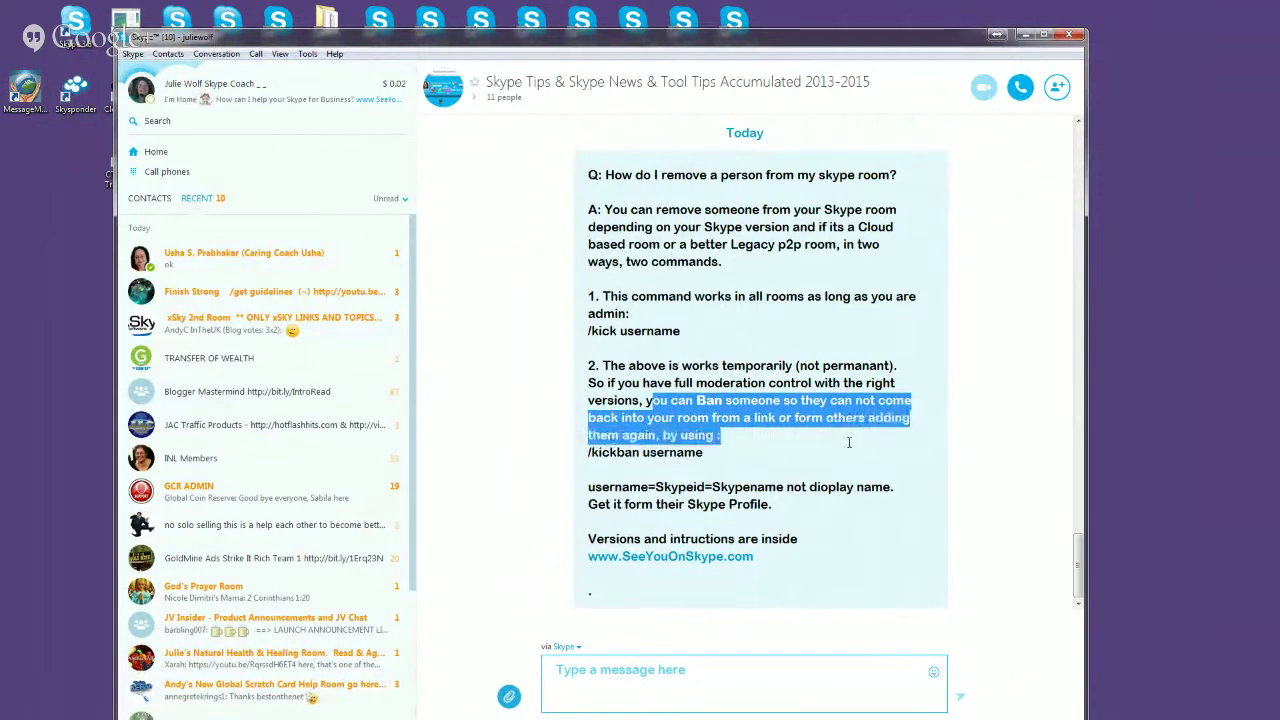
drag(706, 453, 575, 461)
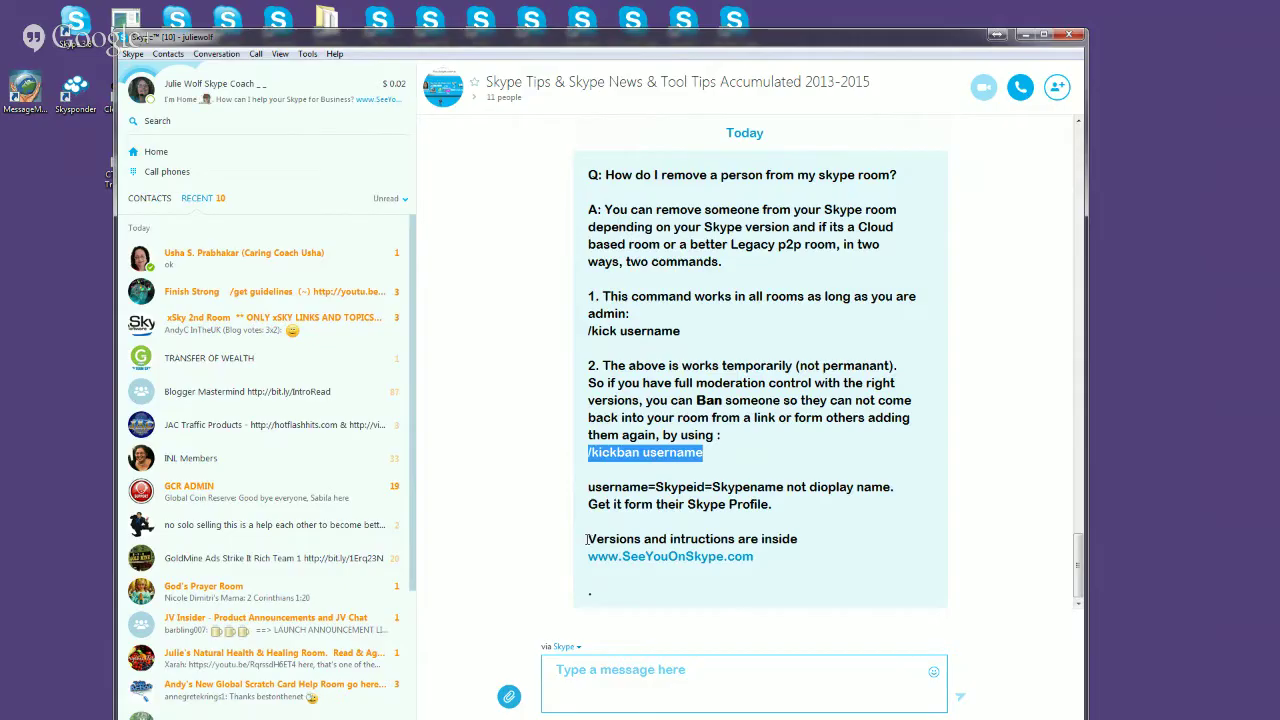
drag(587, 540, 799, 566)
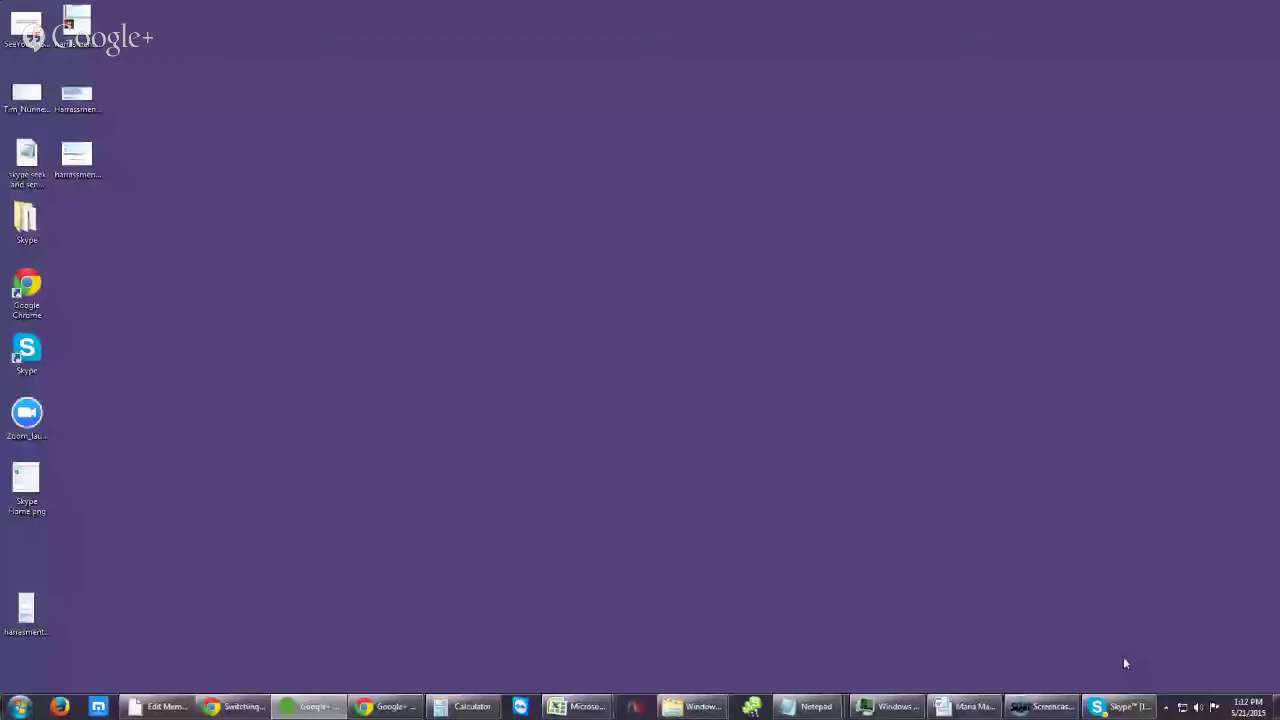
Step: Quit Skype from its taskbar jump list and allow the executable on the security warning
right_click(1097, 708)
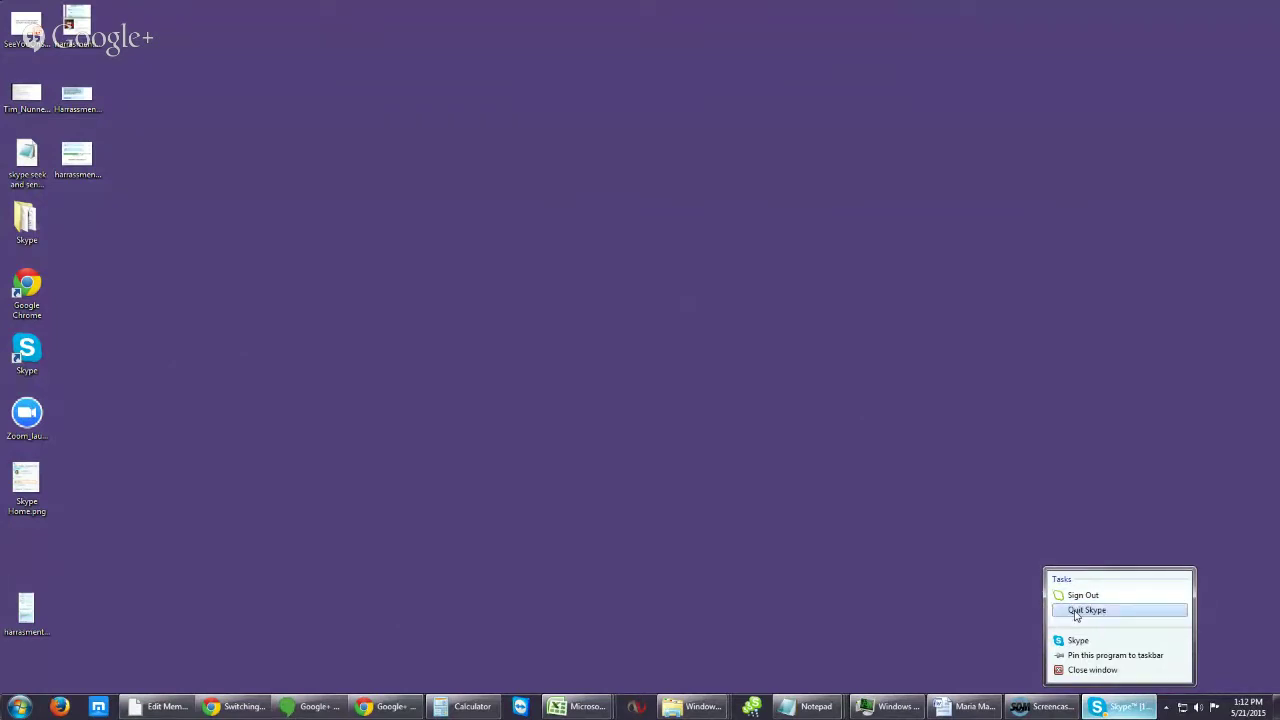
click(1076, 612)
click(663, 367)
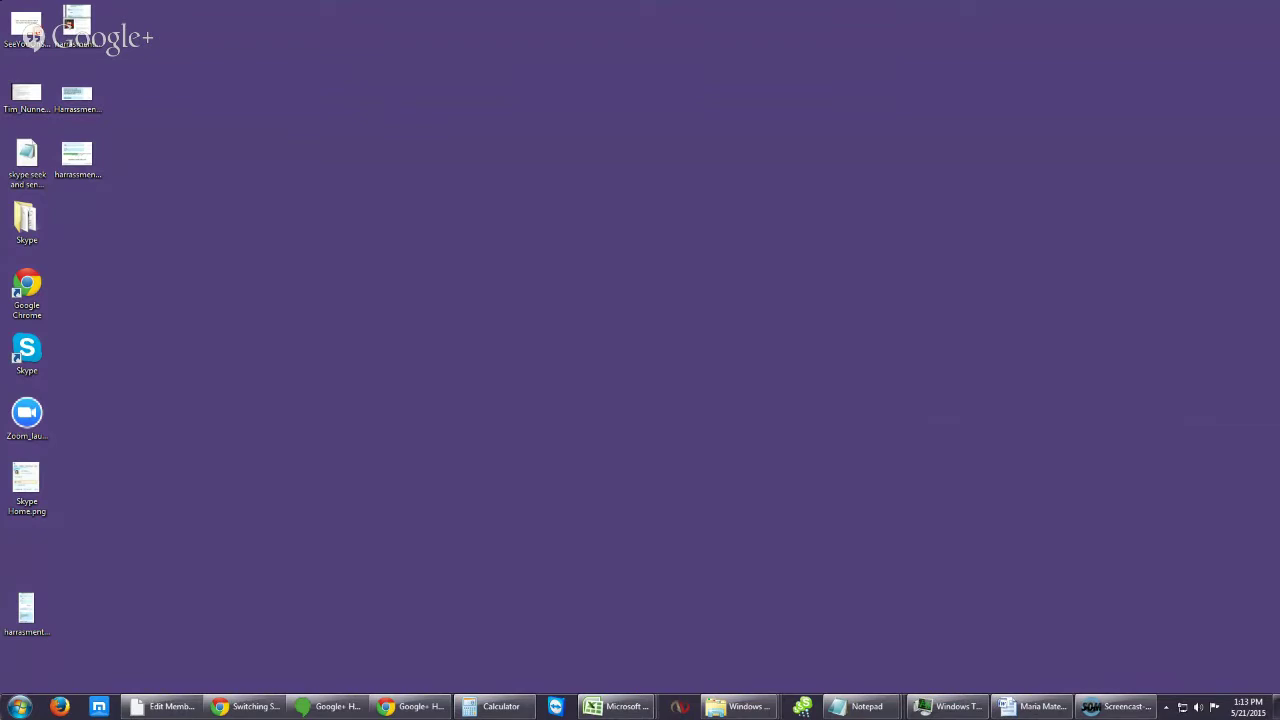
Step: Place the Skype 6.2 shortcut mid-desktop, delete the 6.20 copy, and add M_Skype 6.2.0 beside it
drag(1279, 140, 508, 136)
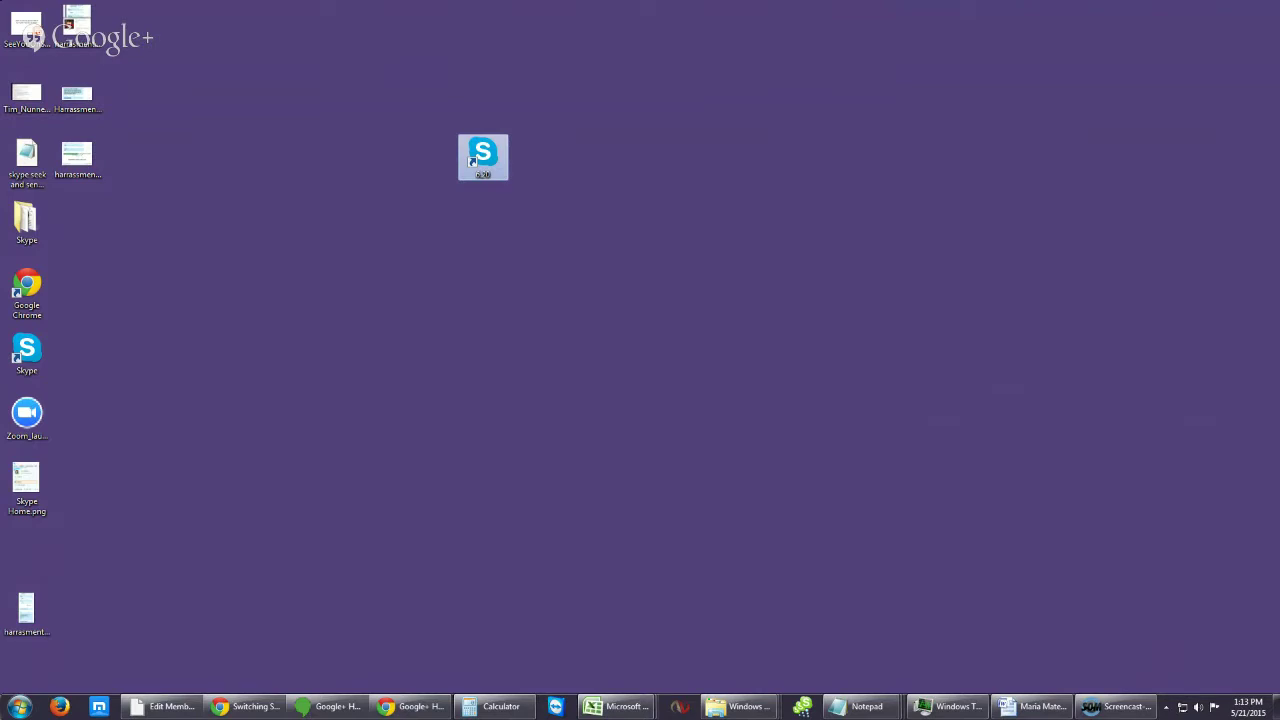
drag(1279, 130, 580, 165)
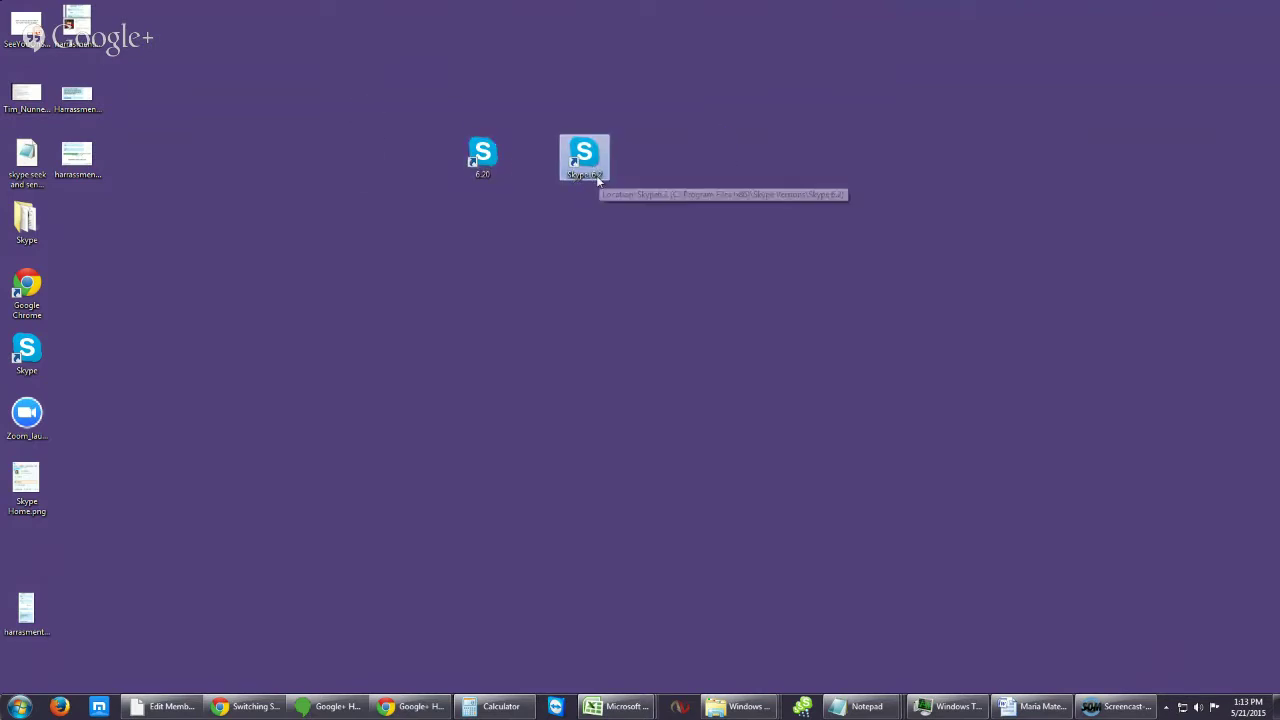
click(486, 165)
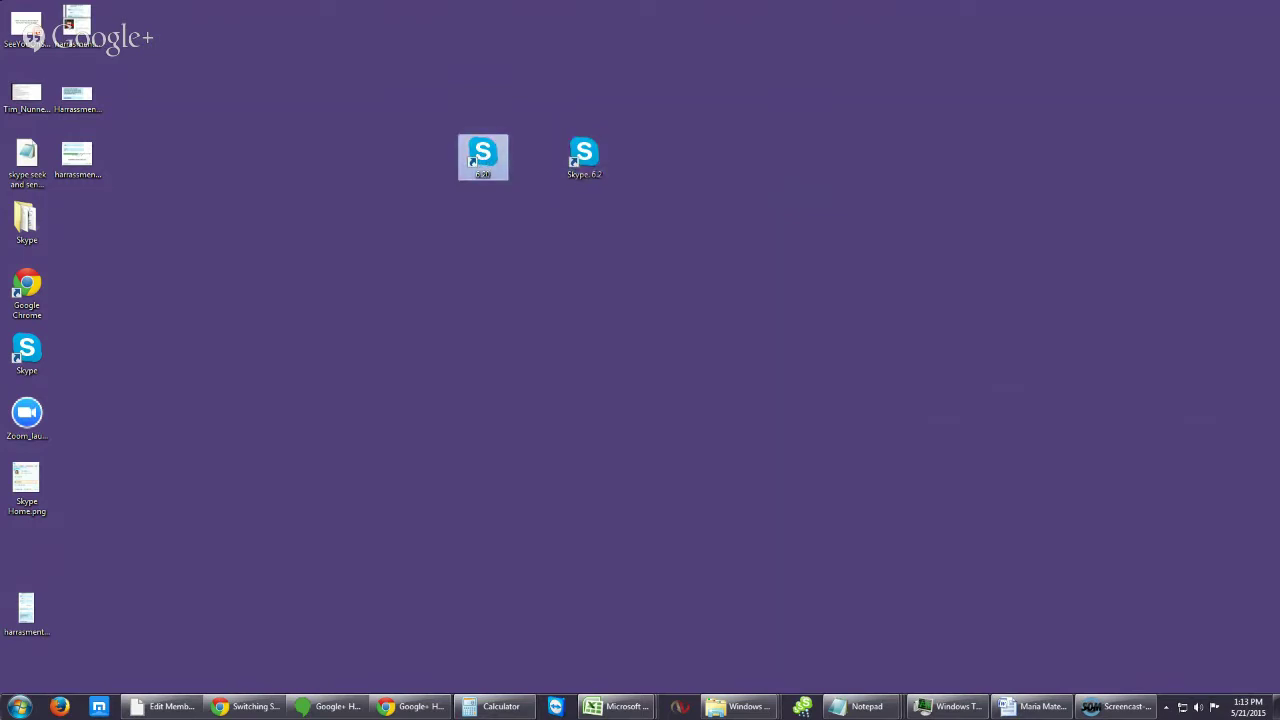
key(Delete)
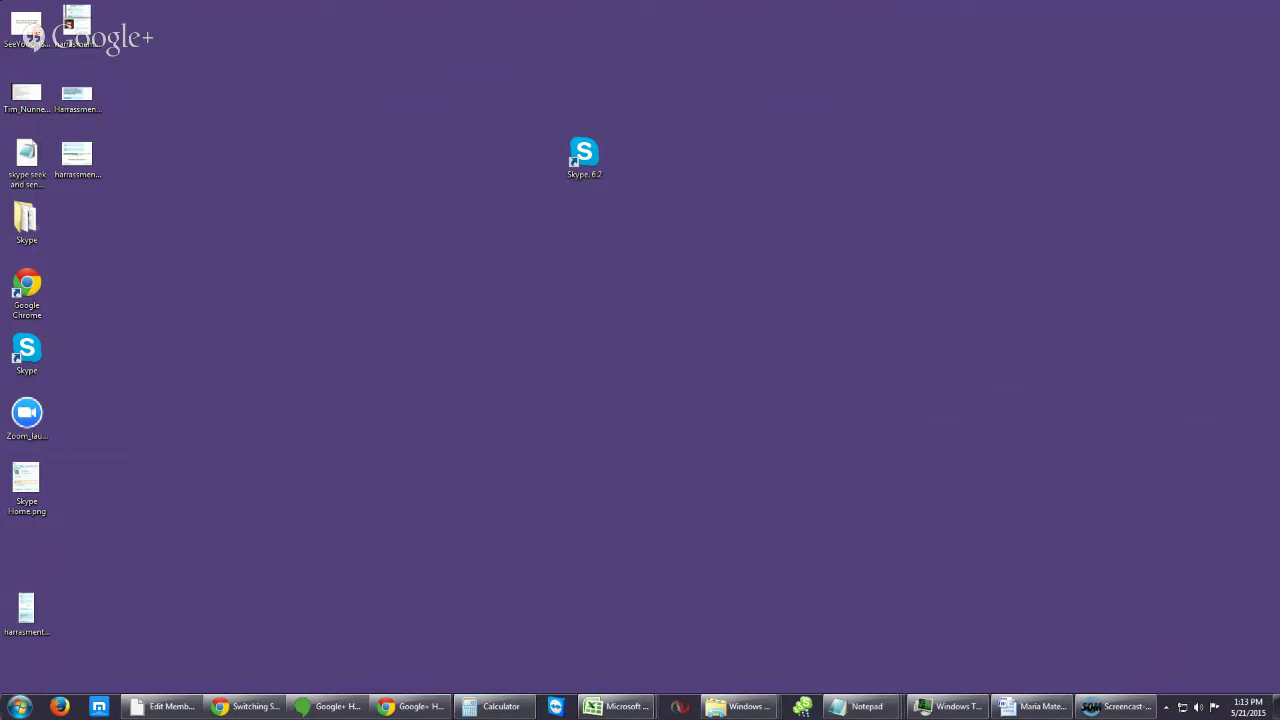
drag(0, 222, 524, 163)
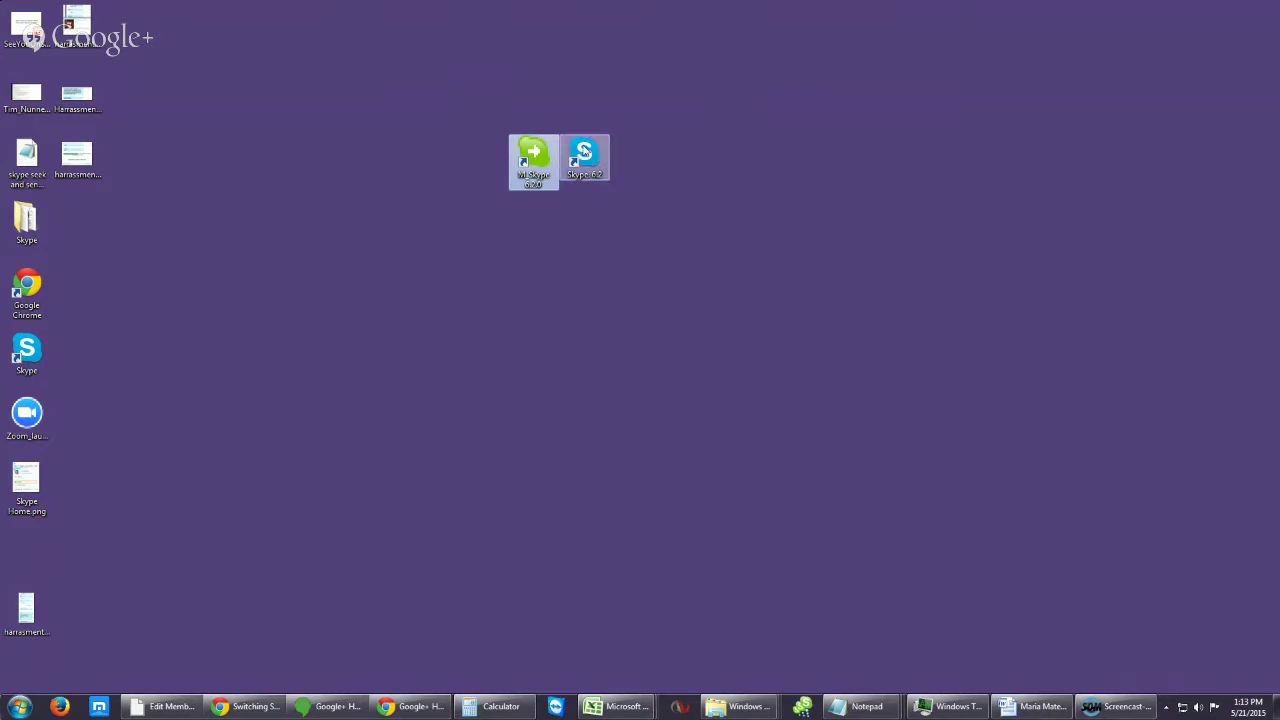
Step: Launch Skype 6.2 from its shortcut, allow it to run, and move the window top-left
double_click(586, 155)
click(678, 366)
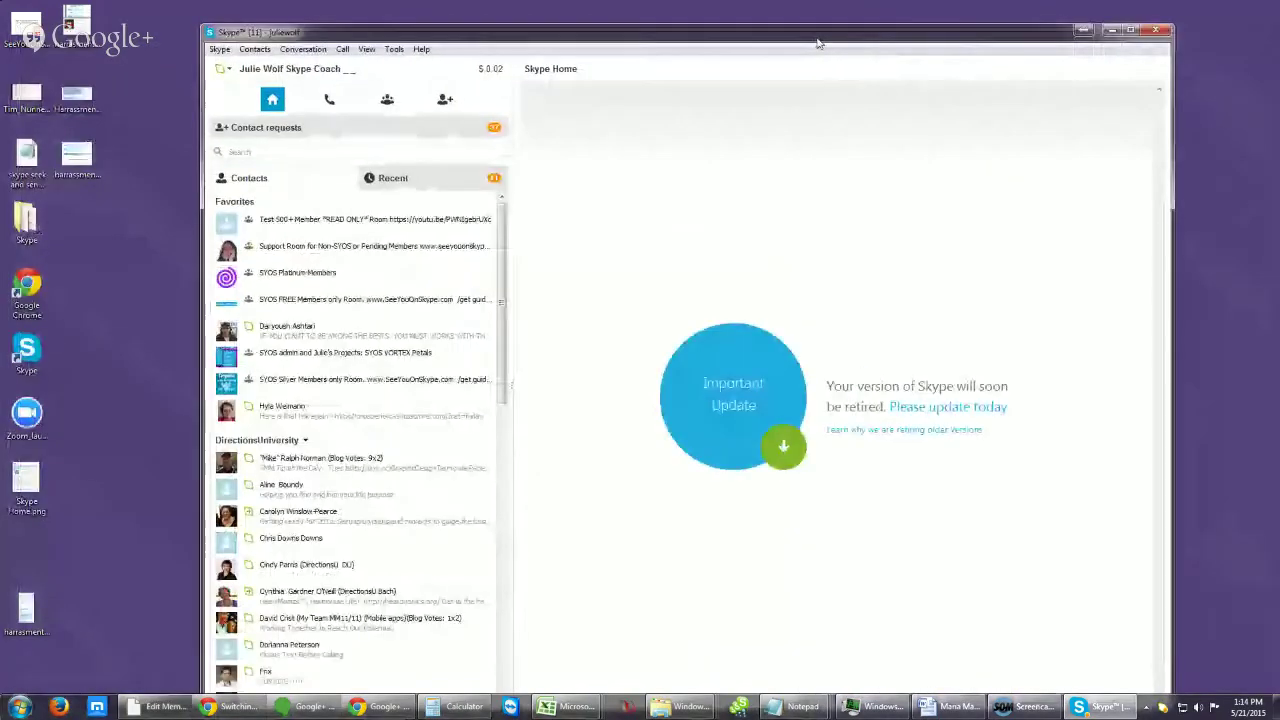
drag(818, 43, 618, 21)
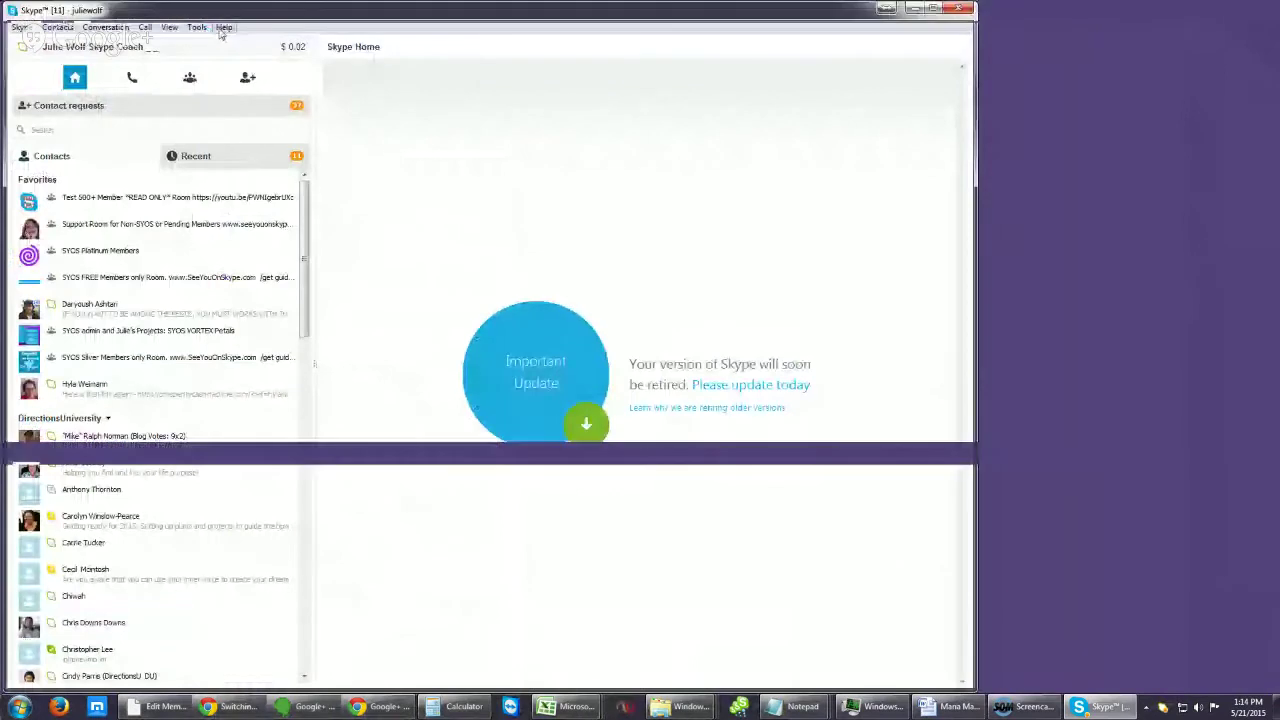
click(223, 29)
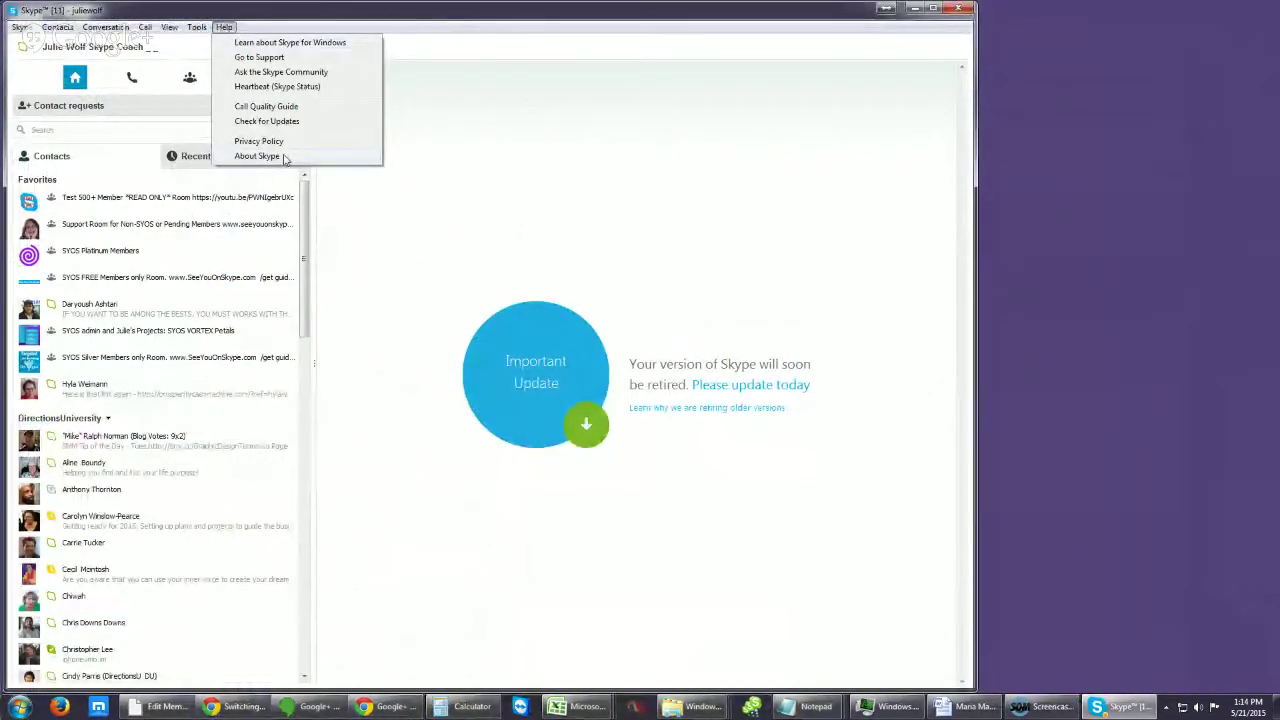
click(257, 156)
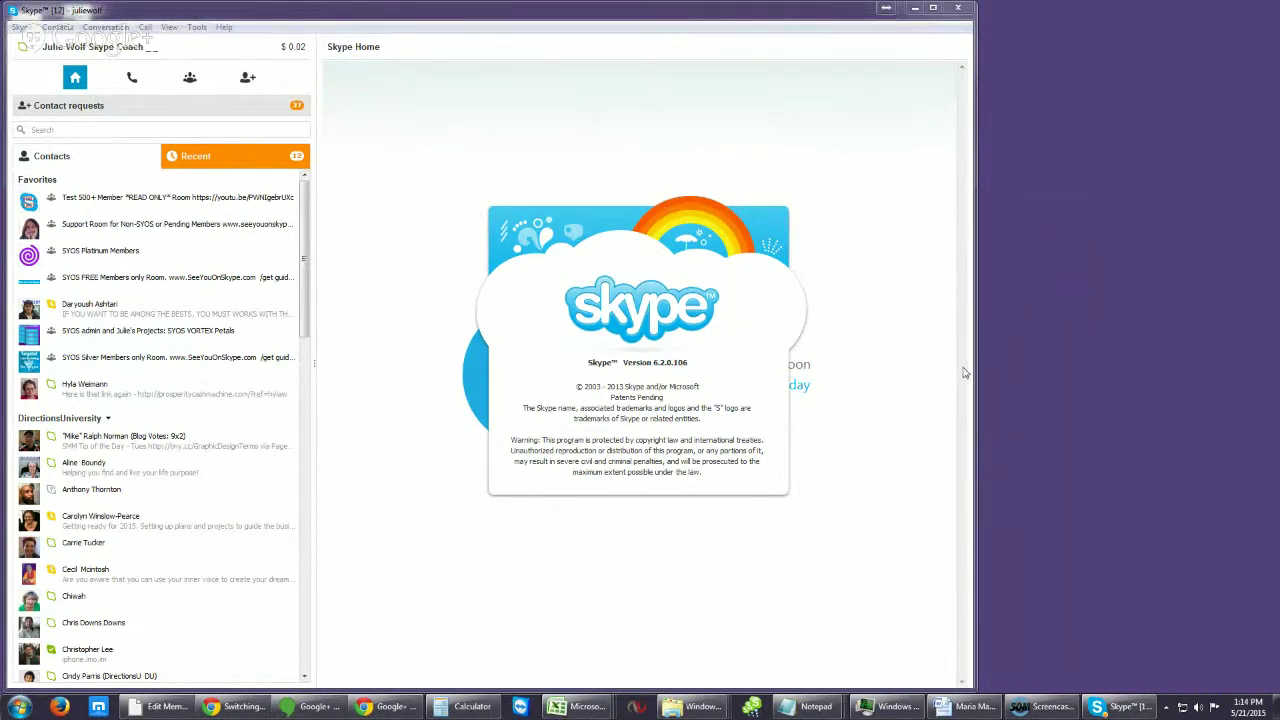
click(560, 152)
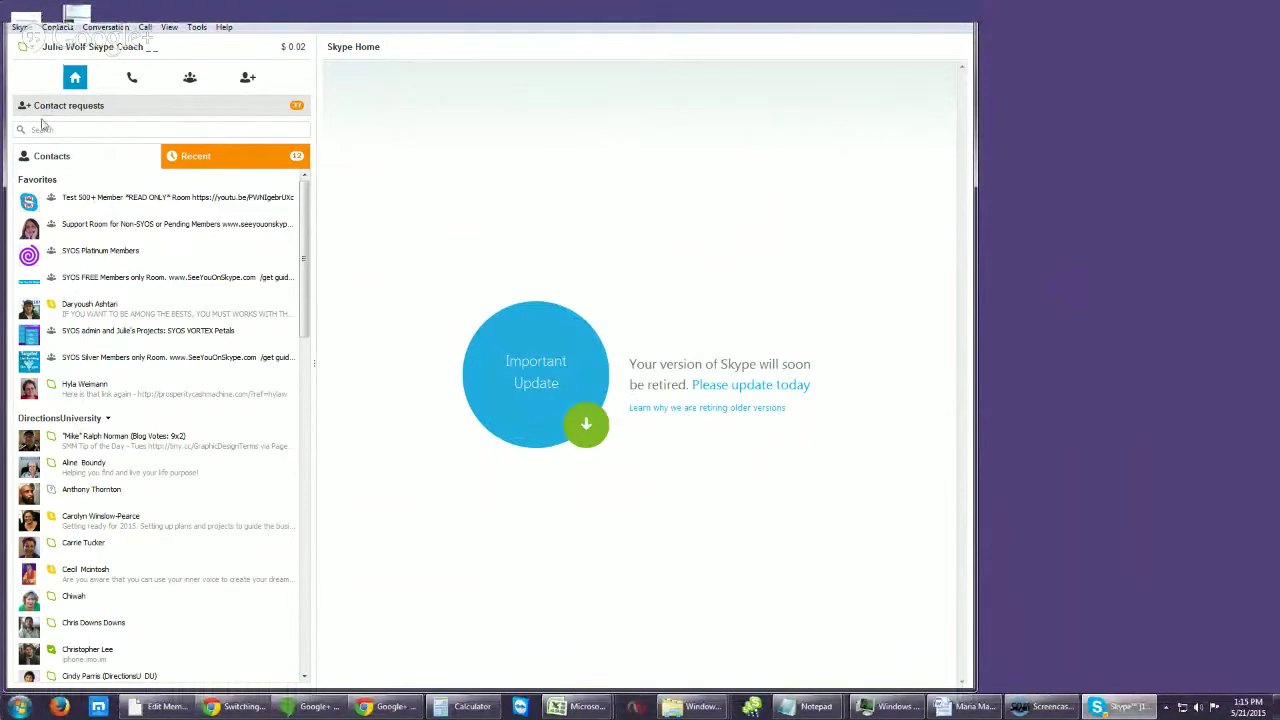
Step: Open xSky 2nd Room from Recent, scroll its history, and collapse the participant list
click(212, 163)
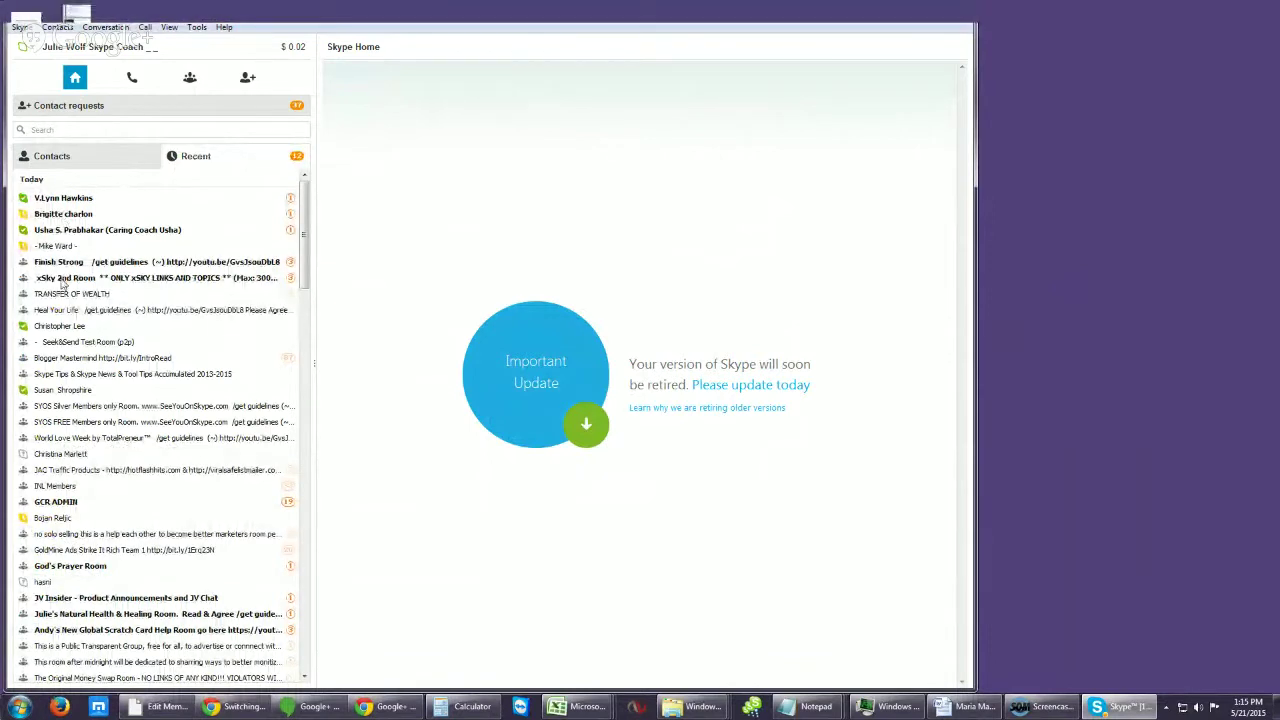
click(62, 279)
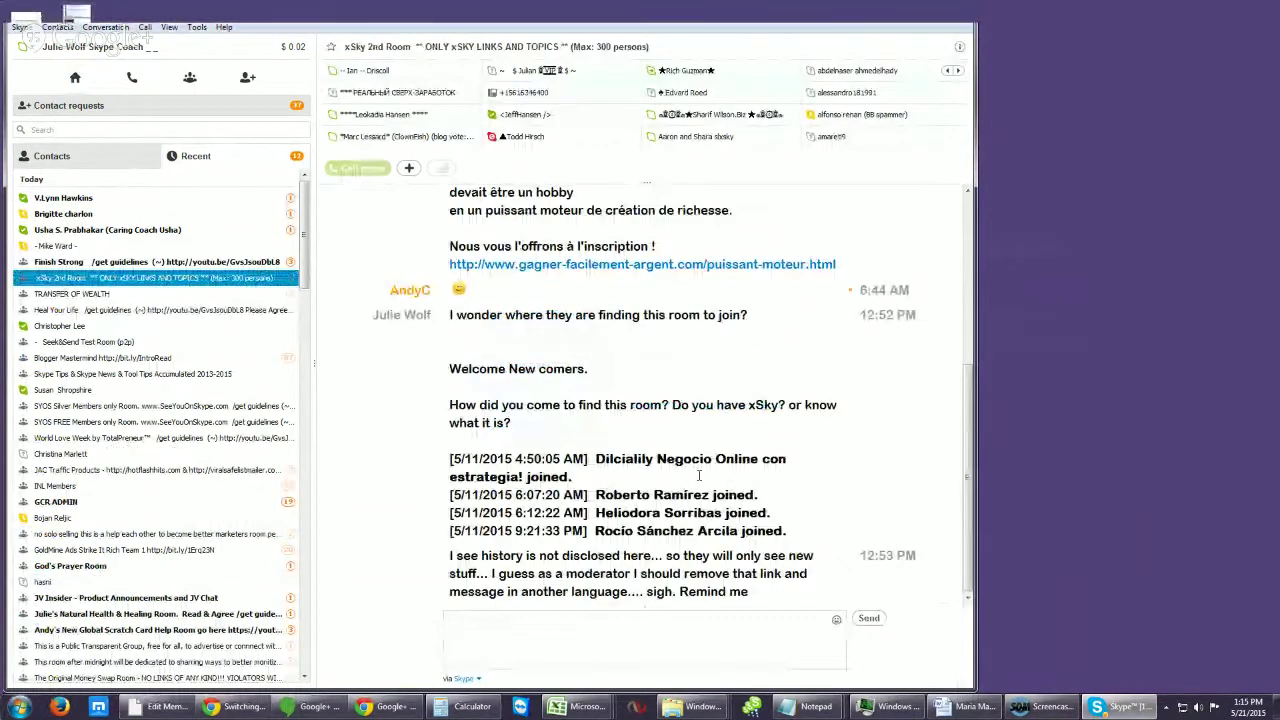
drag(965, 549, 955, 490)
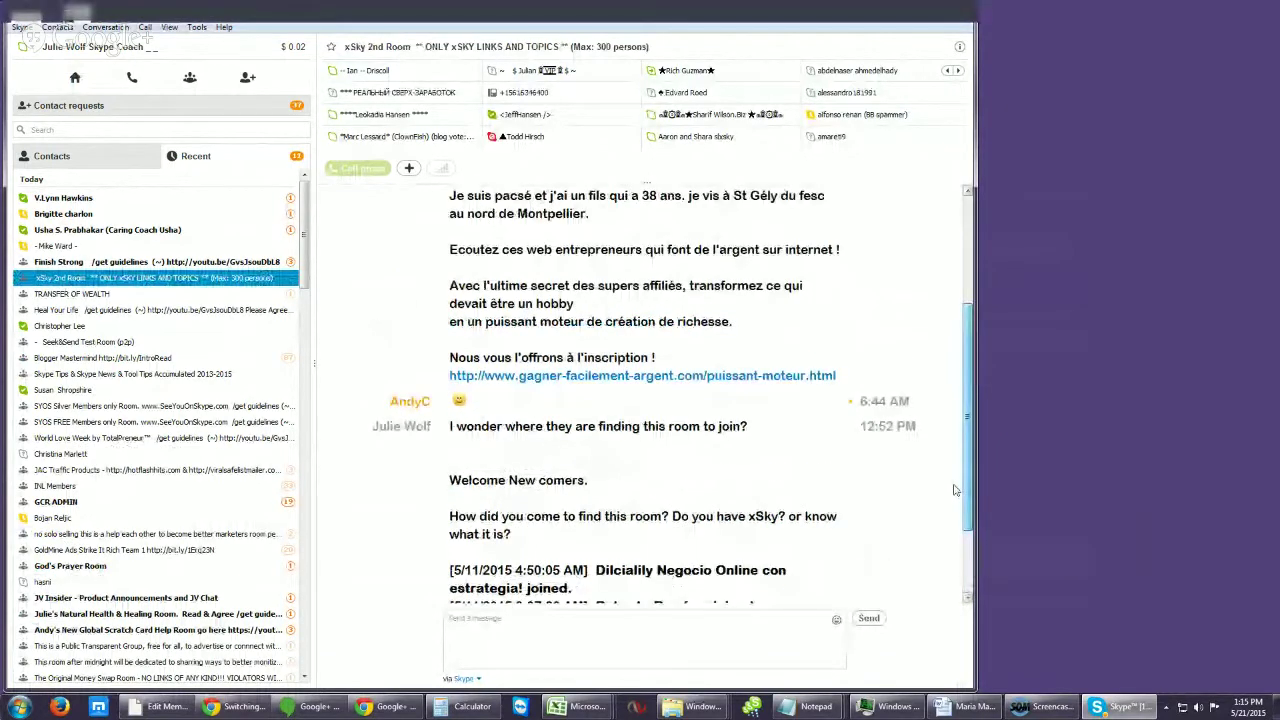
scroll(955, 490, up, 2)
scroll(941, 200, up, 3)
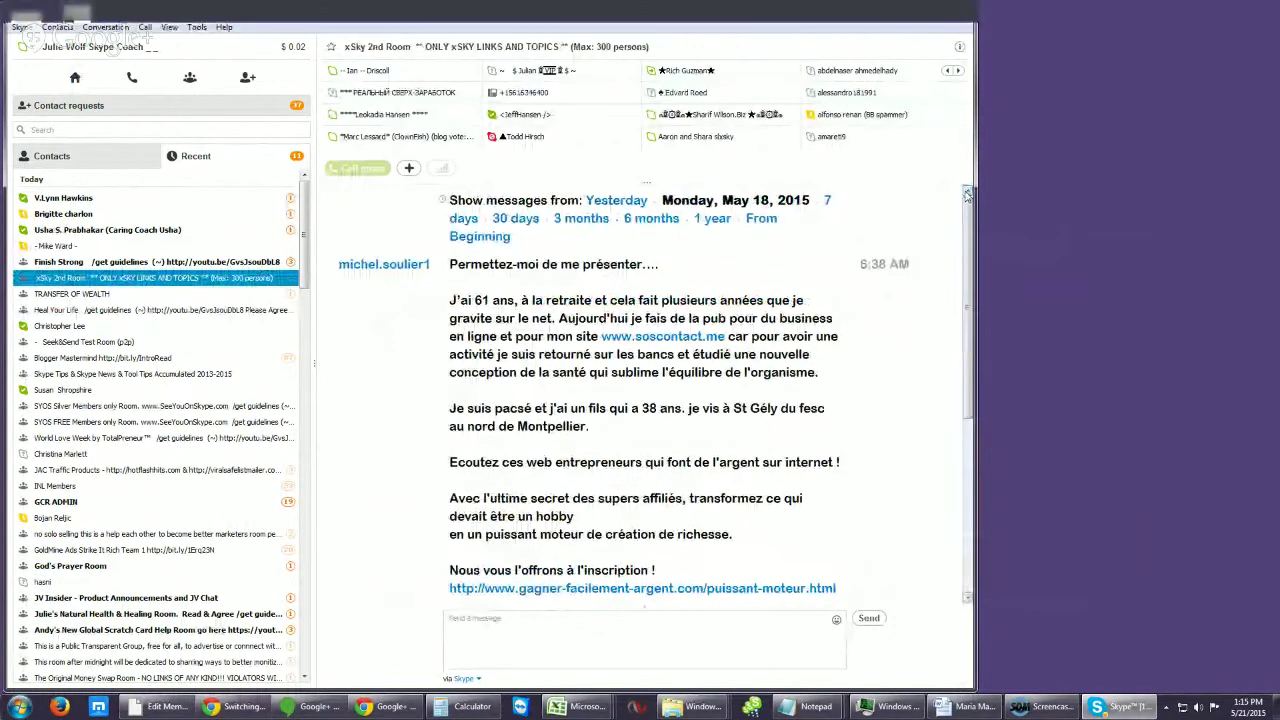
drag(967, 193, 951, 394)
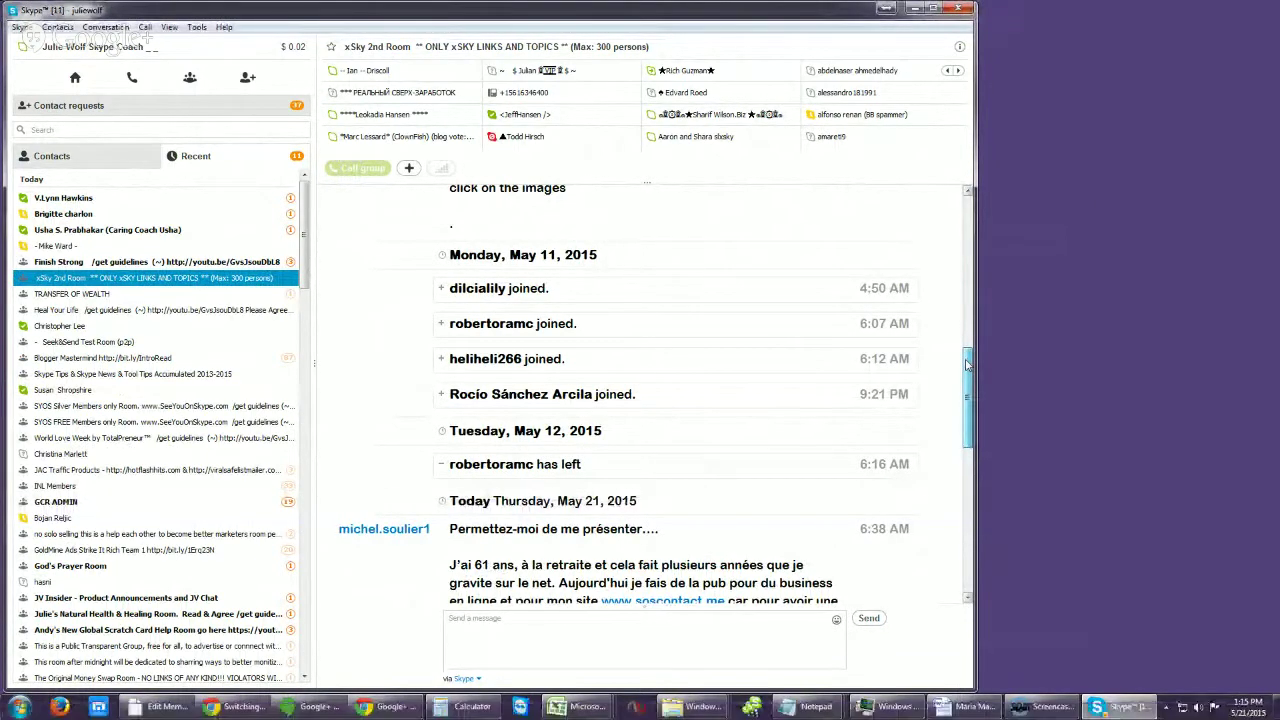
scroll(967, 365, down, 1)
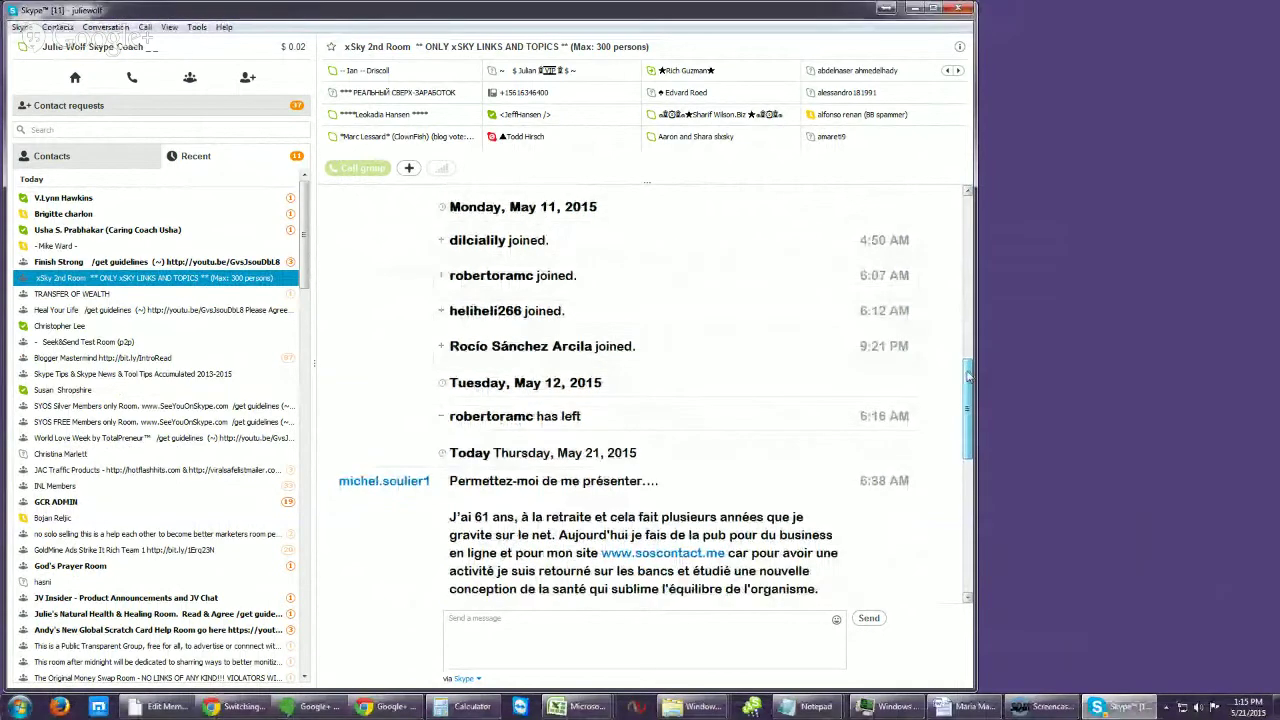
click(710, 52)
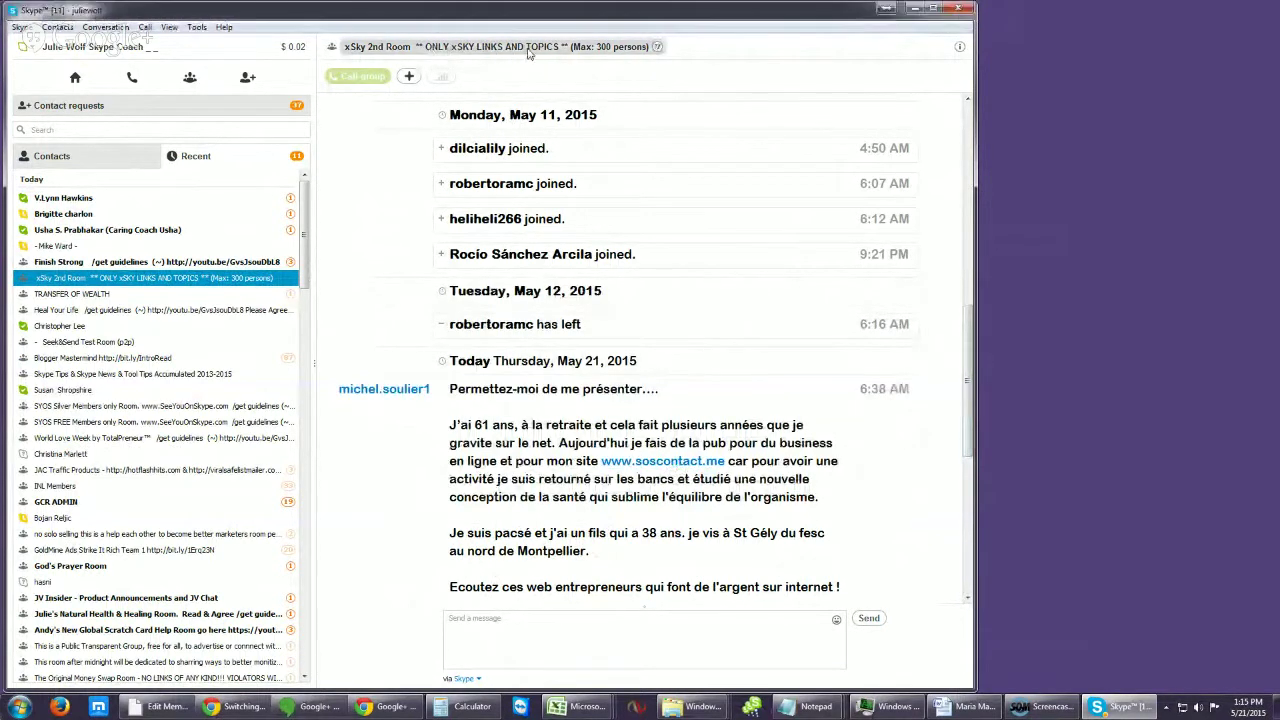
drag(967, 357, 976, 422)
right_click(543, 303)
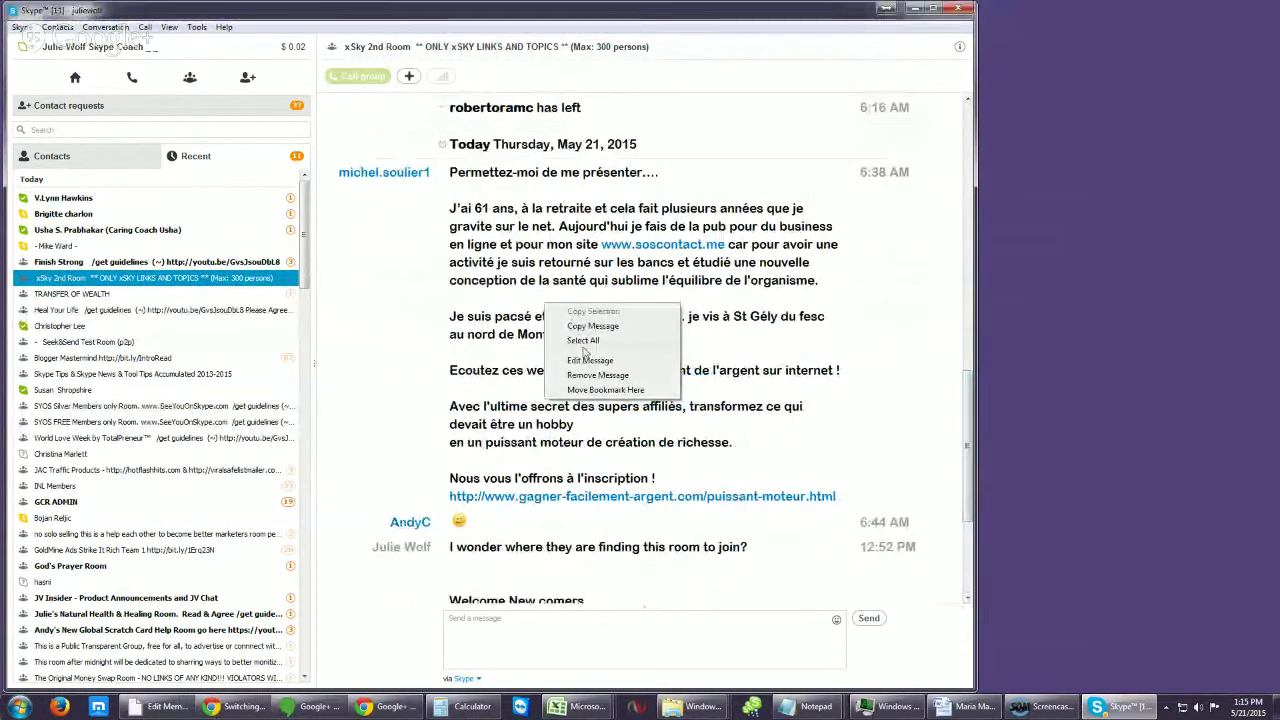
click(589, 360)
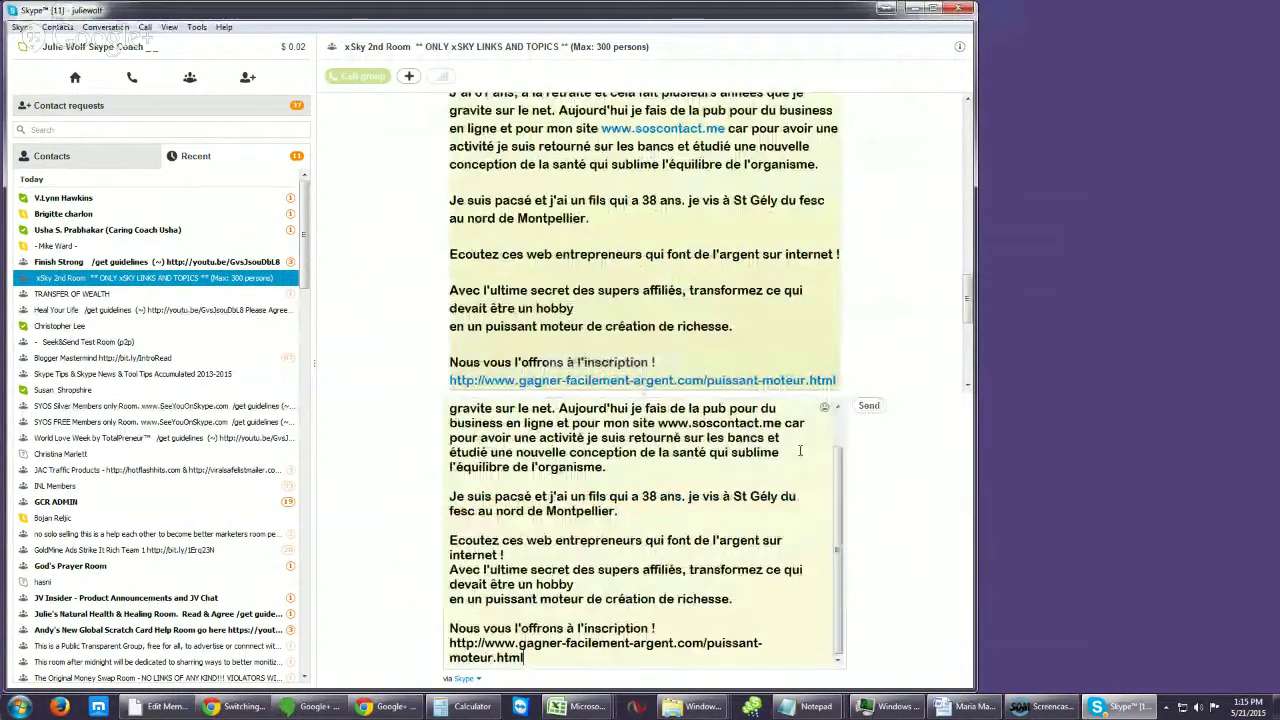
drag(788, 423, 659, 428)
text((no lin)
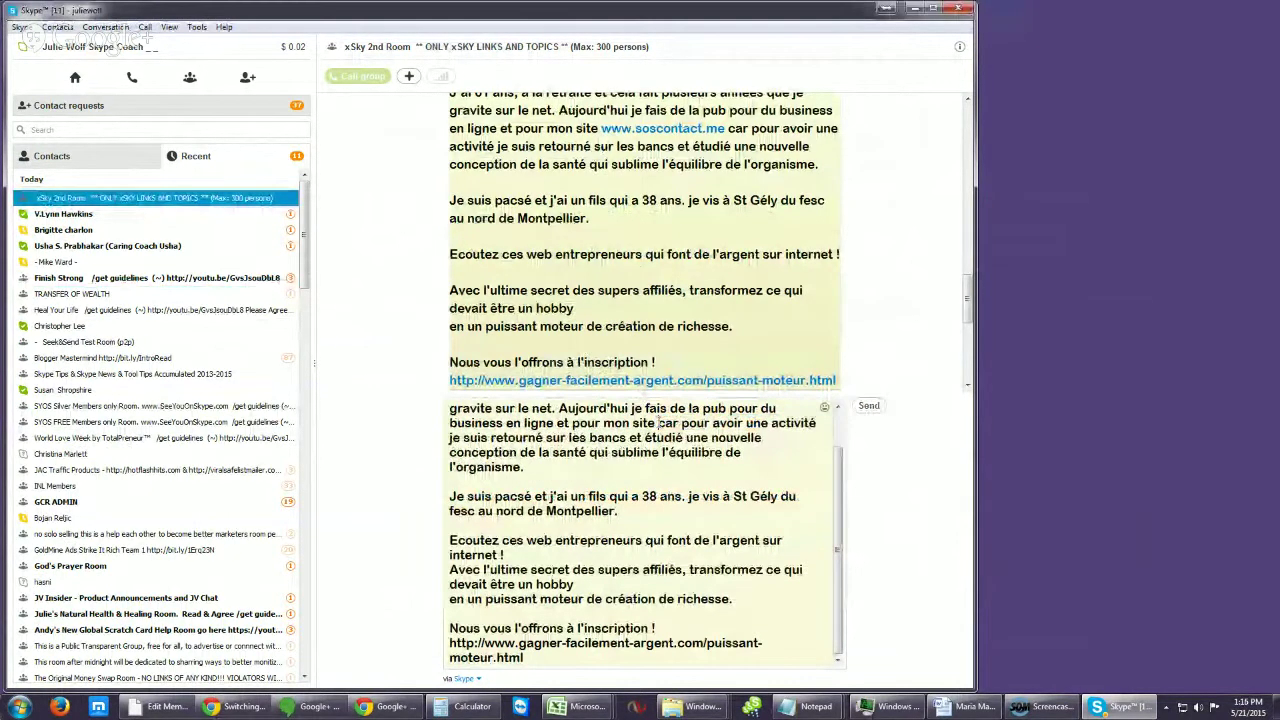
text(ks please))
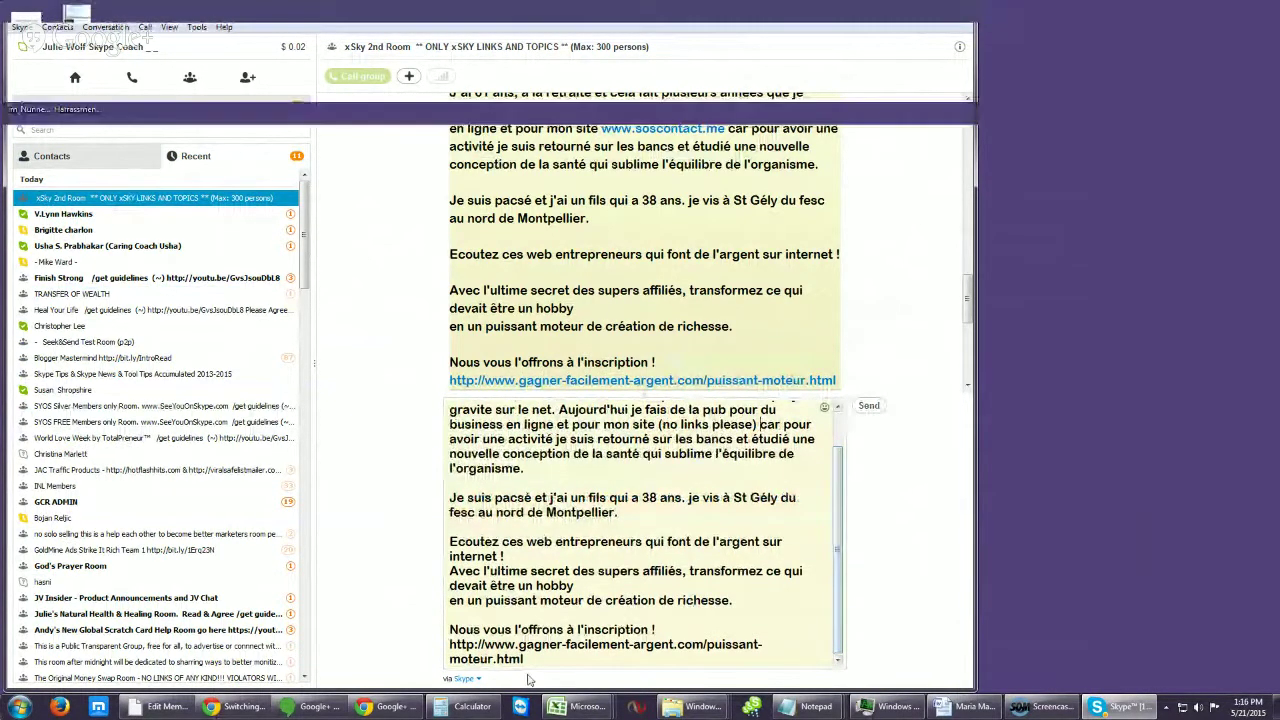
drag(524, 659, 440, 640)
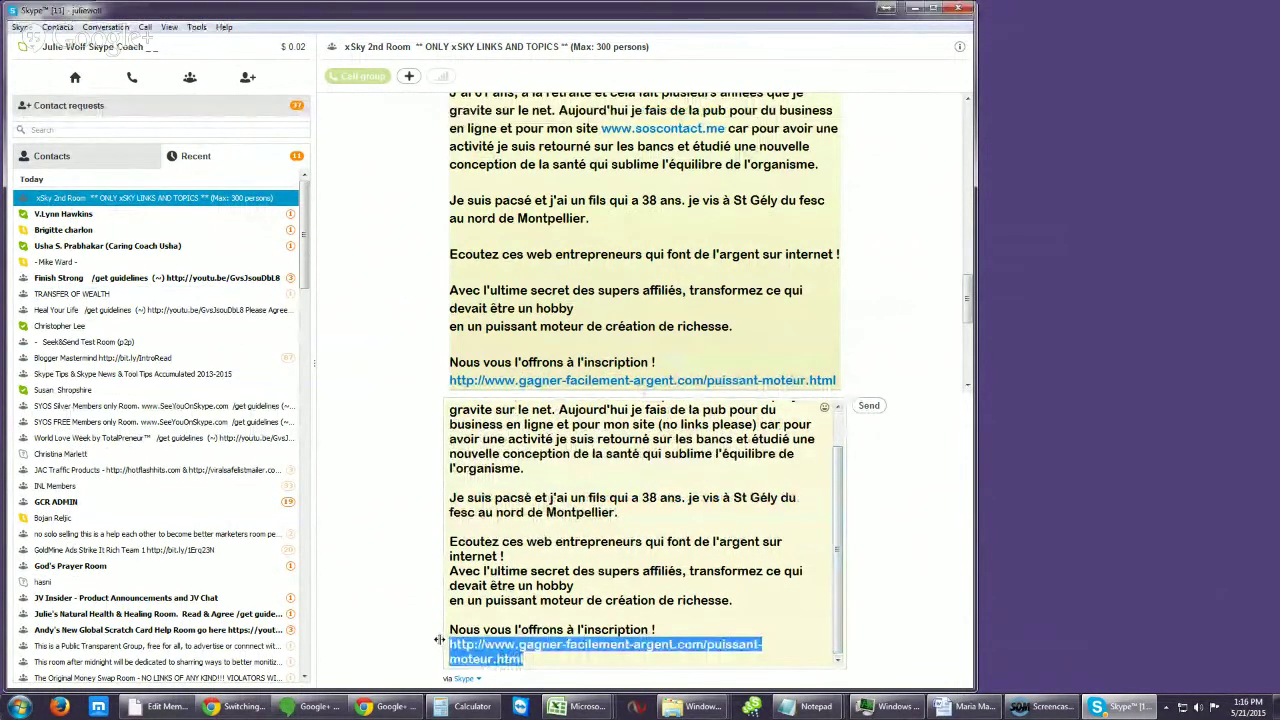
text((links )
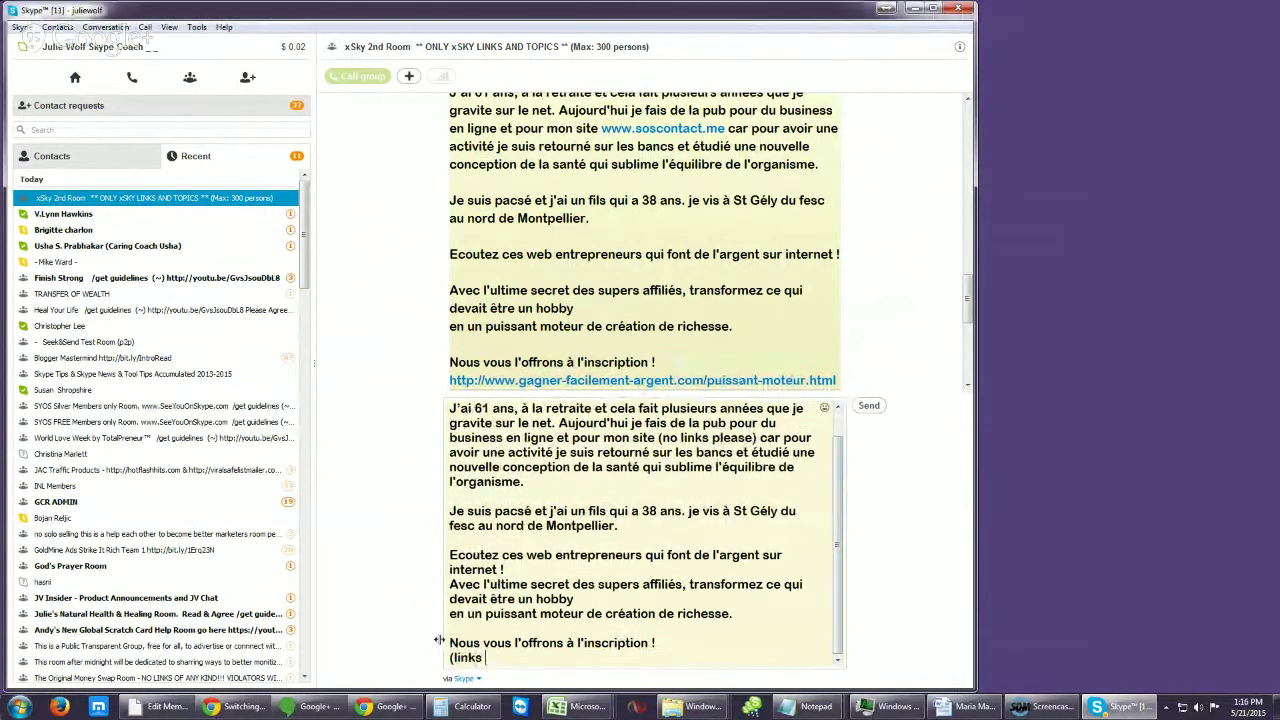
text(not allowed here please)
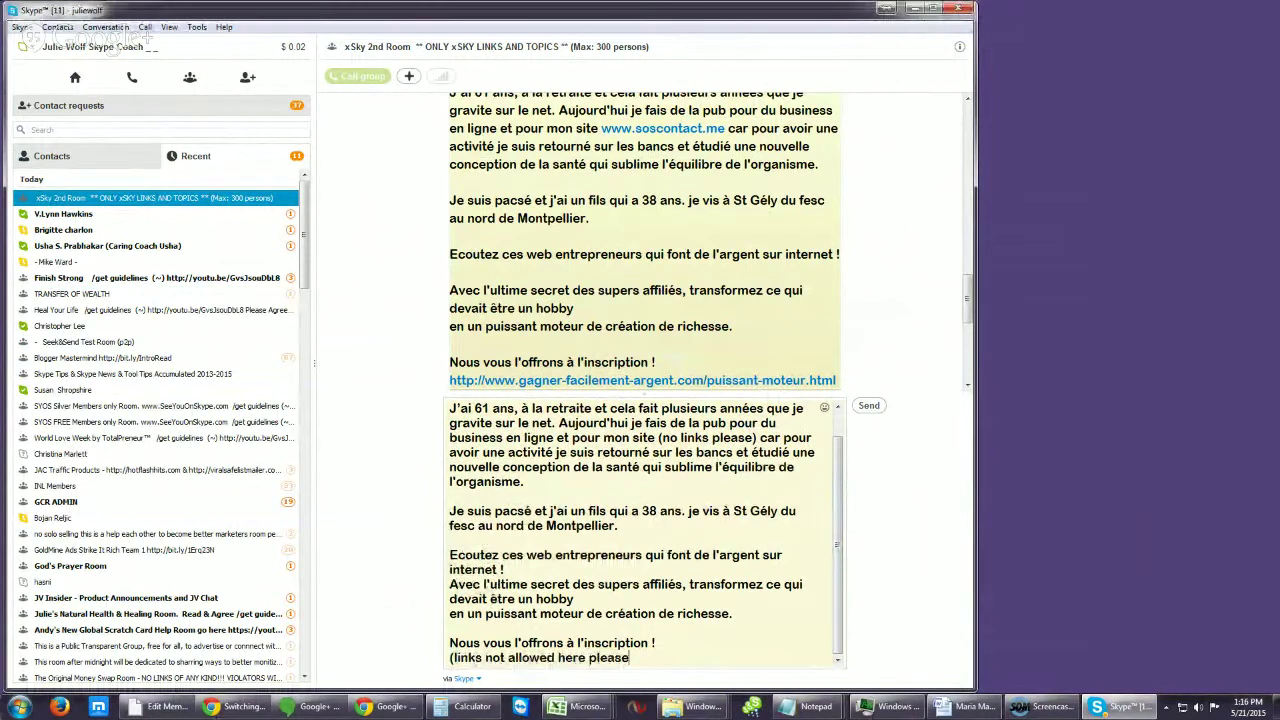
text())
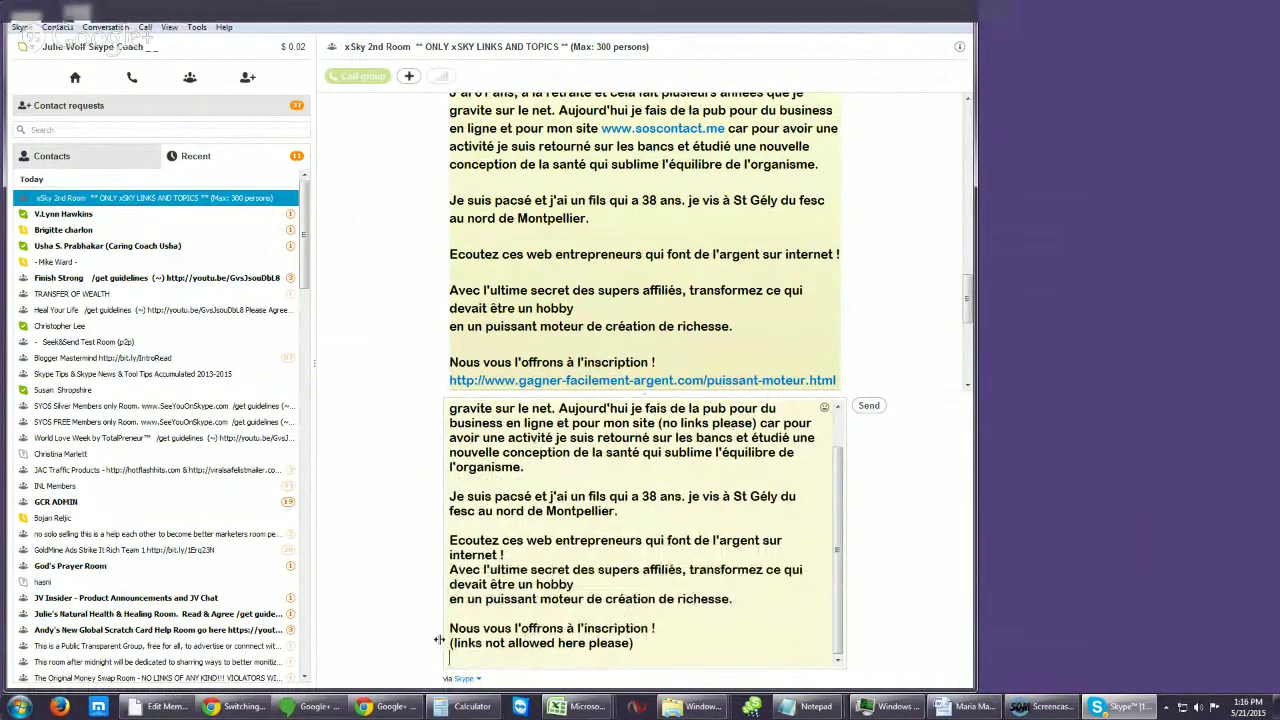
key(Return)
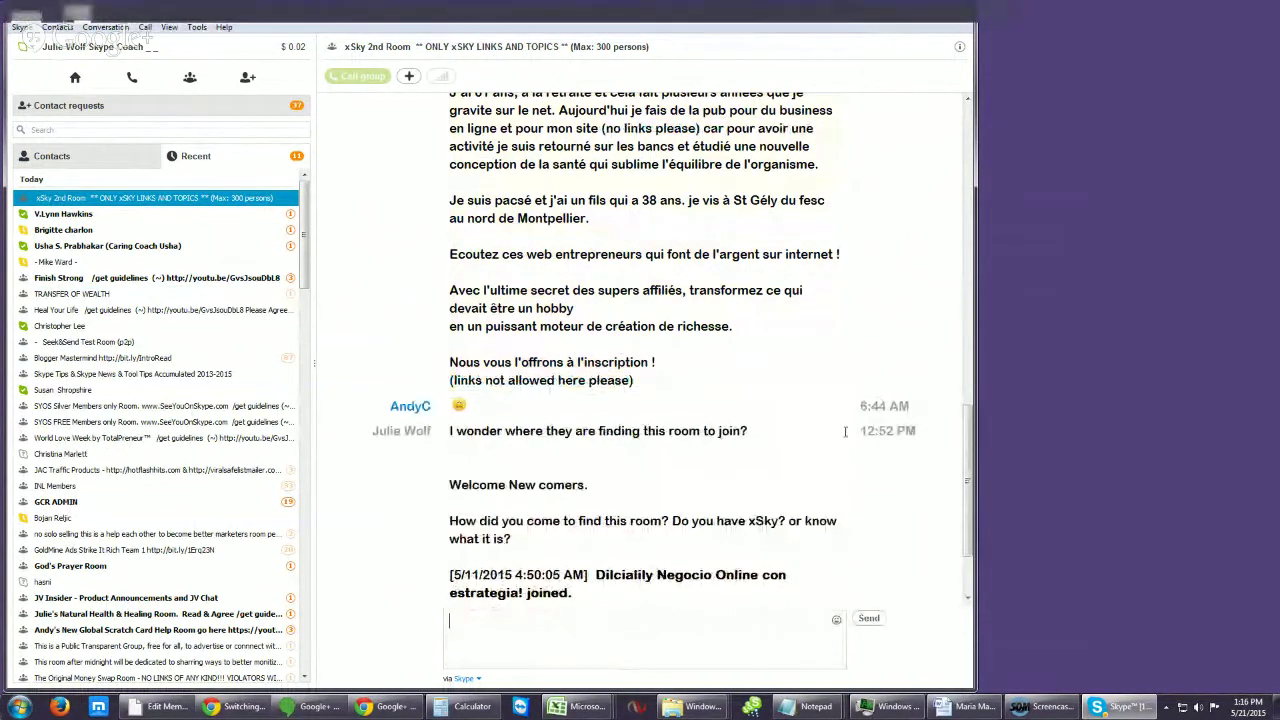
Step: Open the spammer's profile from the room, copy the Skype Name field, and close the profile
scroll(957, 463, up, 2)
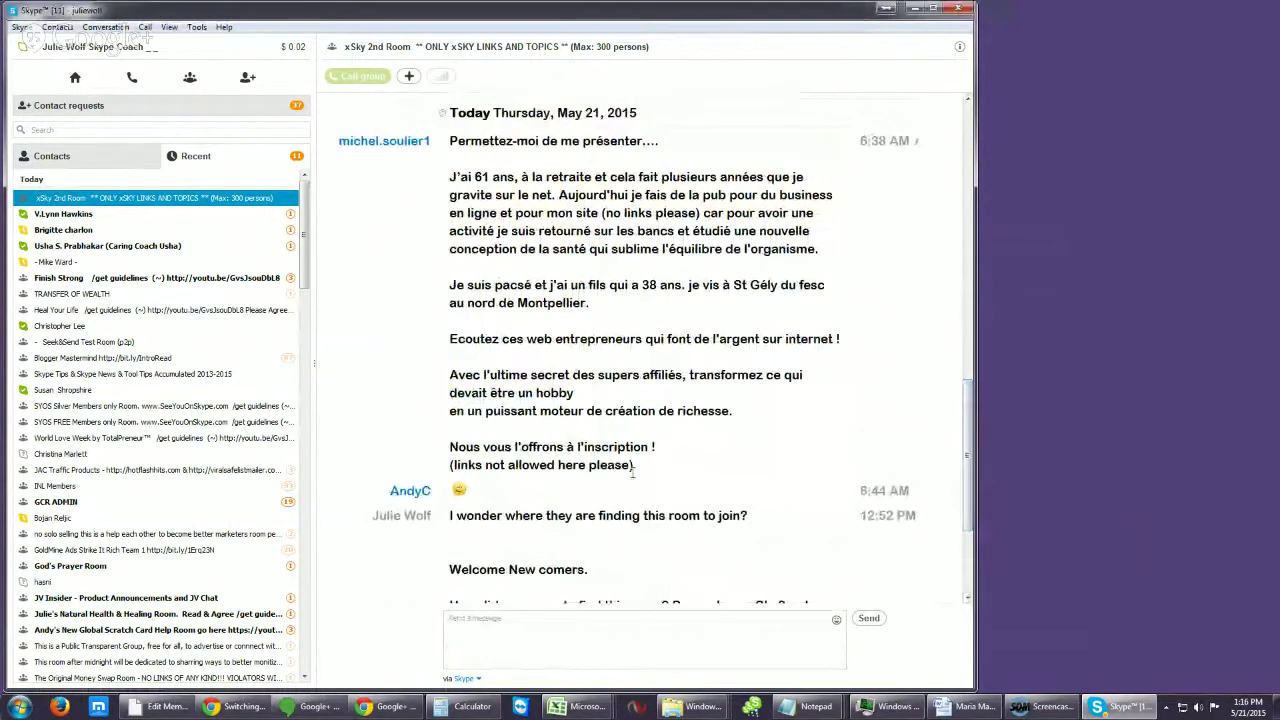
drag(646, 468, 445, 463)
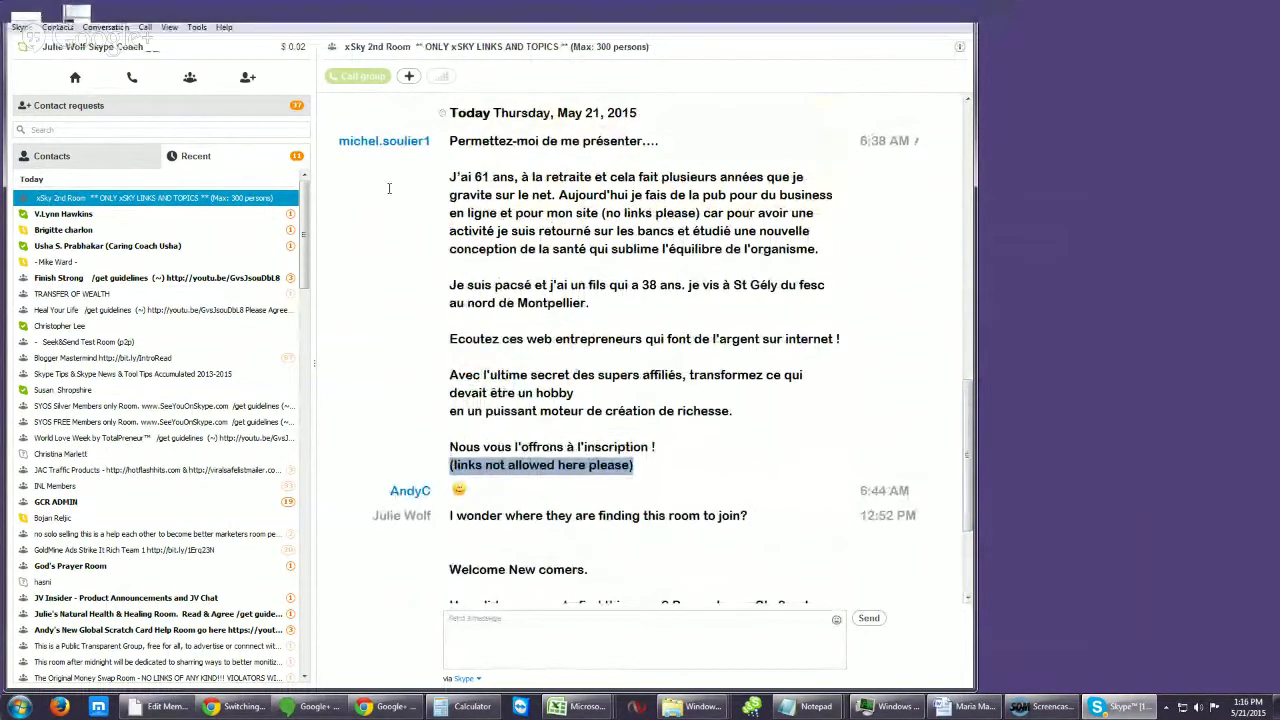
right_click(396, 146)
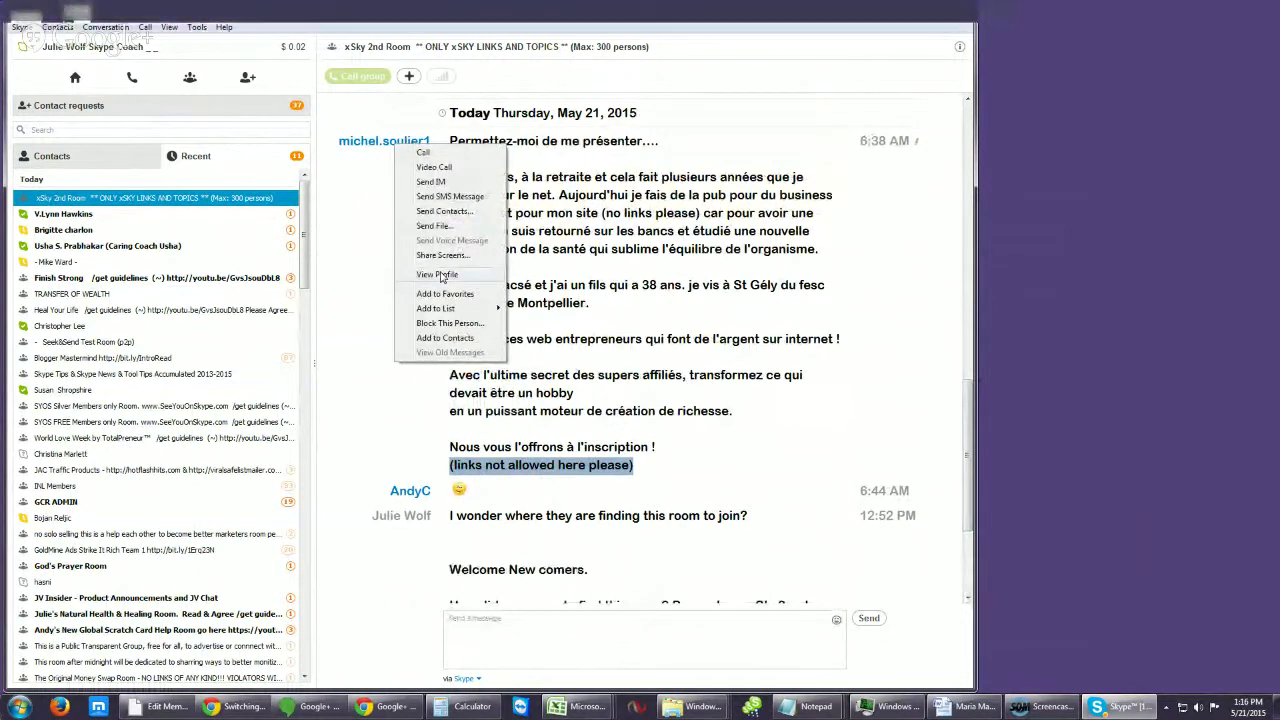
click(441, 275)
right_click(658, 377)
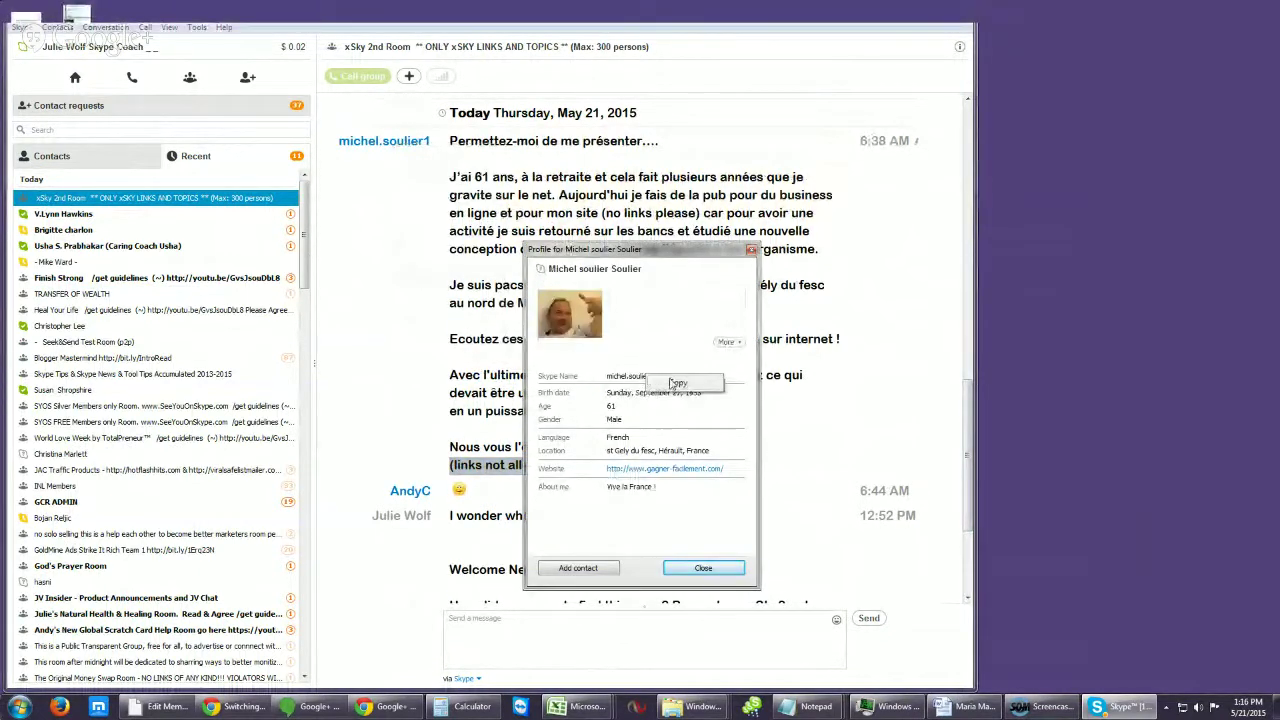
click(678, 384)
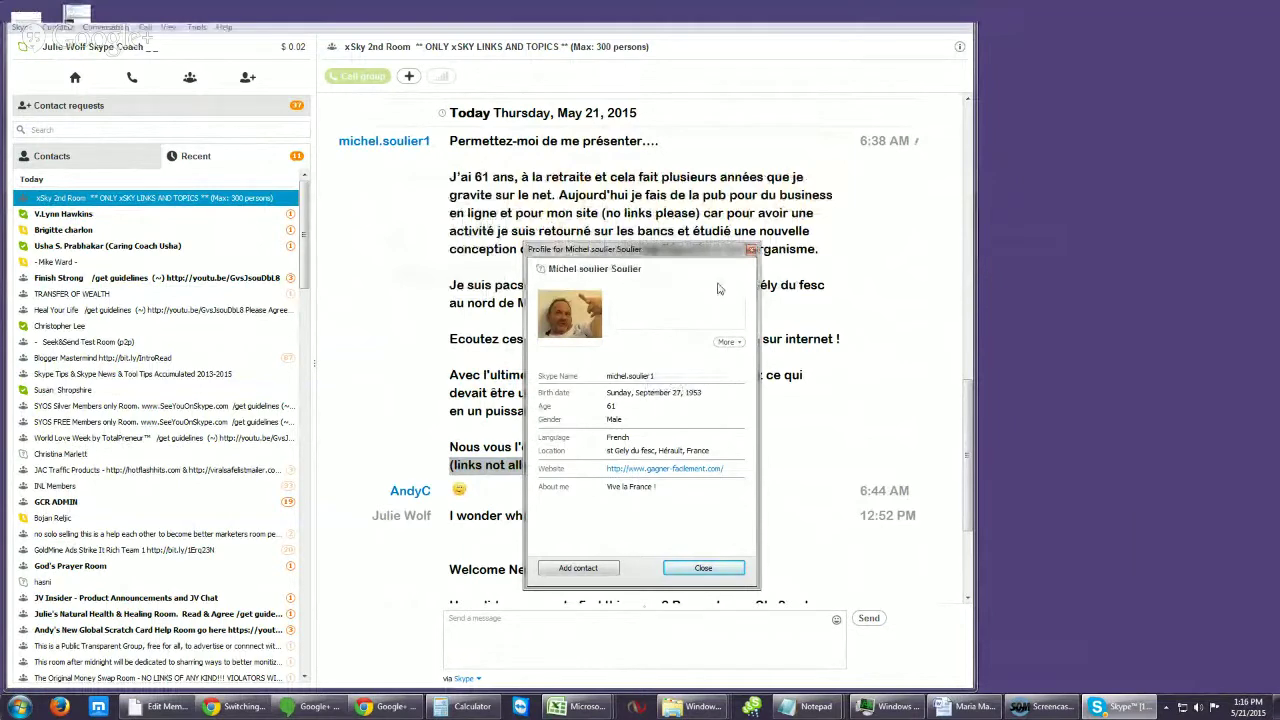
click(751, 249)
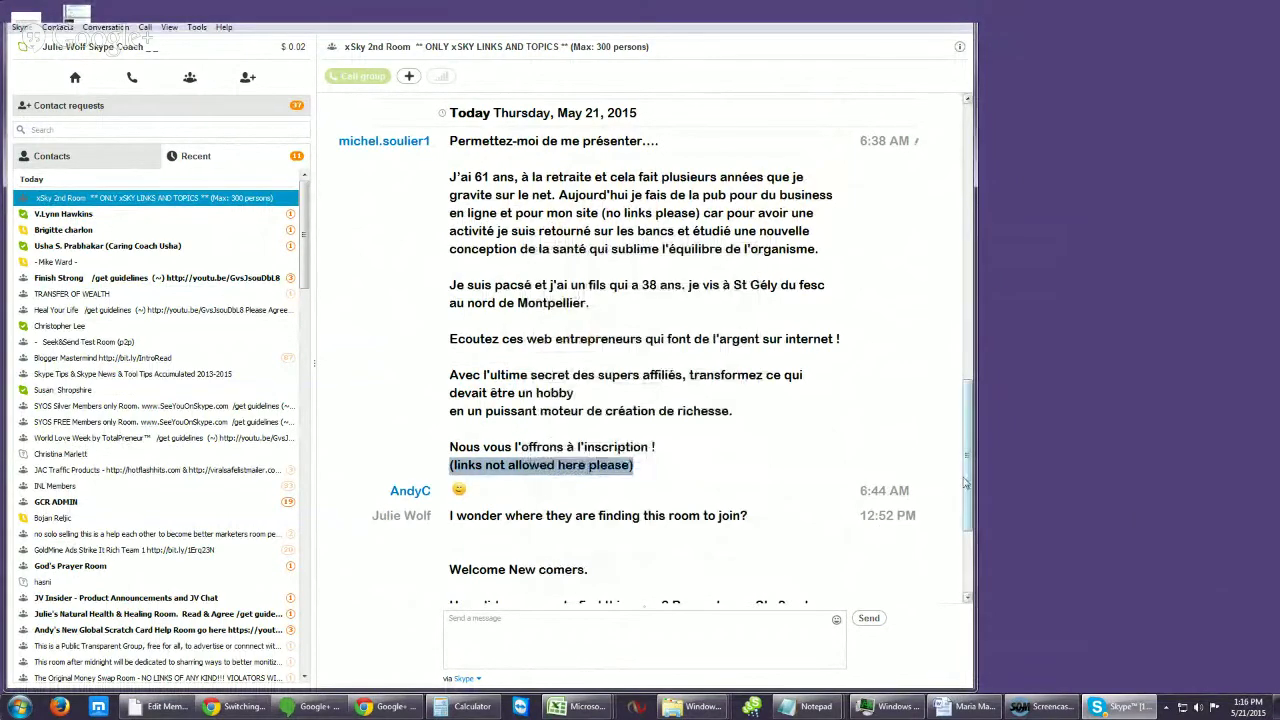
drag(966, 485, 963, 632)
Step: Send /setrole to make the spamming member a listener in the room
click(505, 616)
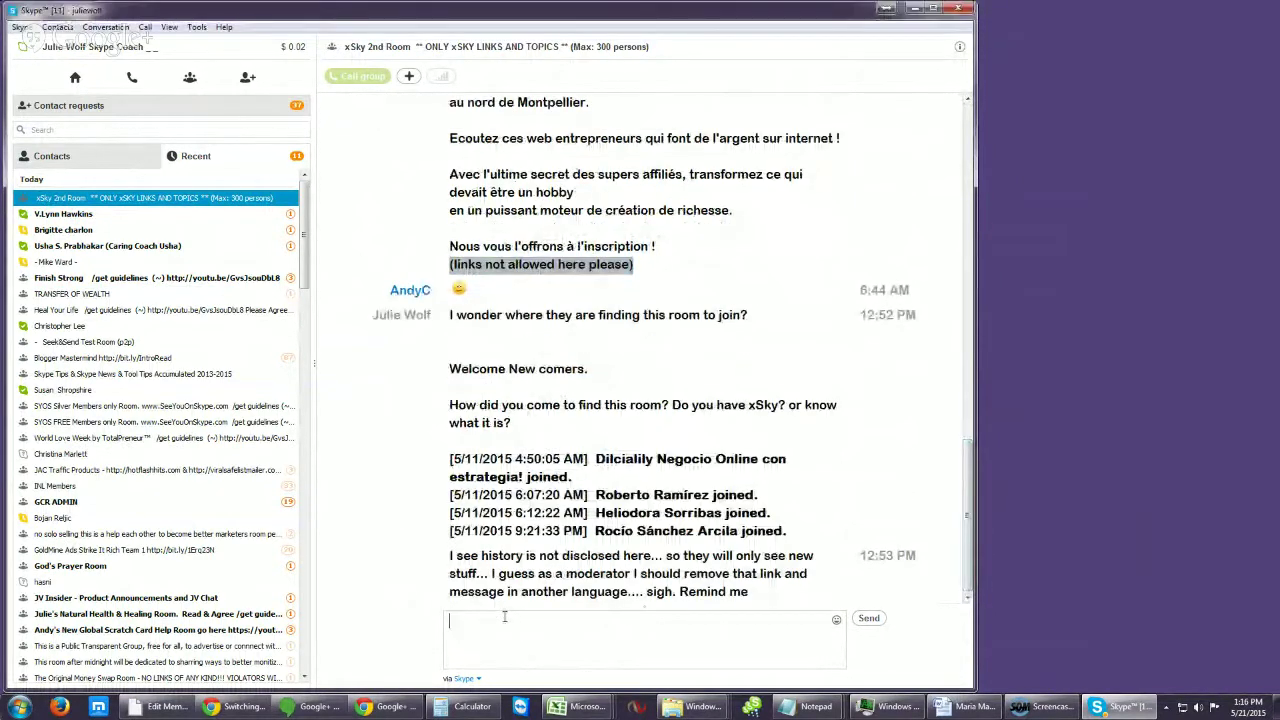
text(/s)
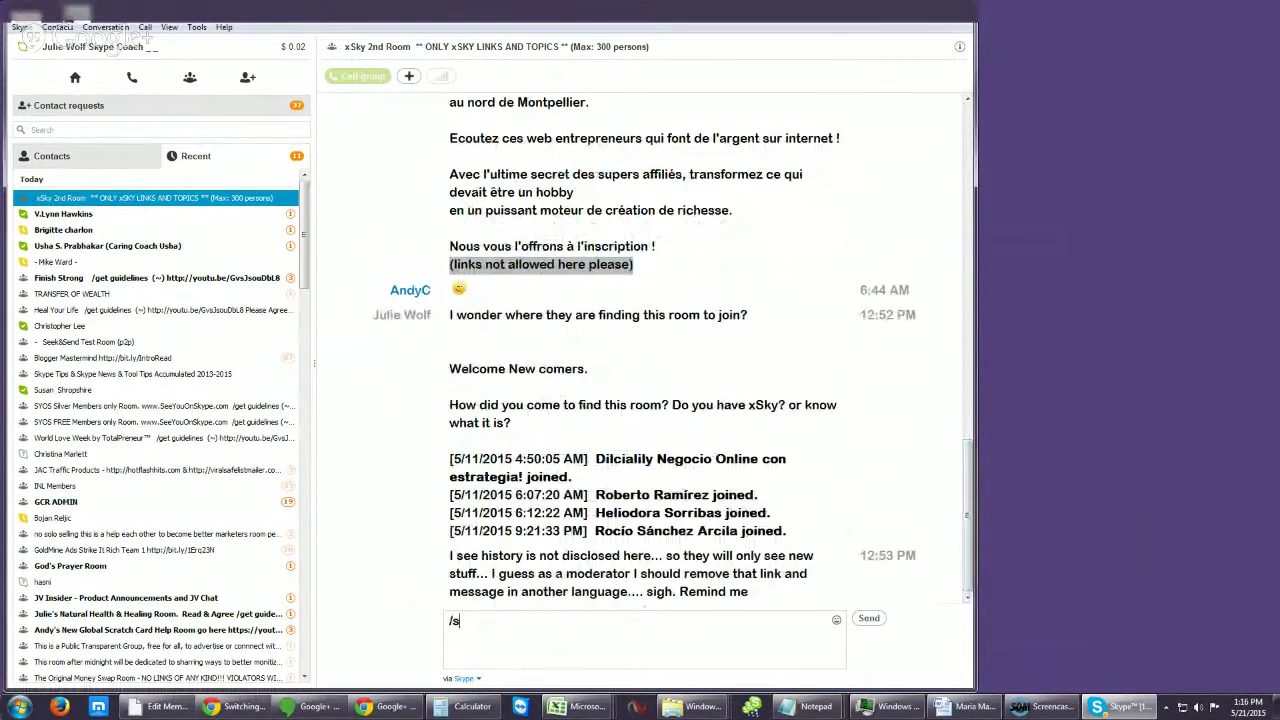
text(etrole)
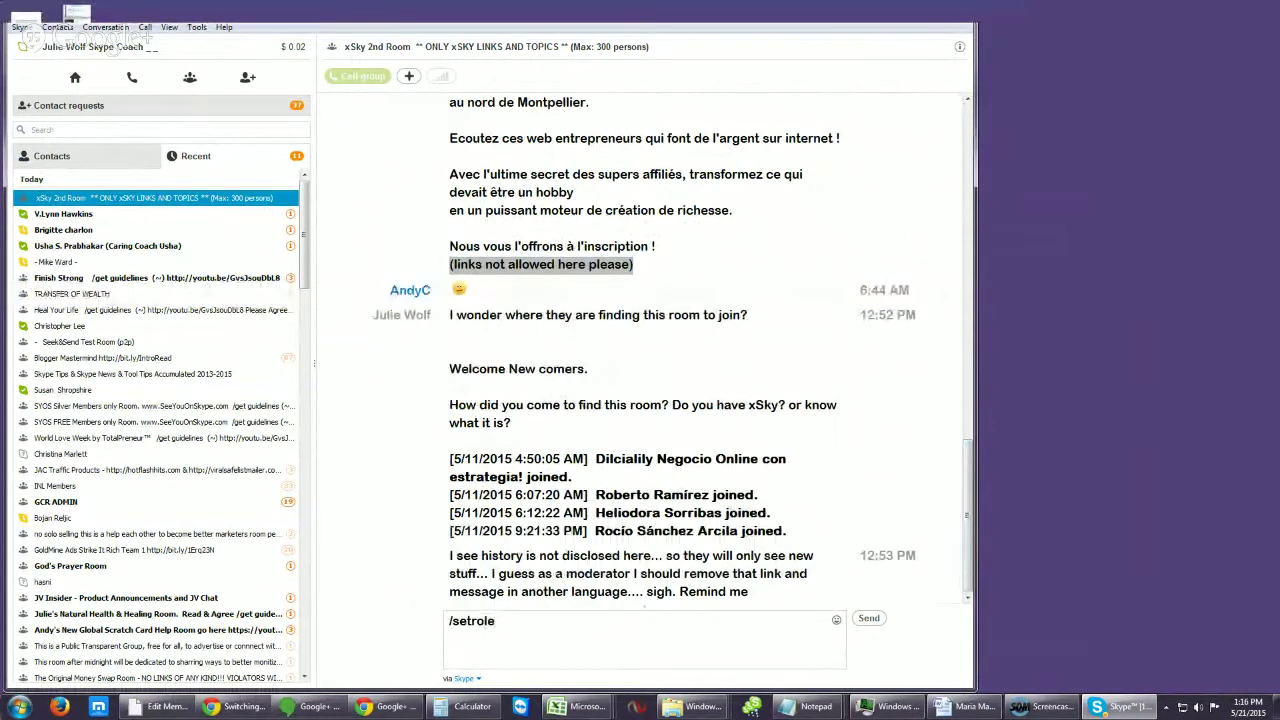
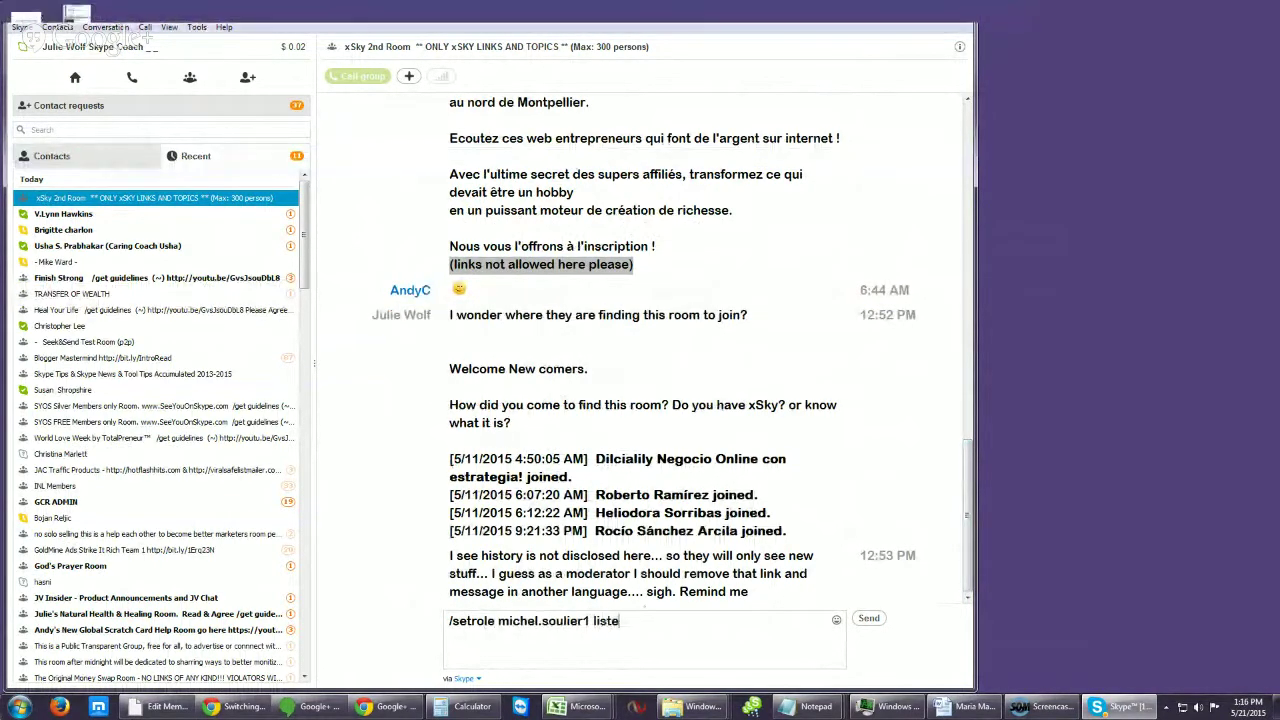
text(ner)
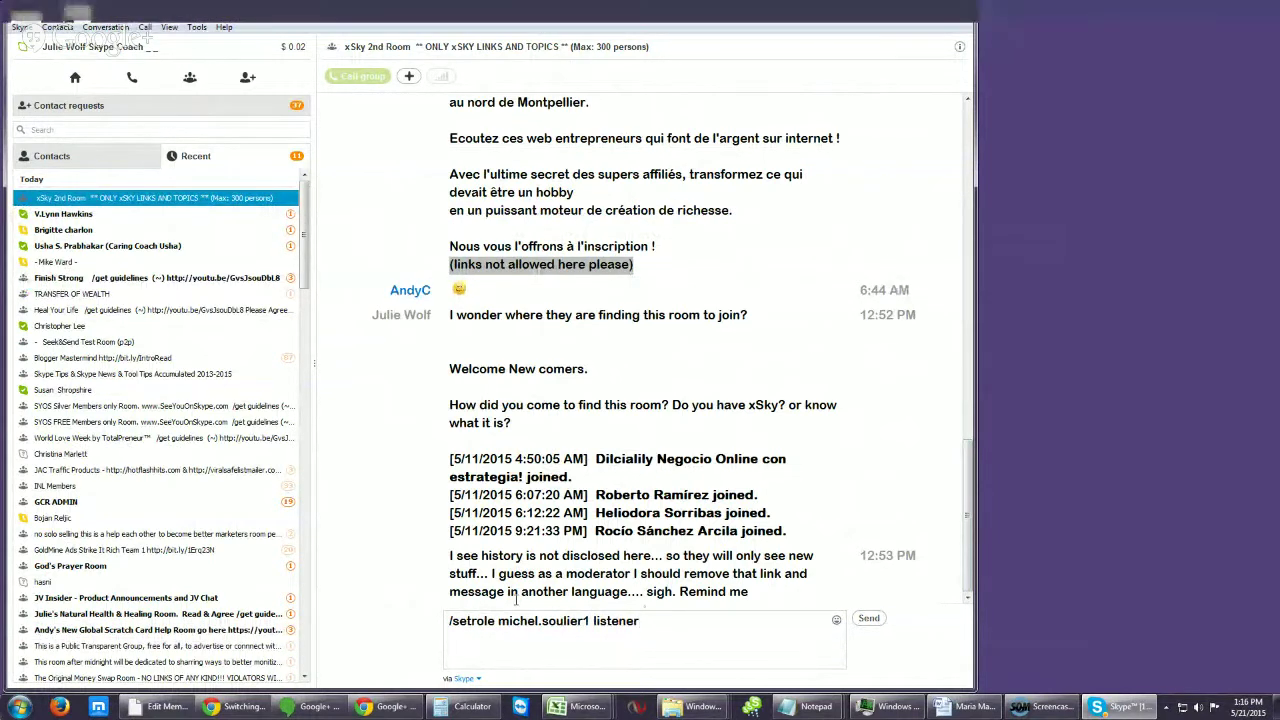
key(Return)
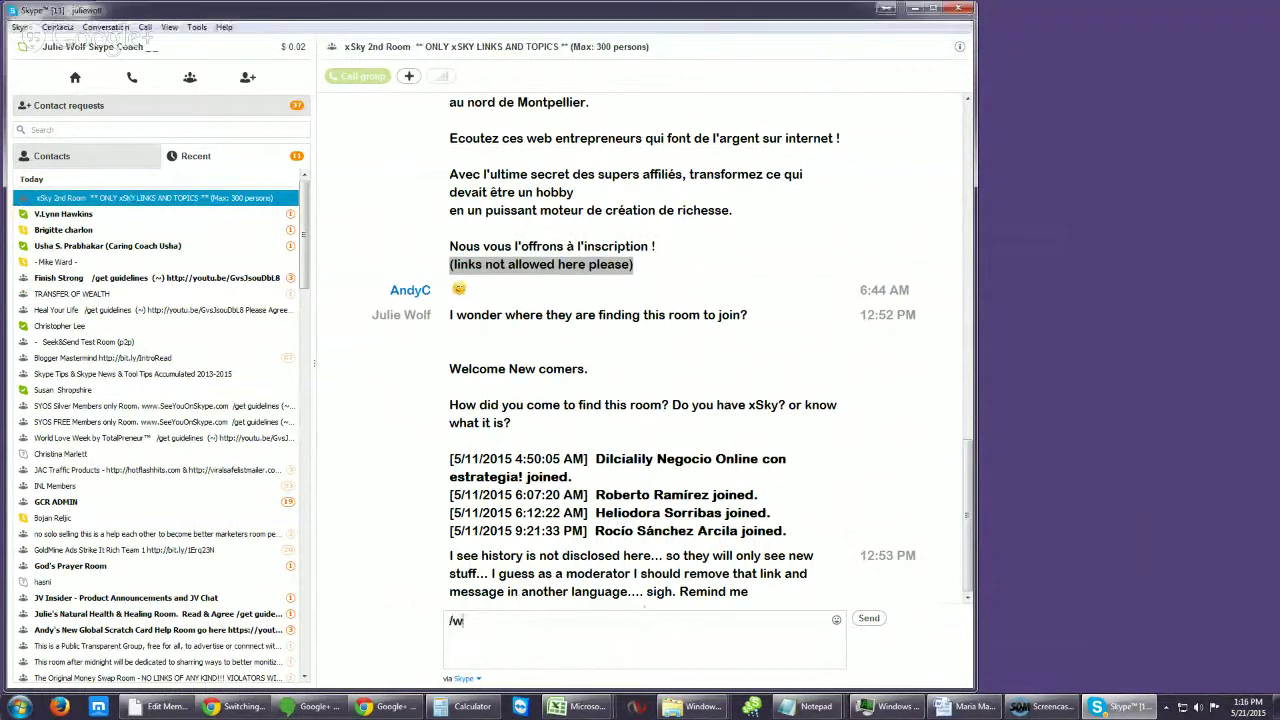
Step: Run /whois on the member and highlight the reply showing their LISTENER role
text(/whois)
key(ctrl+v)
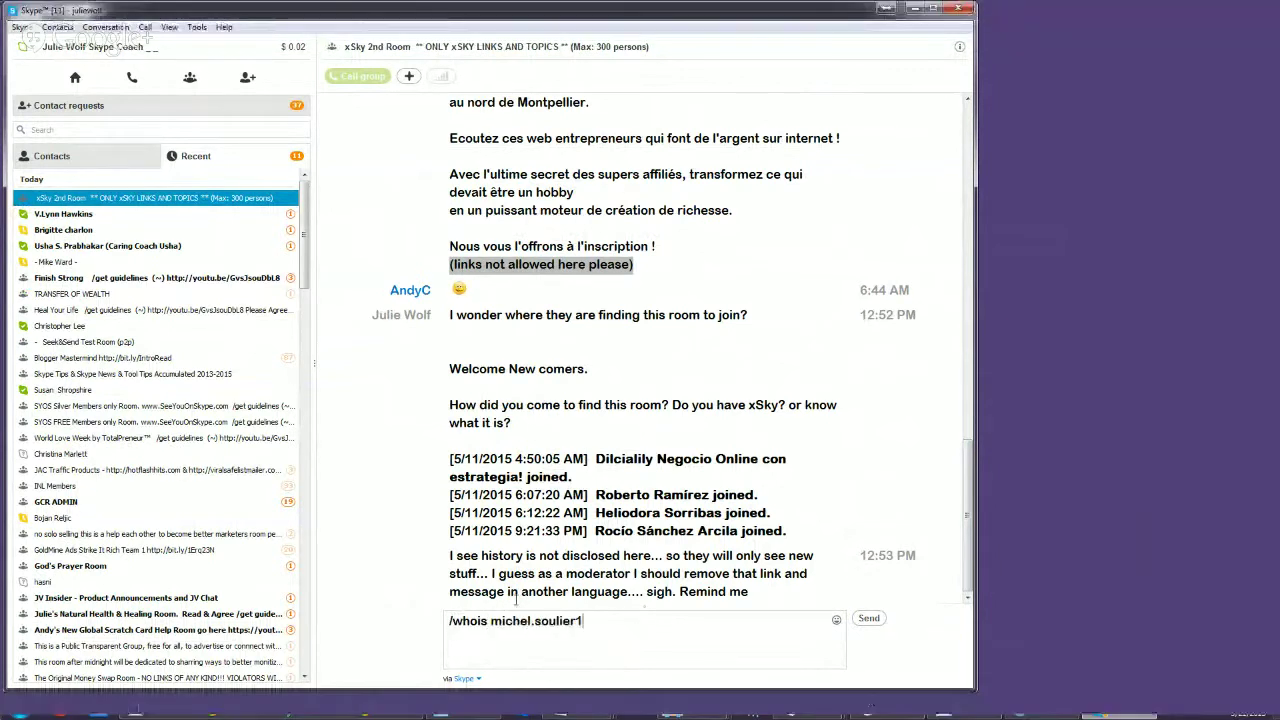
key(Return)
drag(563, 537, 449, 520)
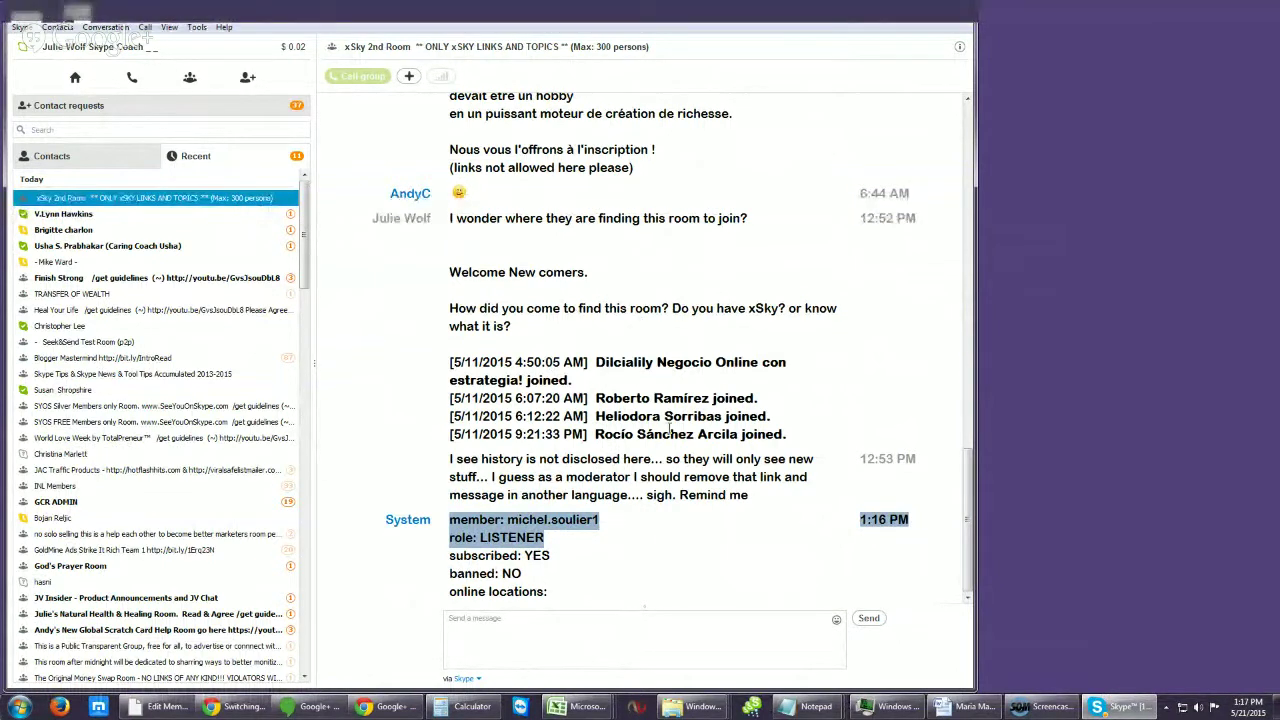
Step: Post a message to the member: they lost chatting rights for spamming and must accept the room rules
click(519, 623)
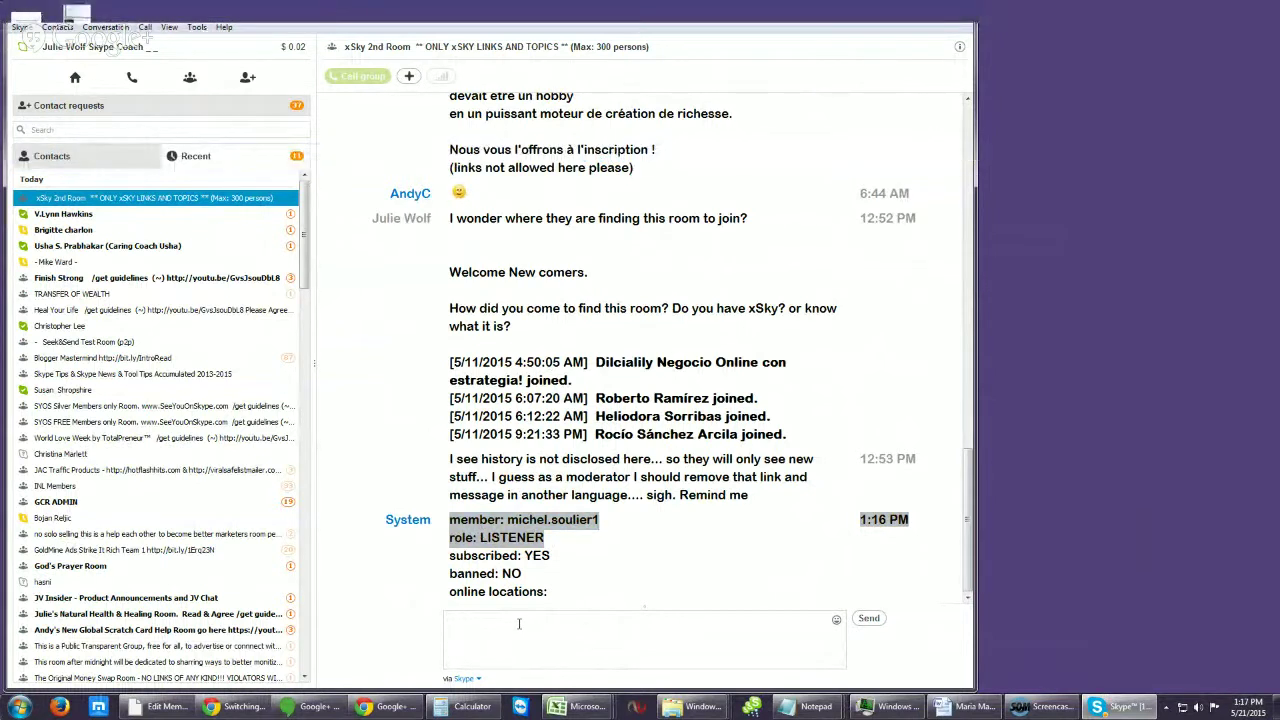
key(ctrl+v)
text(Please)
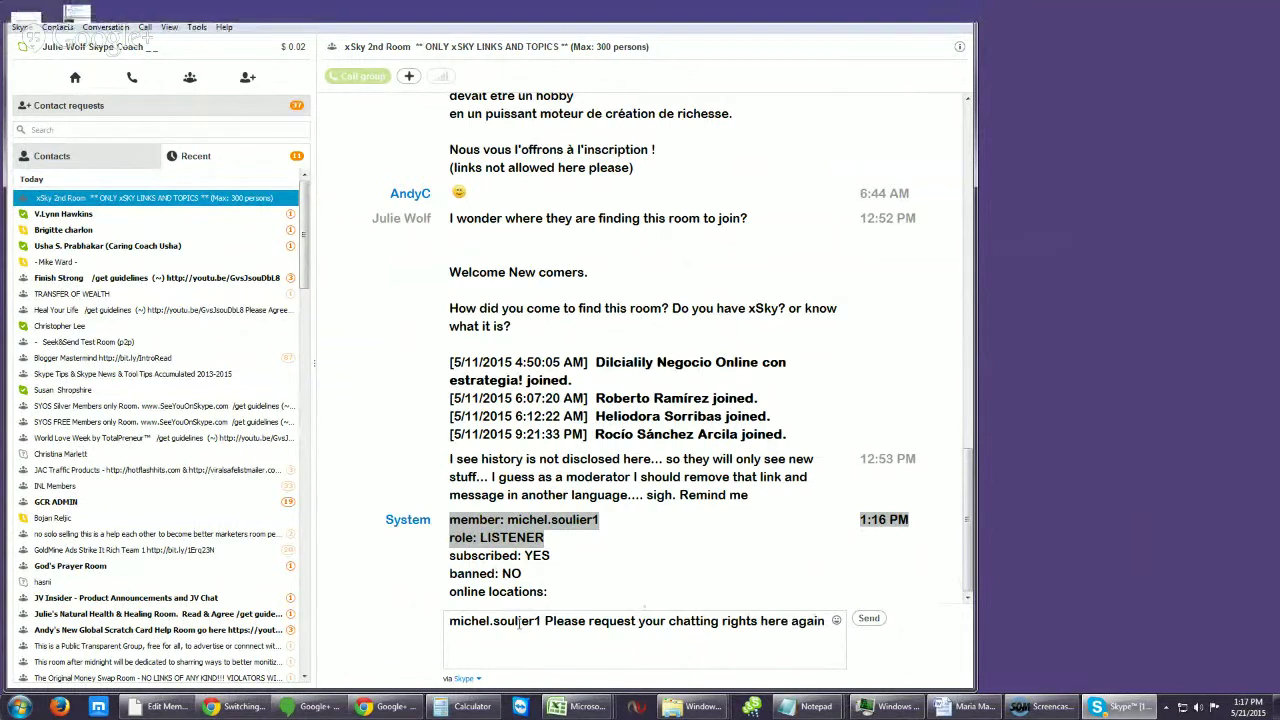
text(... which)
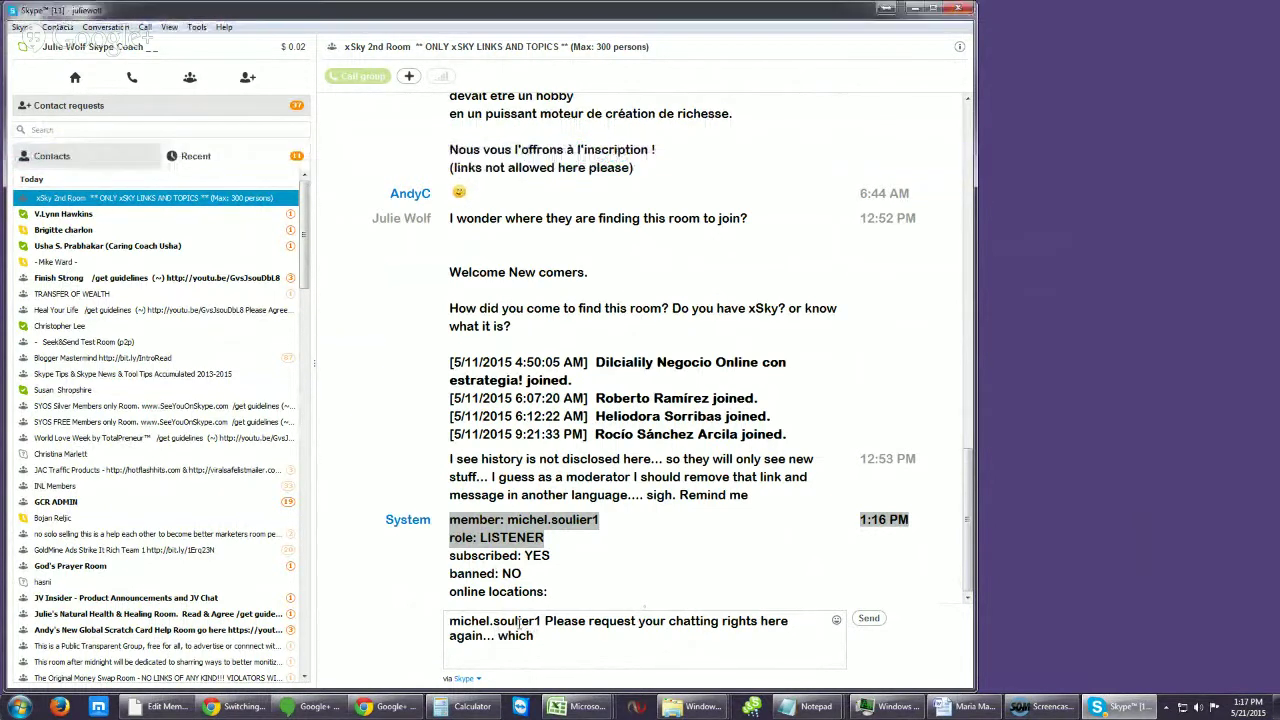
text( you have just lost)
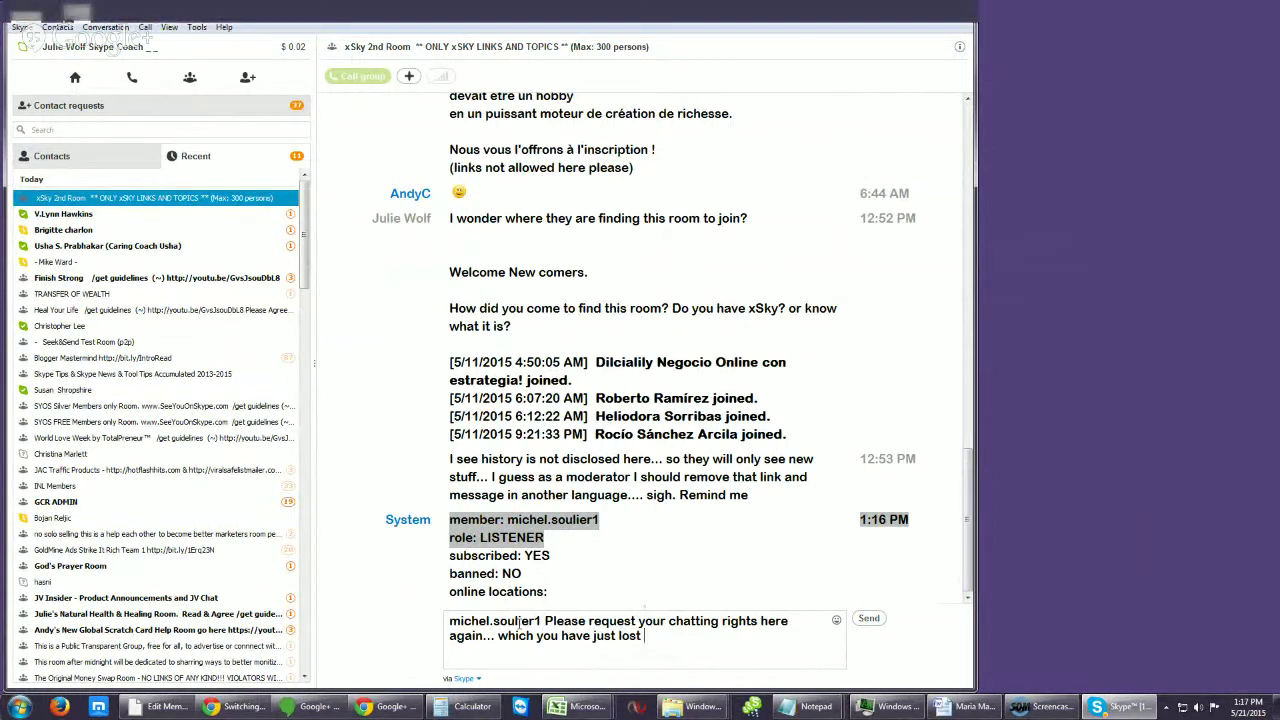
text(by spamming this room... afte you can agree)
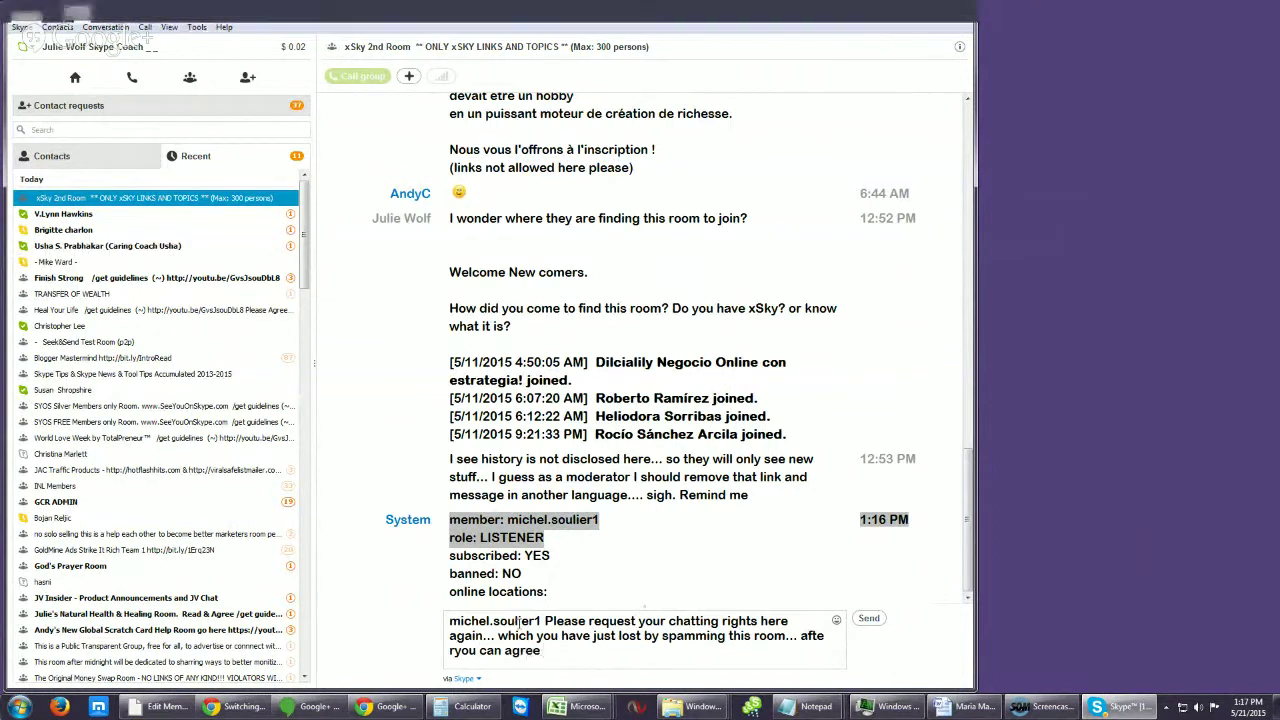
text(th the room rules. pm me)
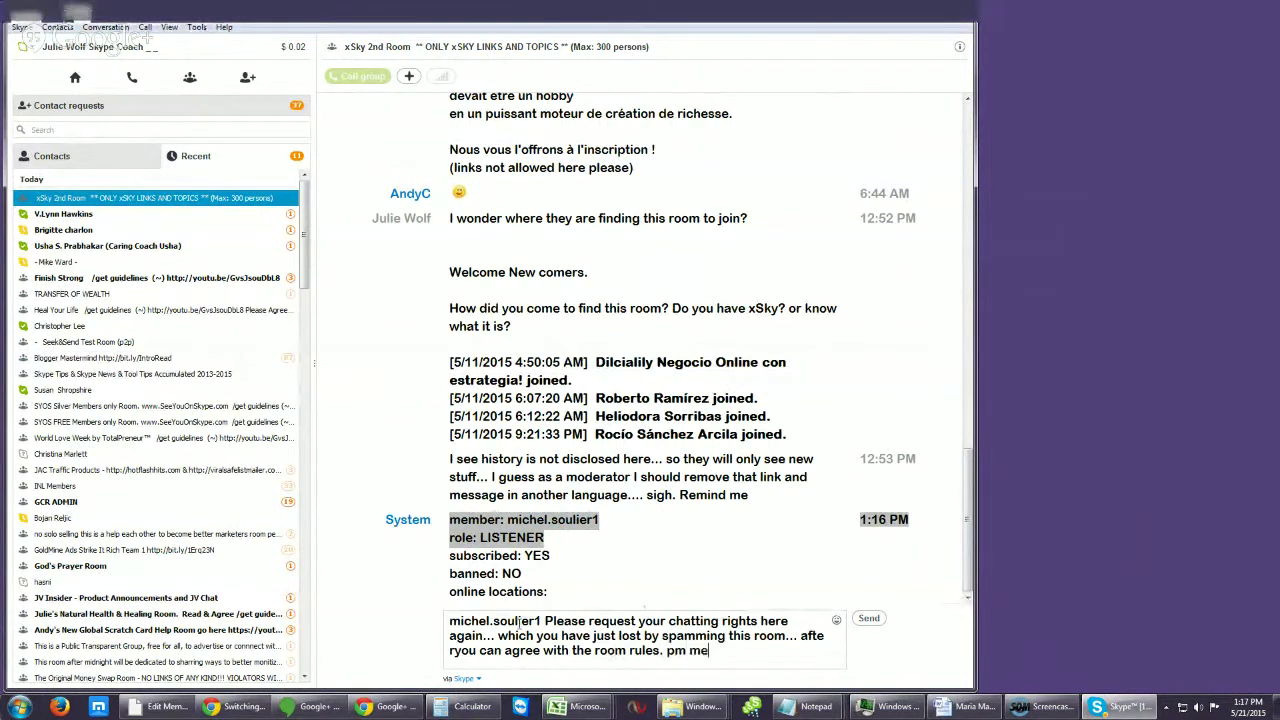
key(Return)
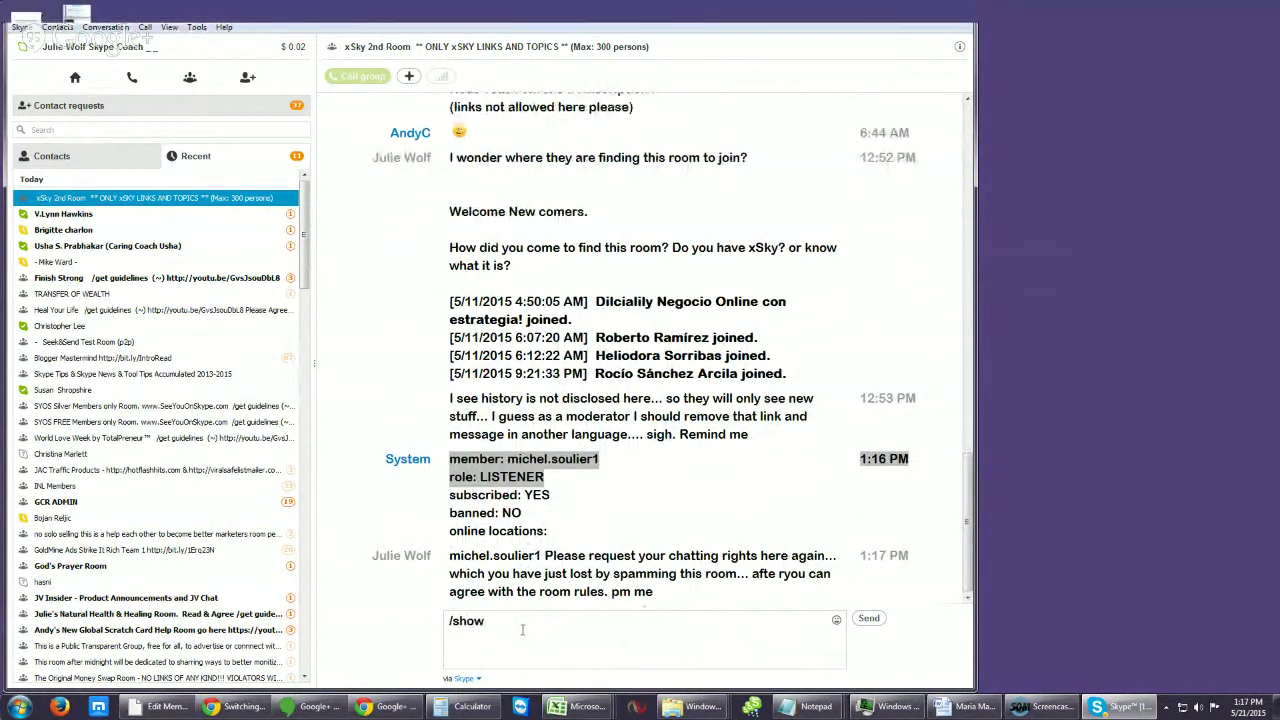
Step: Clear the unfinished command, scroll up and bring up the context menu on the spammer's message
key(BackSpace)
key(BackSpace)
key(BackSpace)
key(BackSpace)
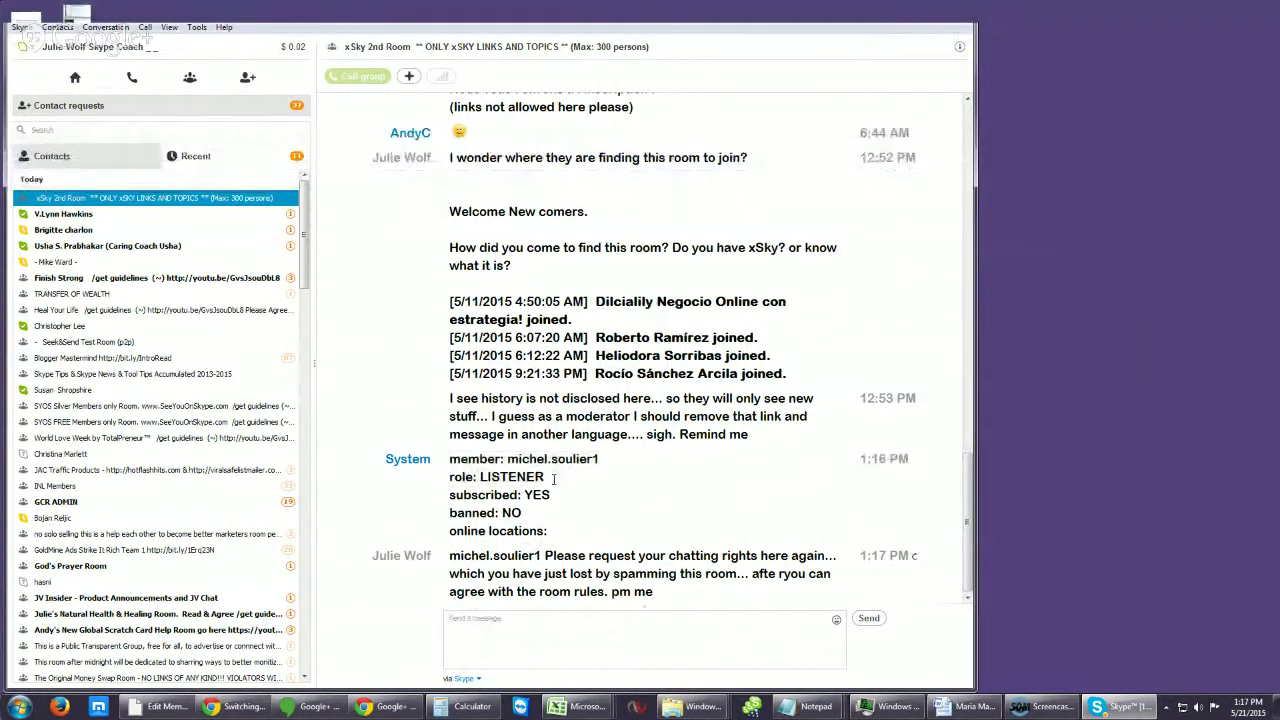
drag(556, 478, 447, 466)
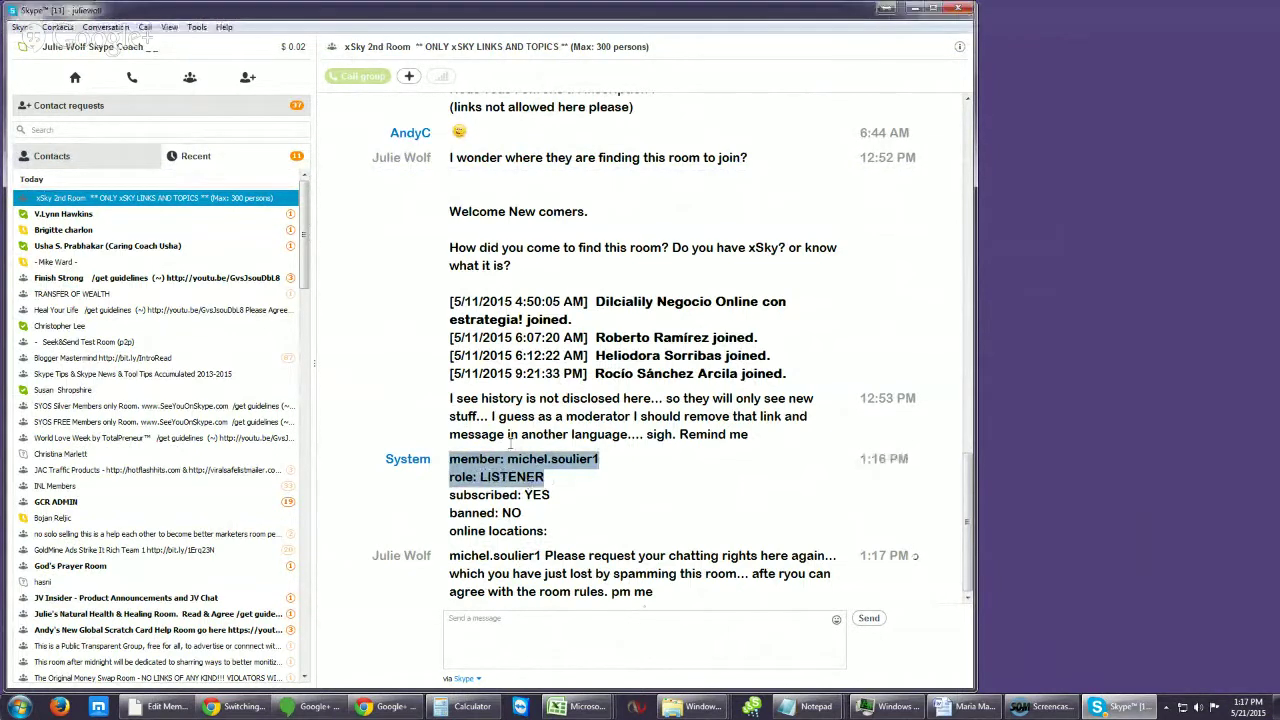
drag(972, 533, 954, 421)
right_click(572, 275)
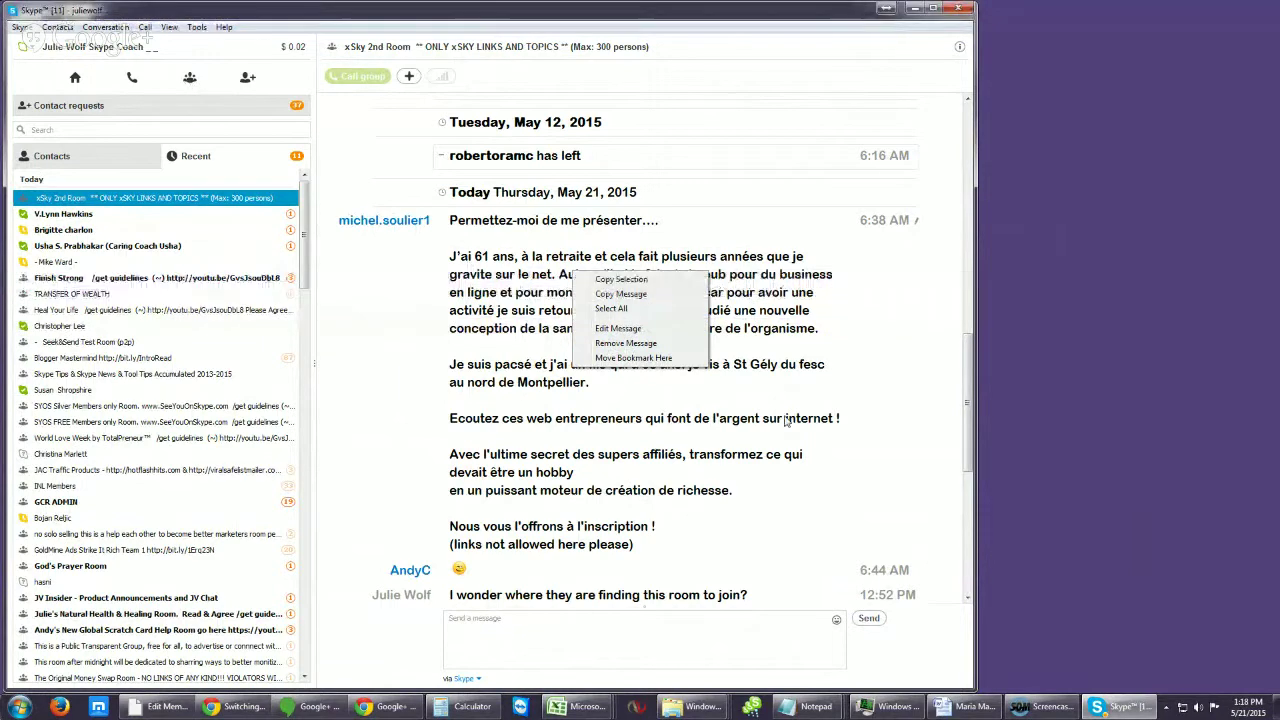
Step: Dismiss the message menu and expand the room header to show its participant list
click(495, 48)
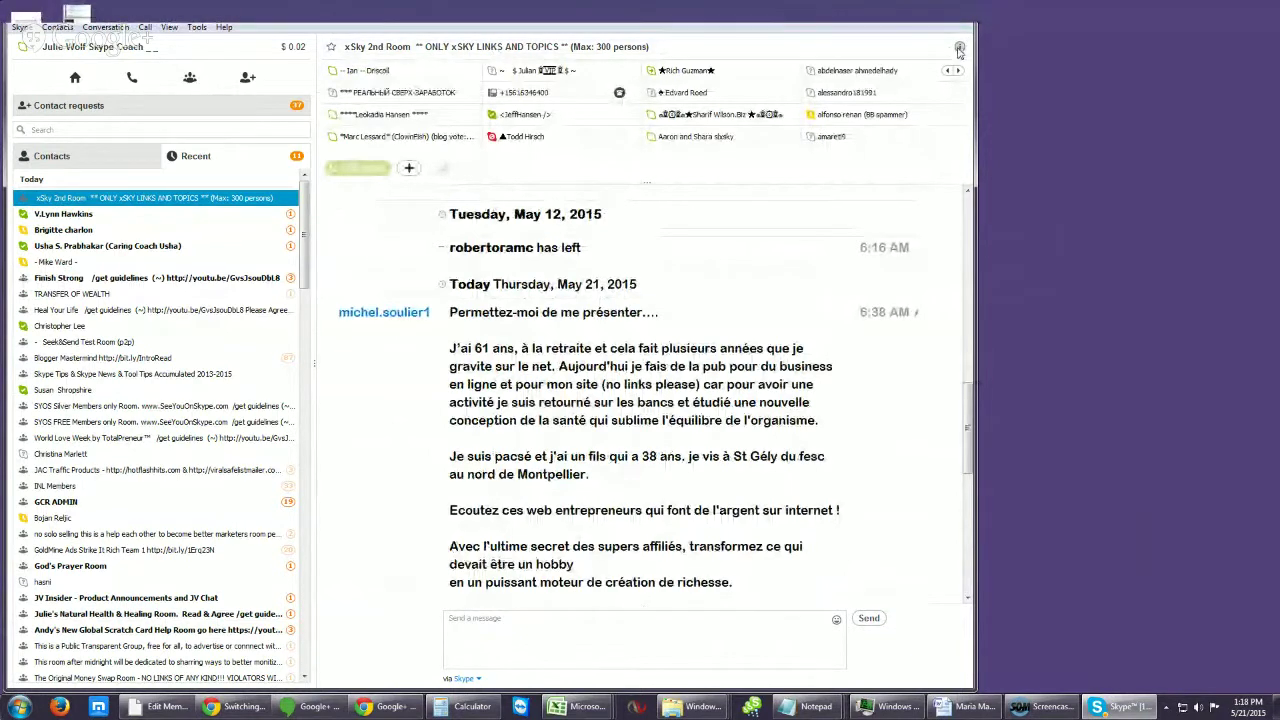
Step: Insert 'No Links !' before 'ONLY xSKY LINKS AND TOPICS' in the room topic and save it
click(959, 50)
click(516, 76)
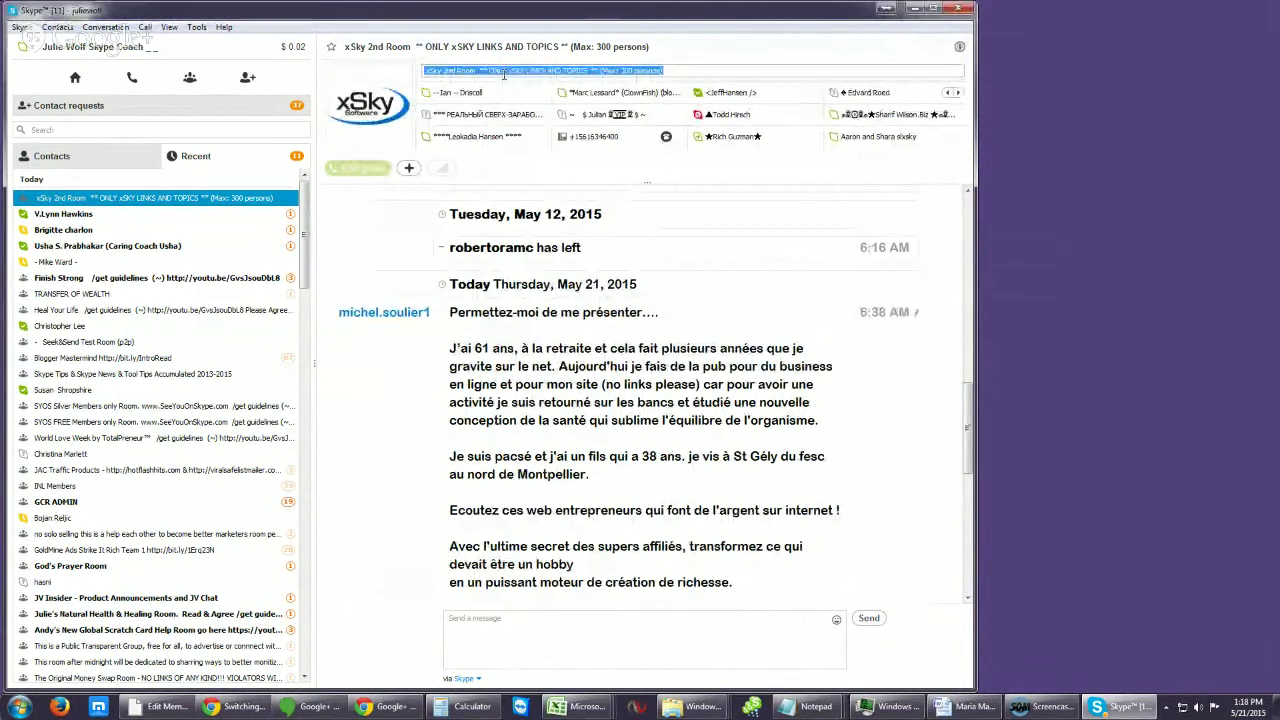
click(489, 71)
text(No Links)
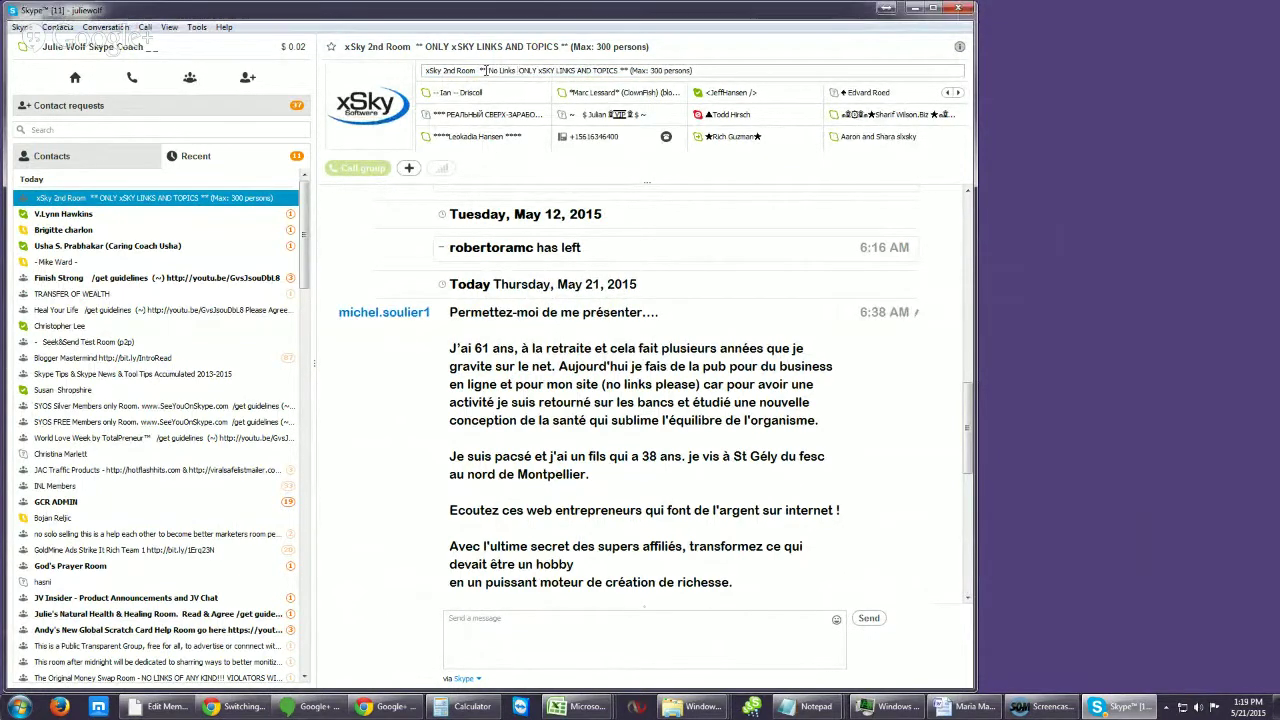
text( !)
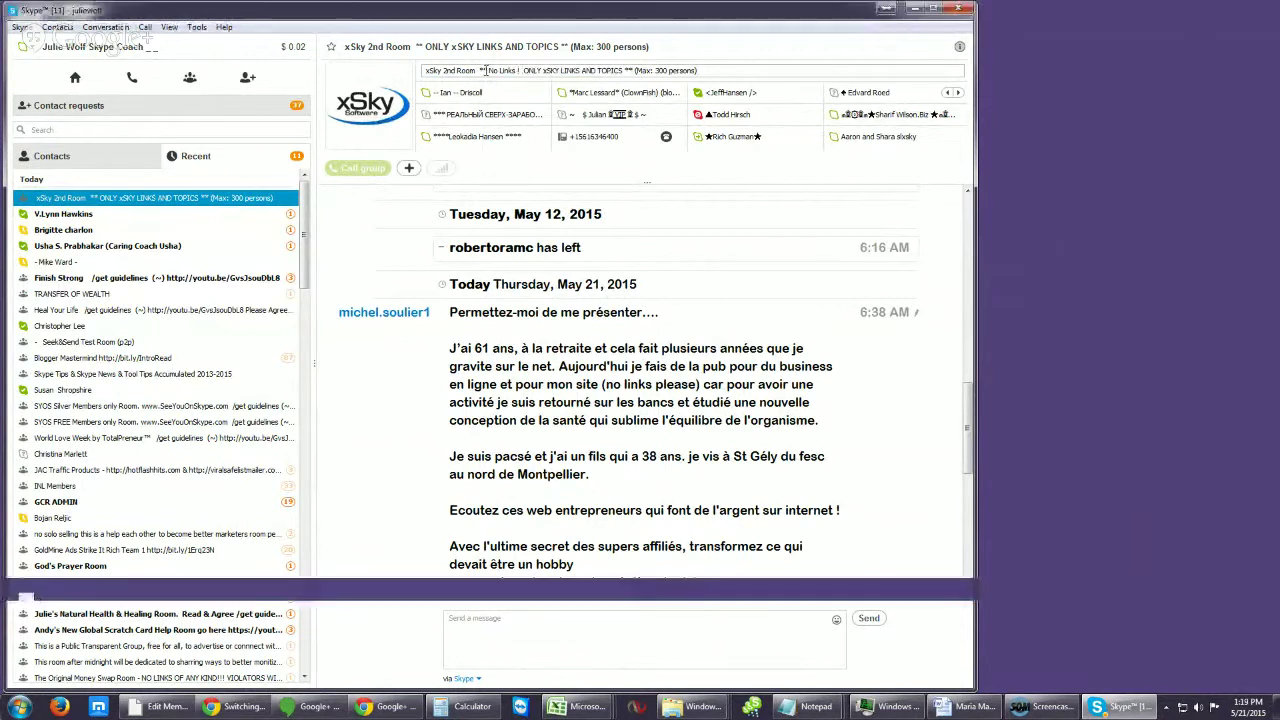
key(Return)
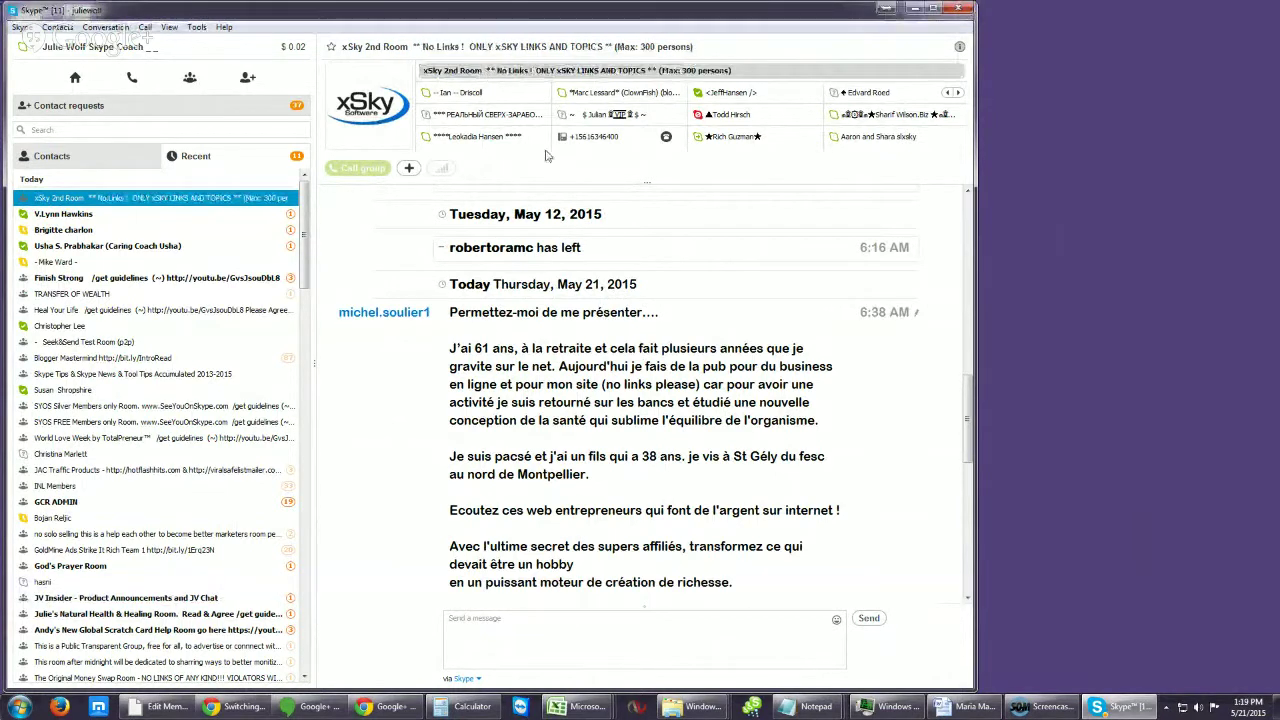
drag(968, 449, 968, 588)
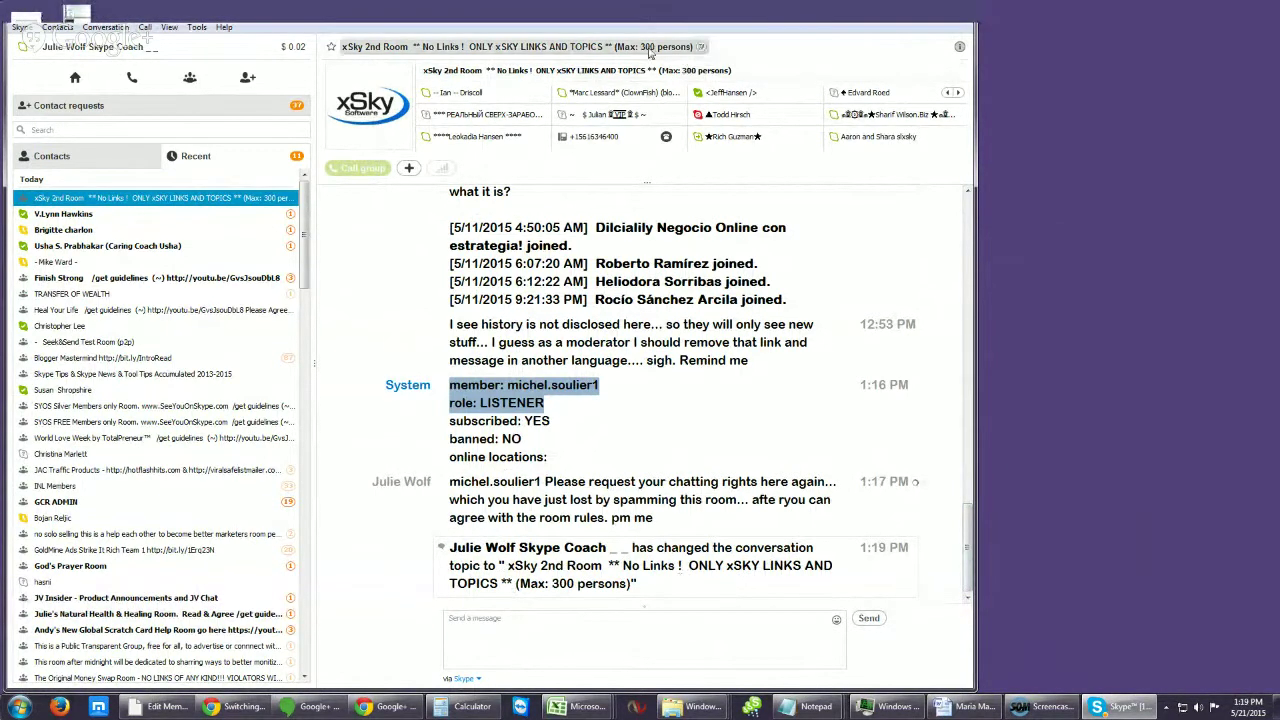
Step: Drag the contact-list splitter left so the xSky 2nd Room chat gets more width
click(744, 73)
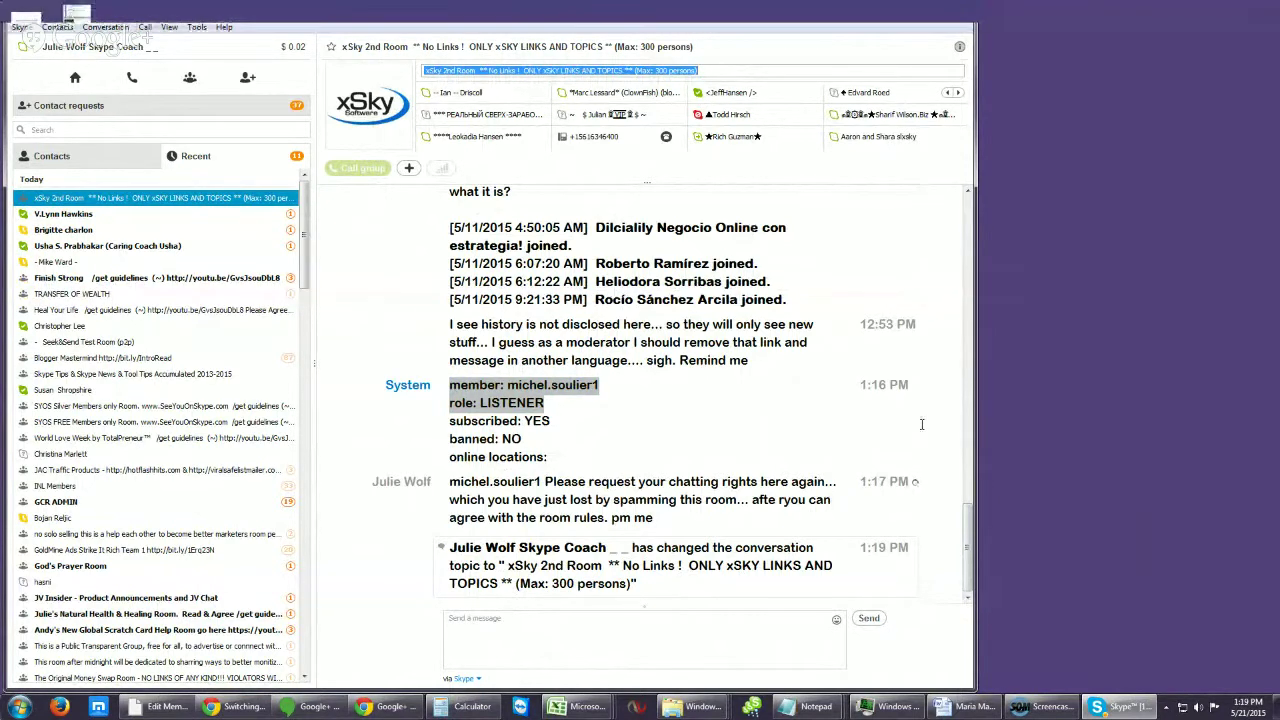
mouse_move(967, 537)
mouse_down()
mouse_move(967, 520)
mouse_move(970, 548)
mouse_up()
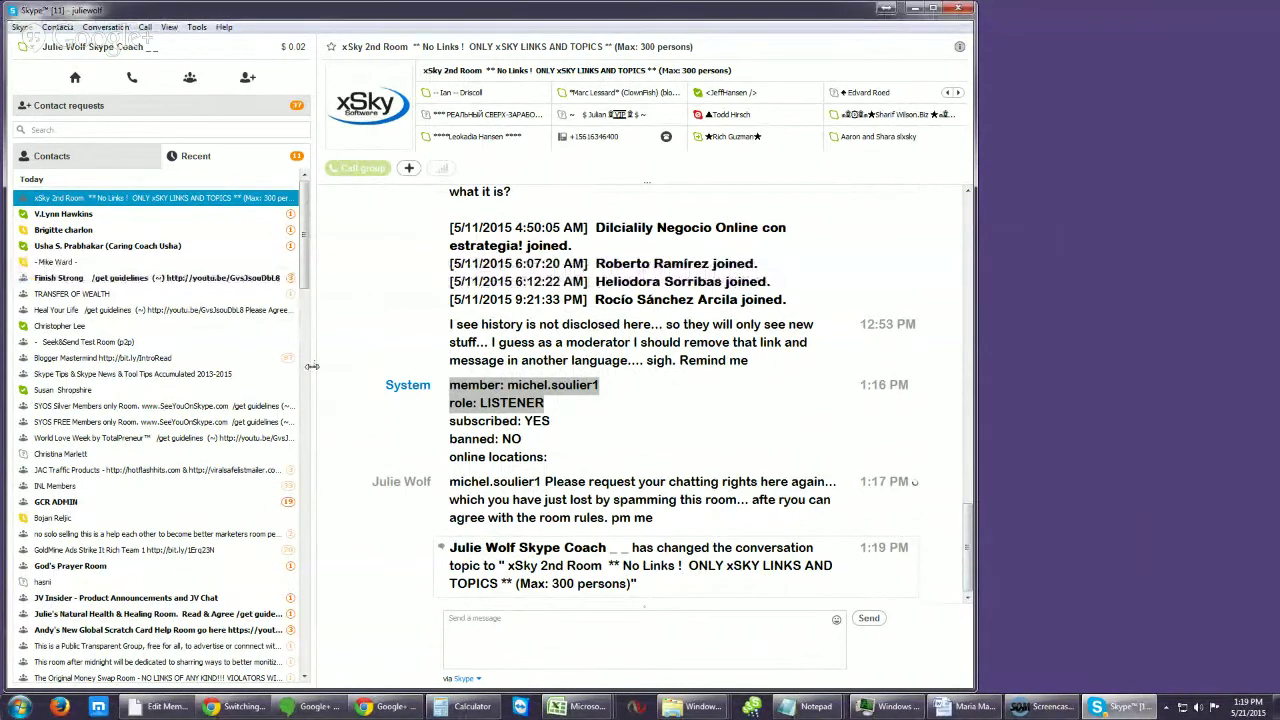
drag(312, 366, 150, 382)
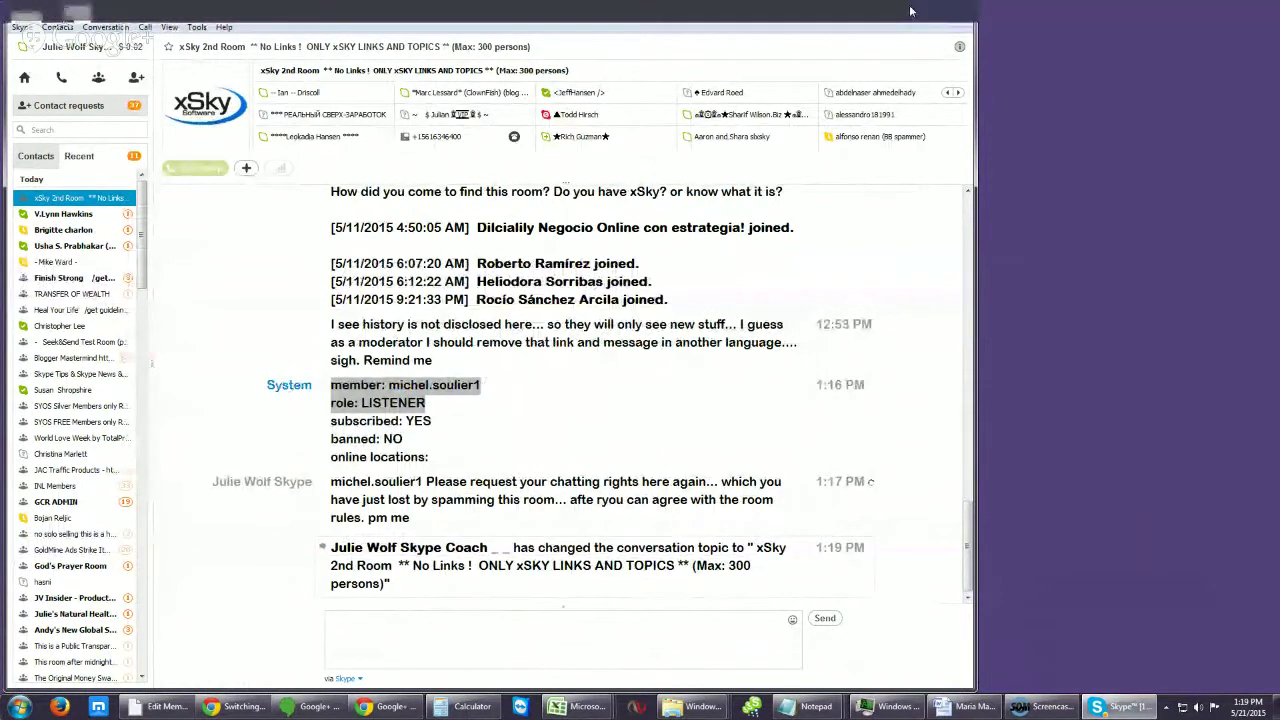
Step: Minimize Skype, place an M_Skype7.2 shortcut beside M_Skype 6.2.0, and launch it
click(910, 12)
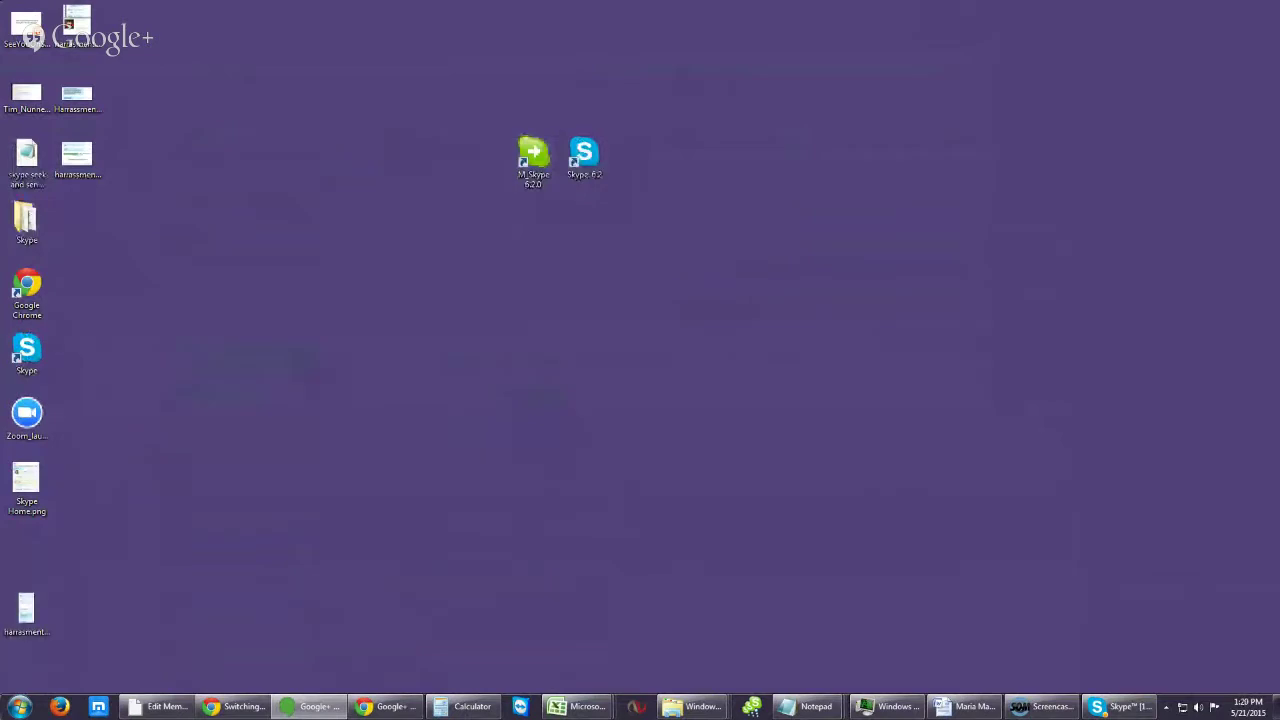
drag(30, 145, 433, 165)
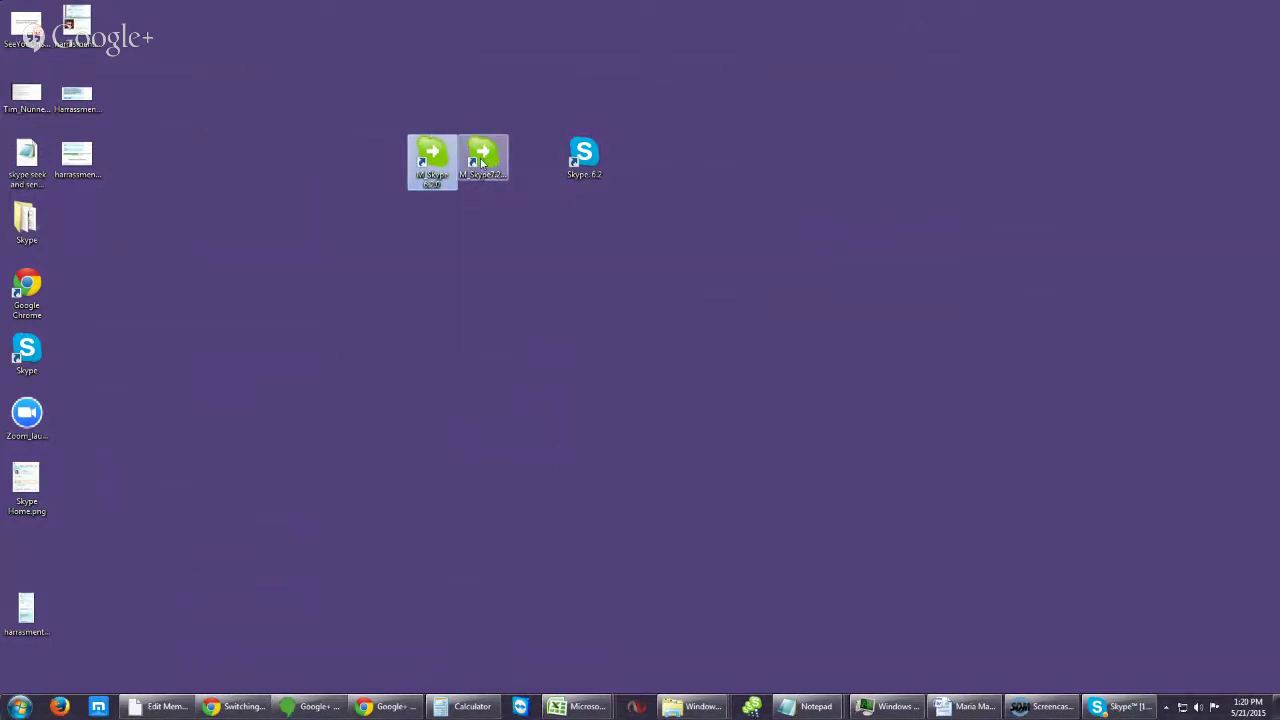
click(481, 163)
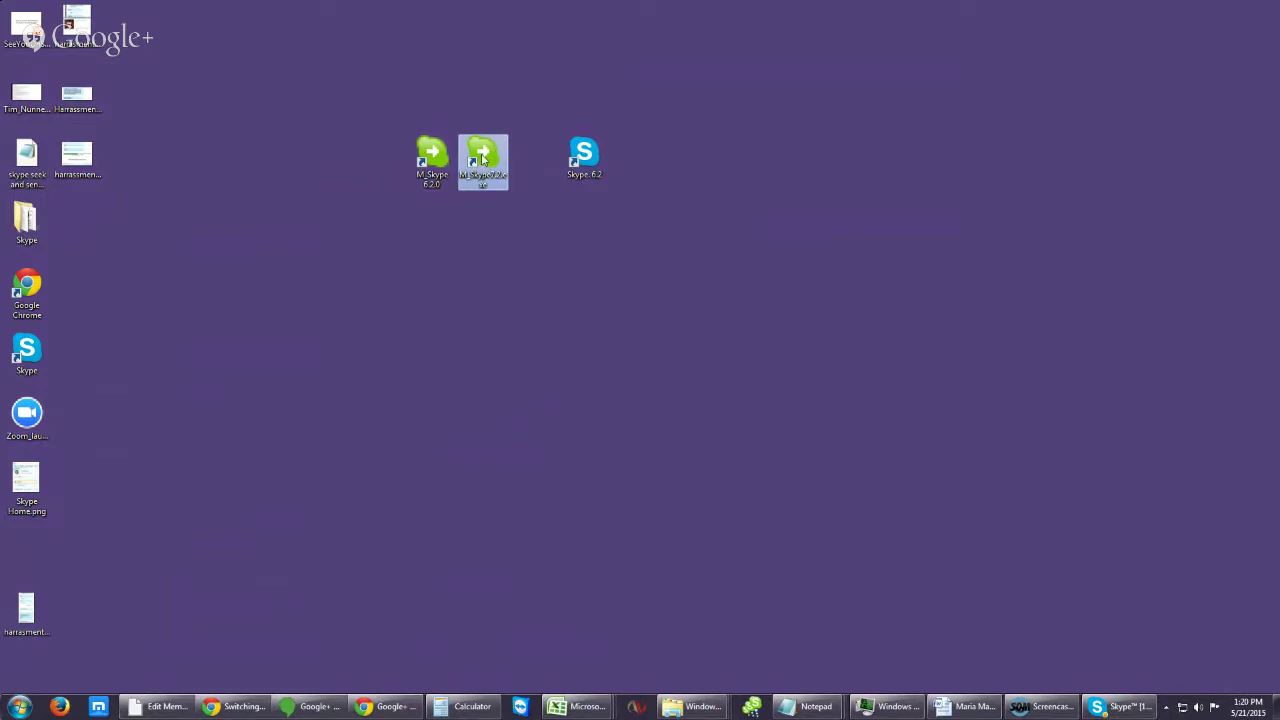
double_click(482, 160)
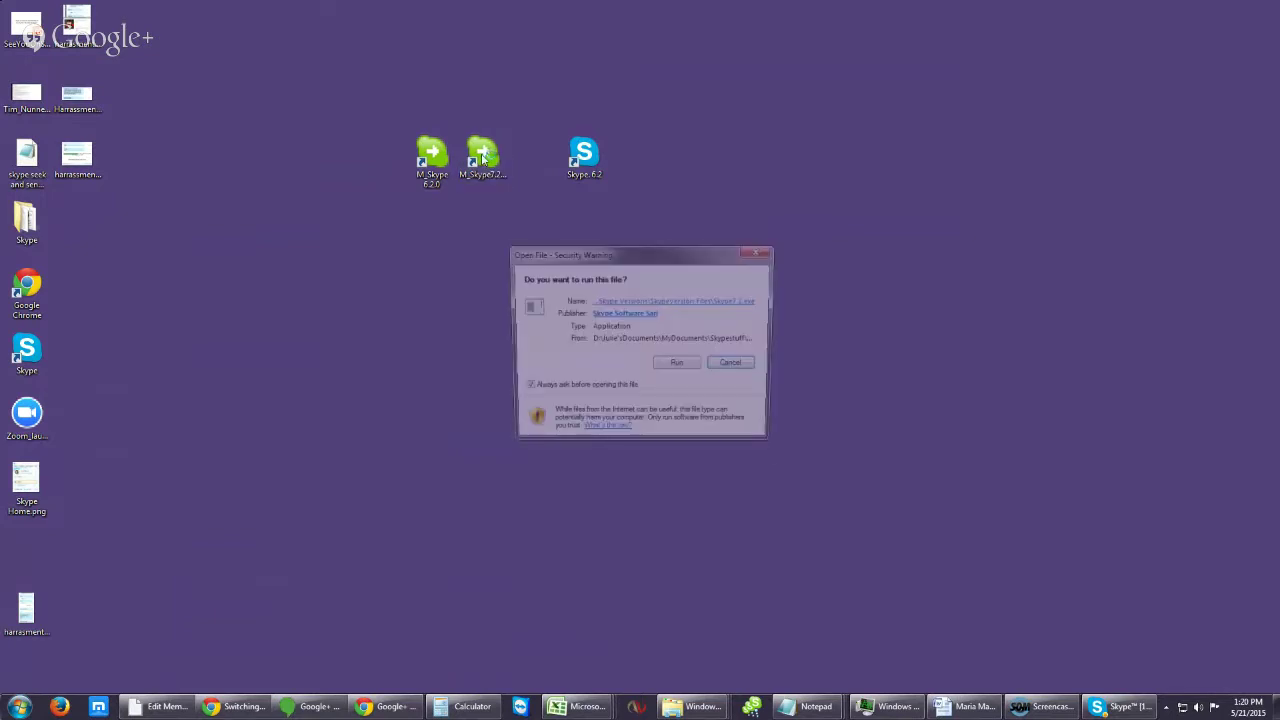
Step: Allow the Skype 7.2 copy to run, choose another saved account name, then close its sign-in window
click(679, 366)
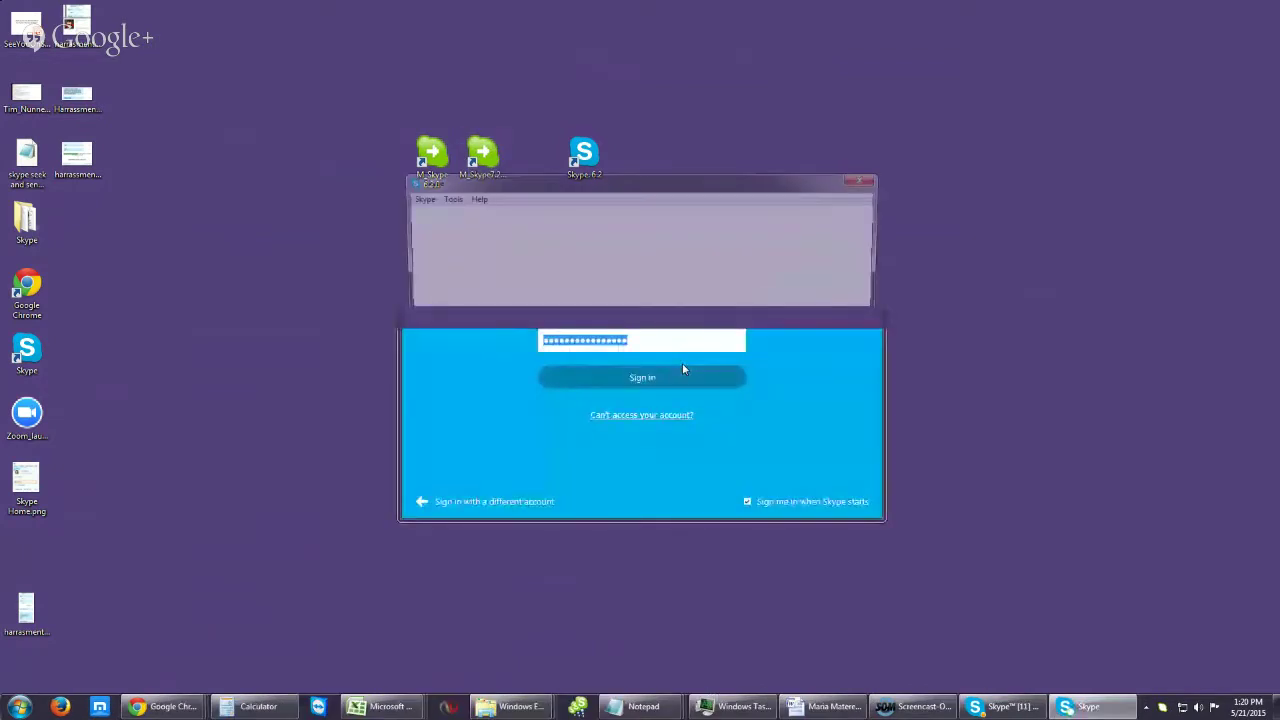
click(733, 305)
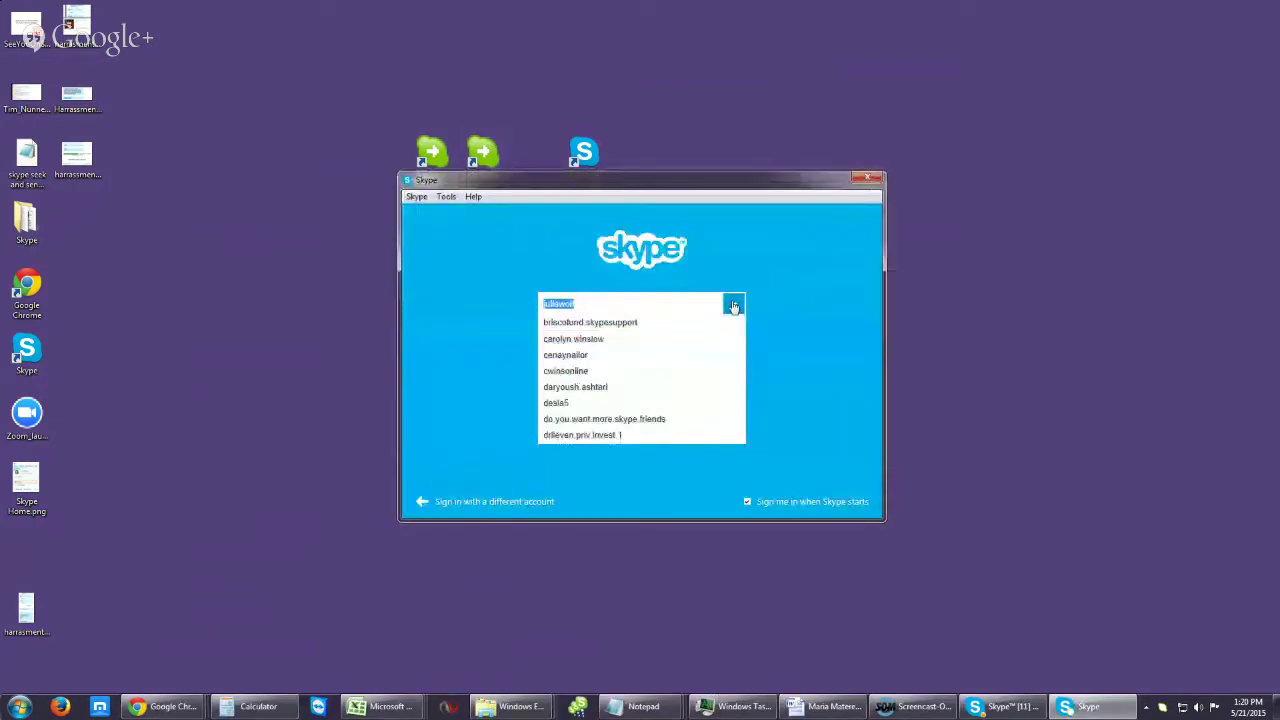
click(579, 304)
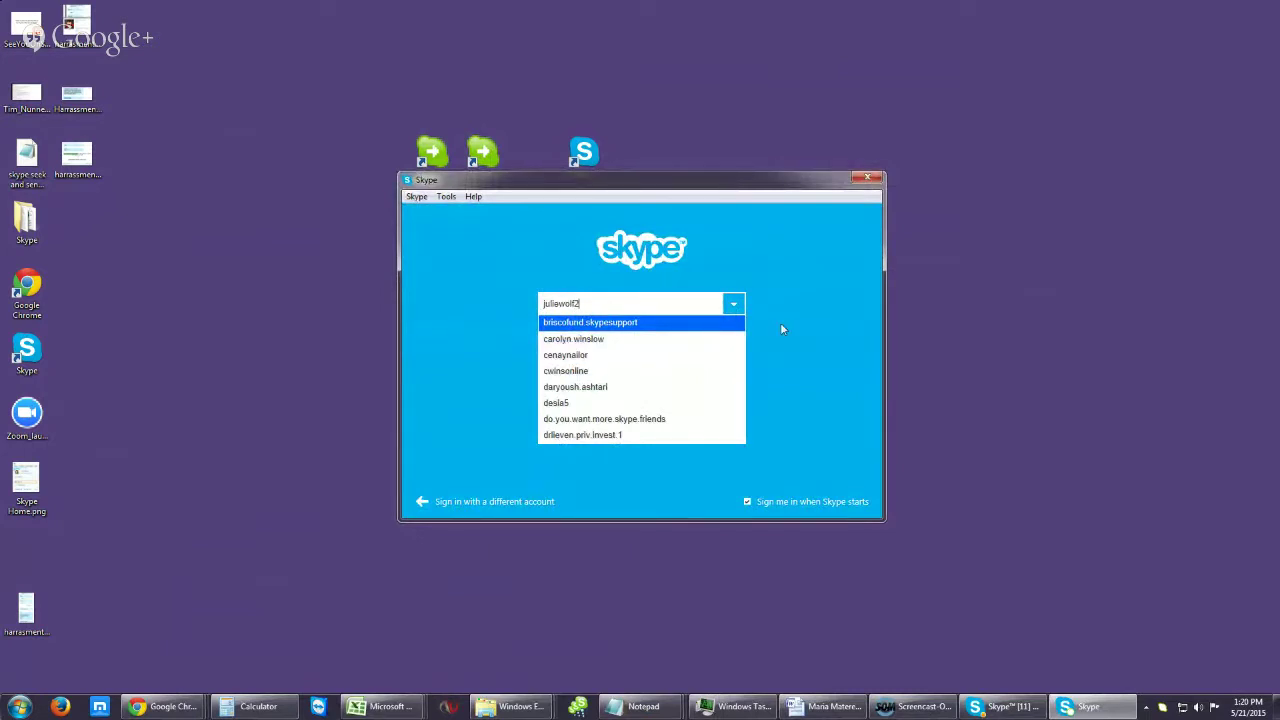
key(Tab)
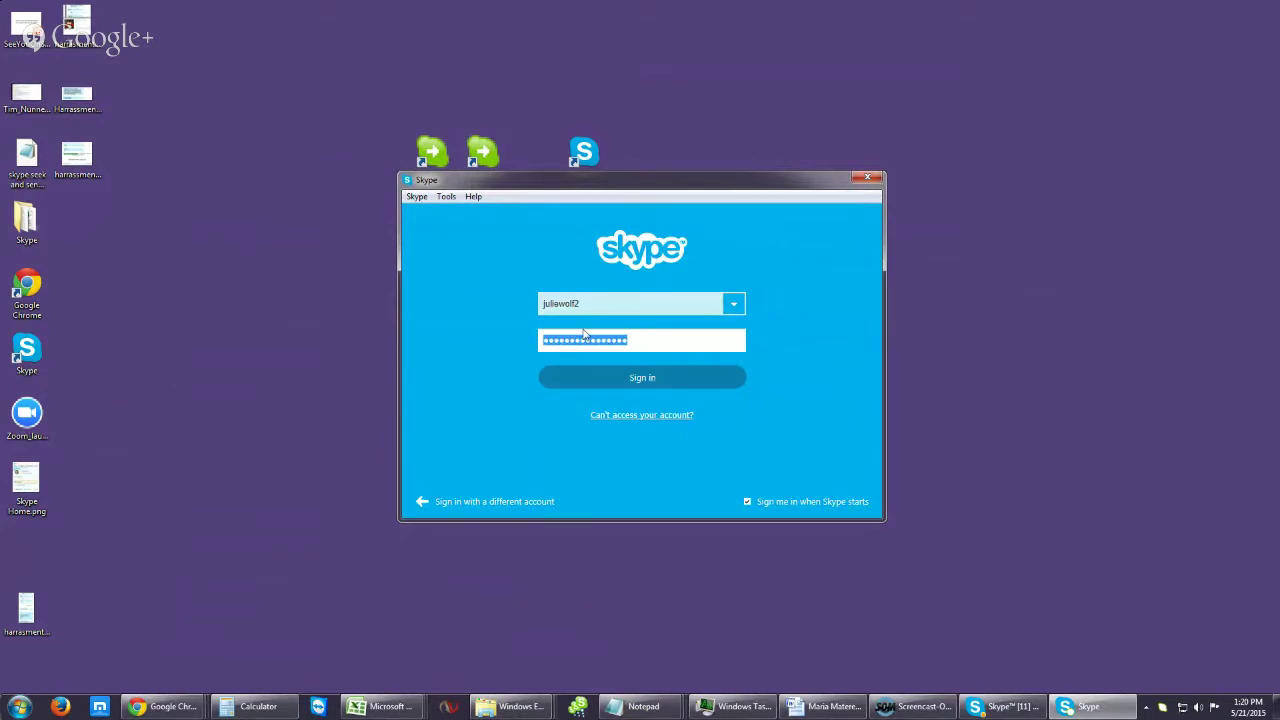
click(867, 178)
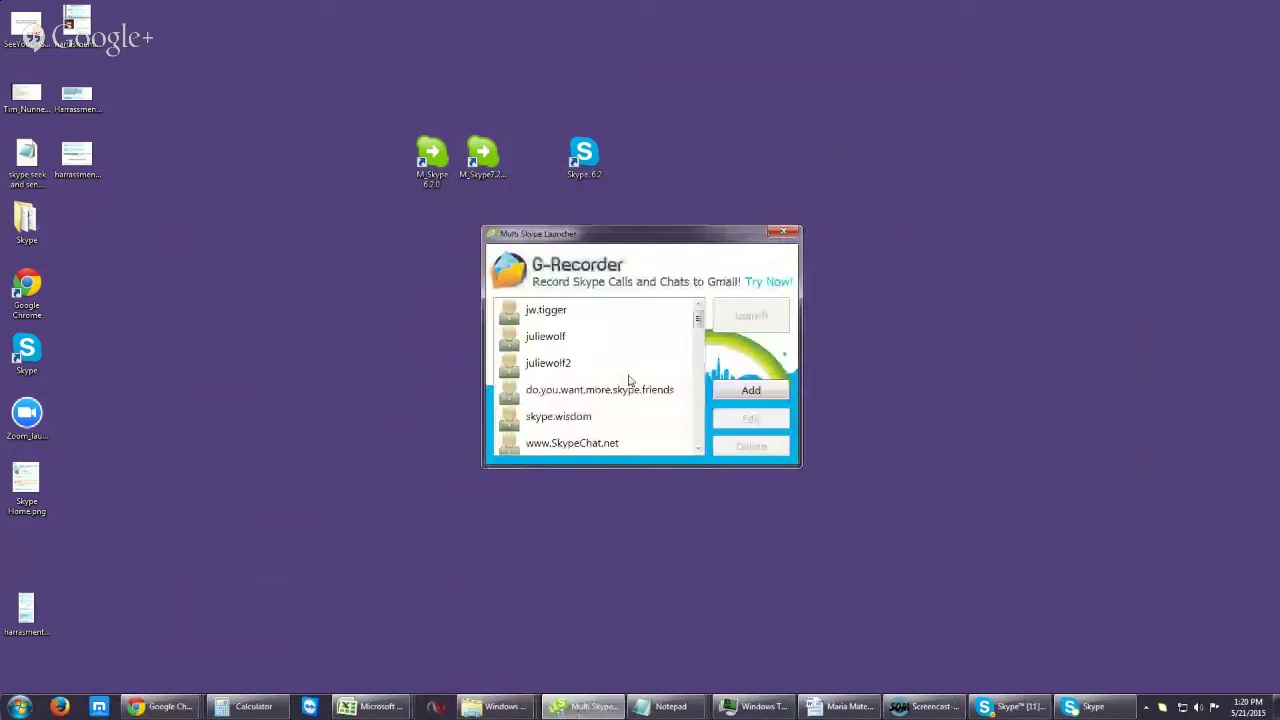
Step: Launch a saved account from Multi Skype Launcher and allow that Skype copy to run
click(558, 365)
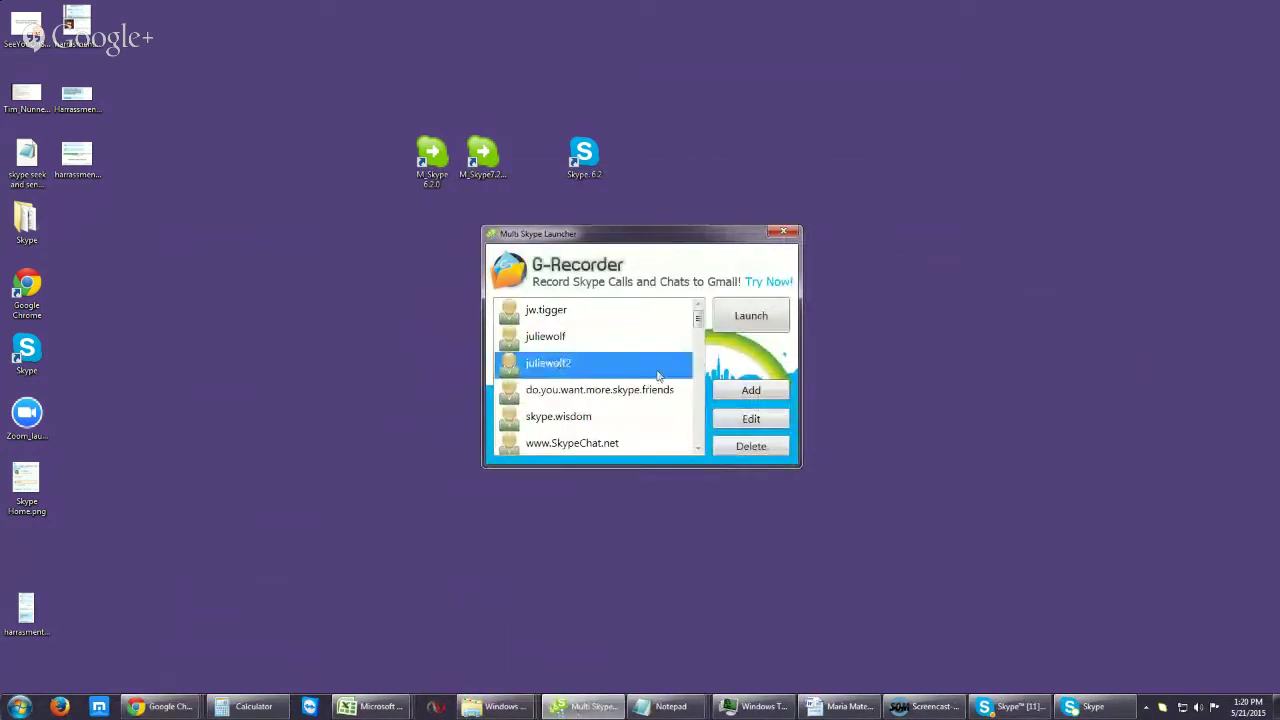
click(750, 316)
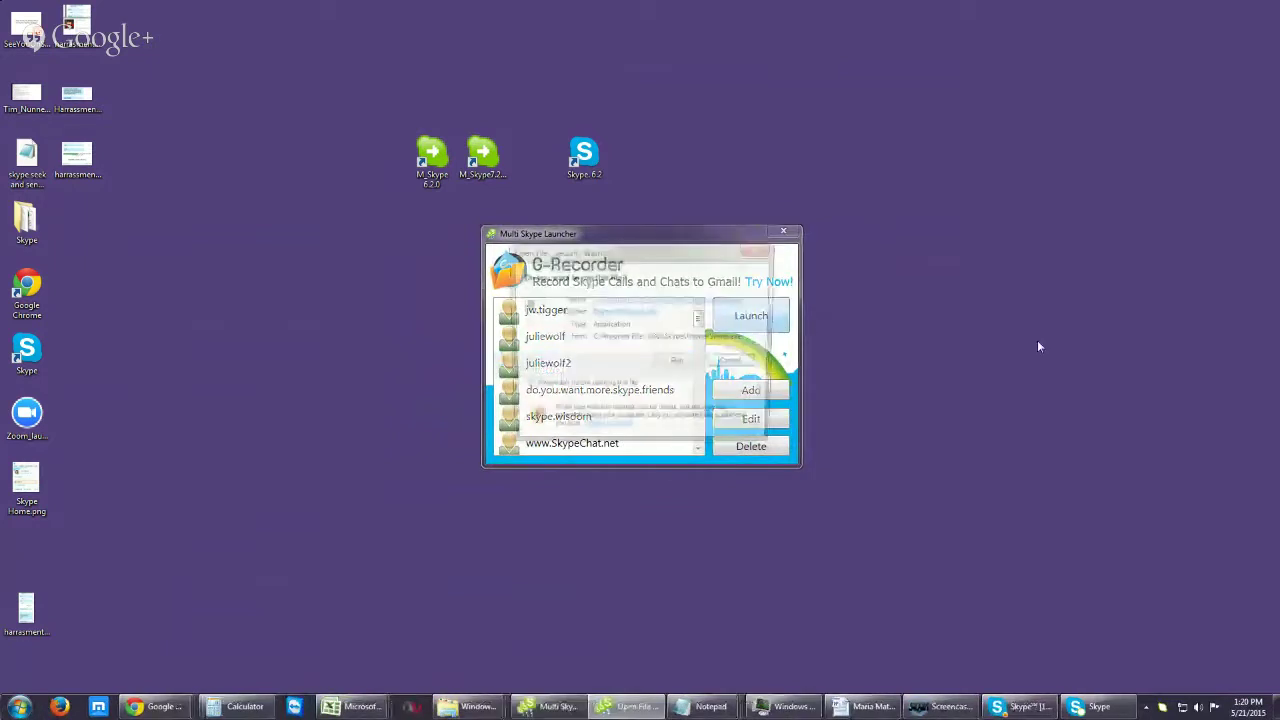
click(676, 363)
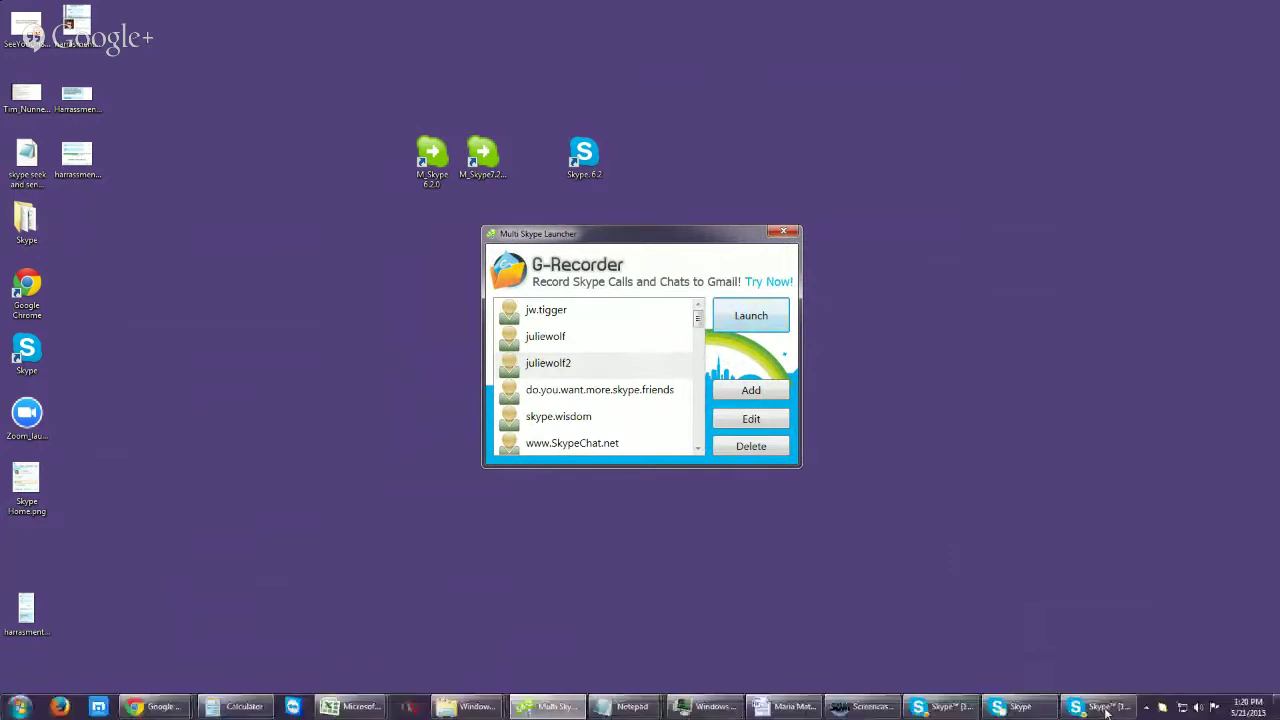
Step: Start the M_Skype 6.2.0 copy, allow it to run, and minimize the group chat
double_click(436, 150)
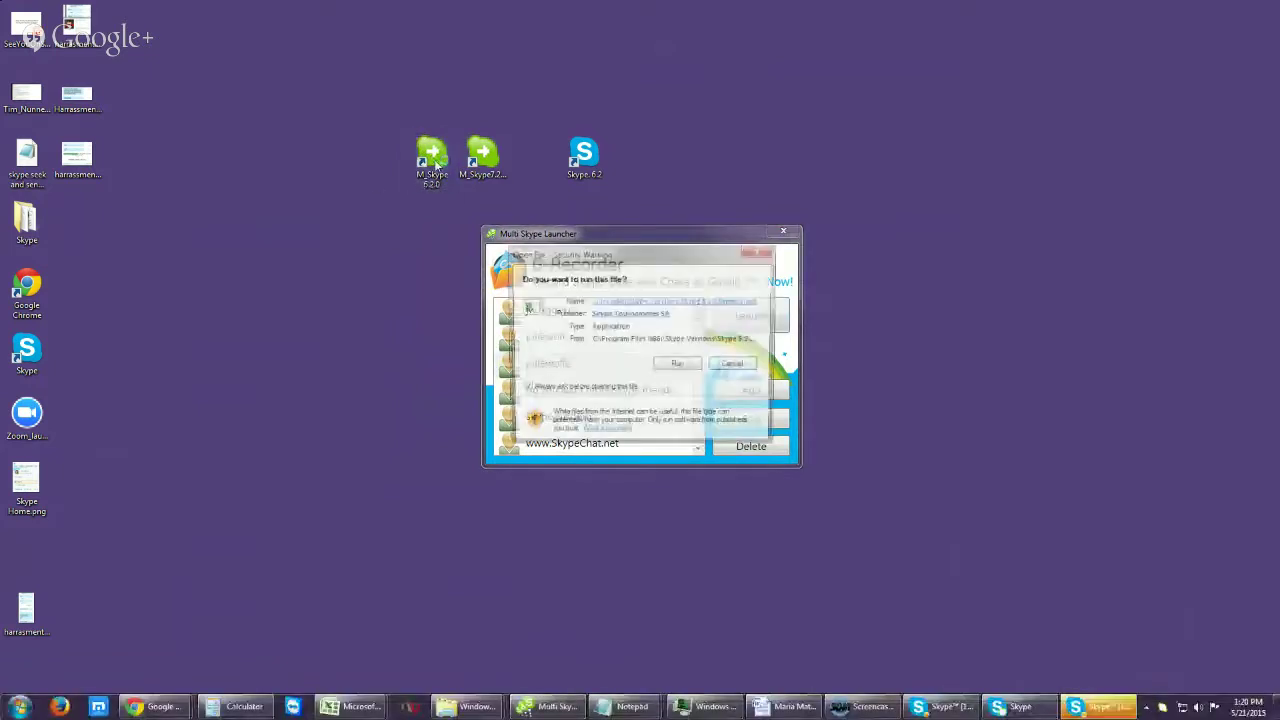
click(677, 366)
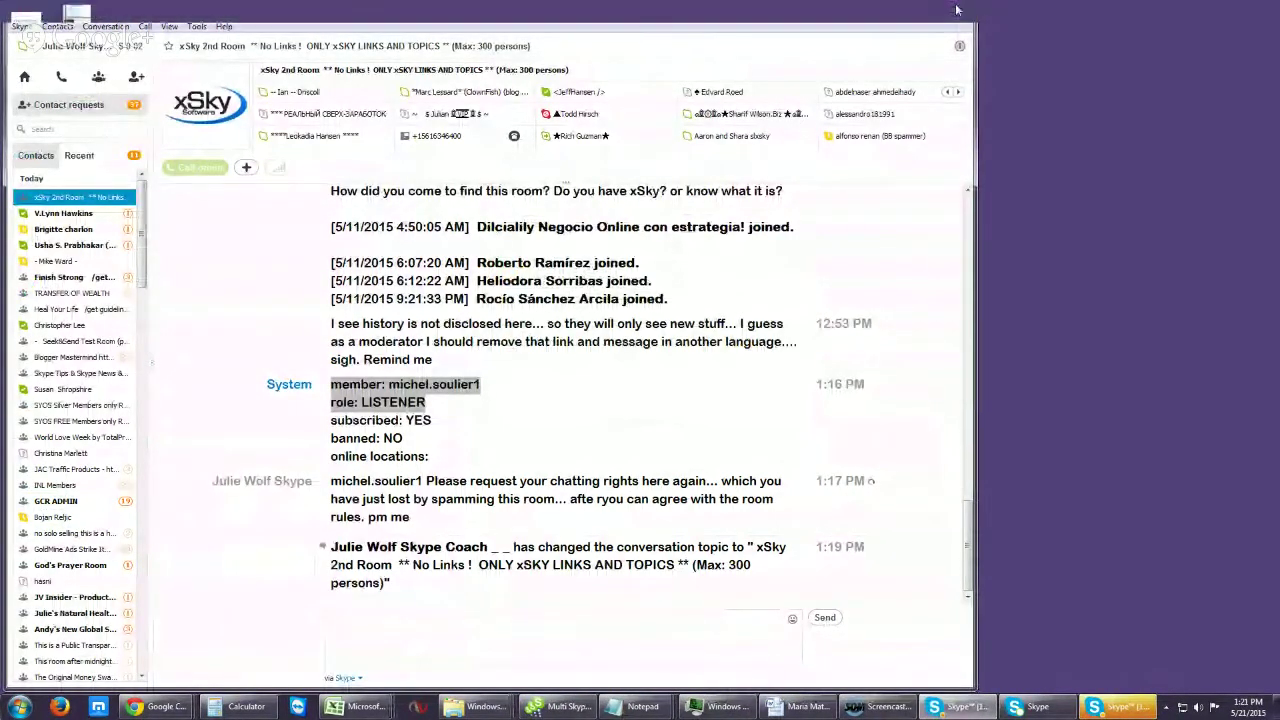
click(956, 10)
Step: Add an M_Skype6.14 shortcut beside the others, start that copy, and close its sign-in window
drag(2, 56, 530, 158)
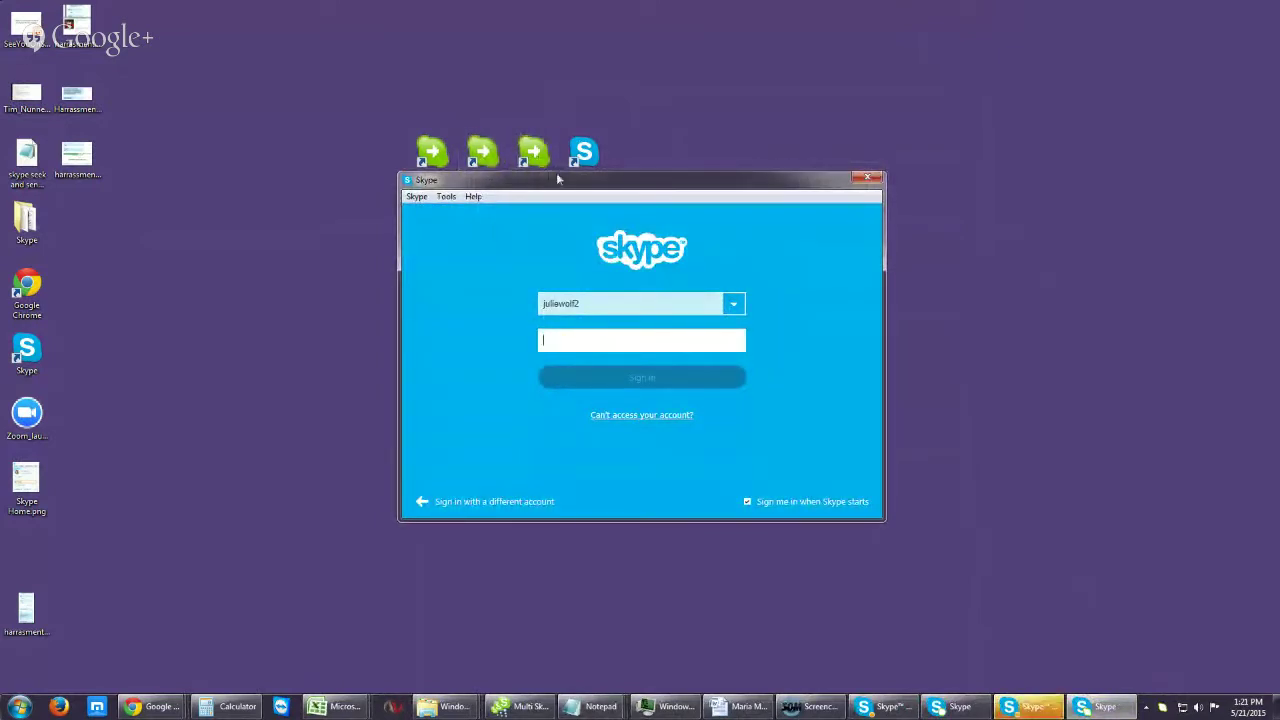
drag(556, 186, 556, 216)
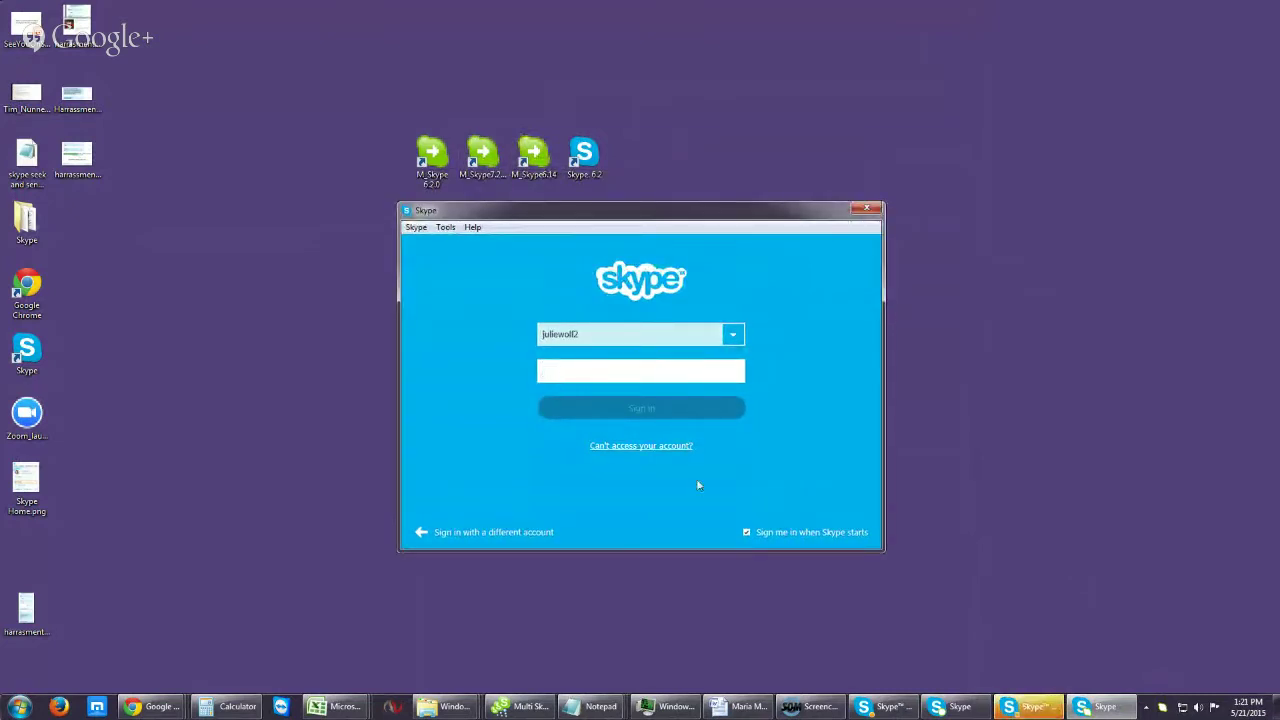
click(432, 160)
double_click(538, 175)
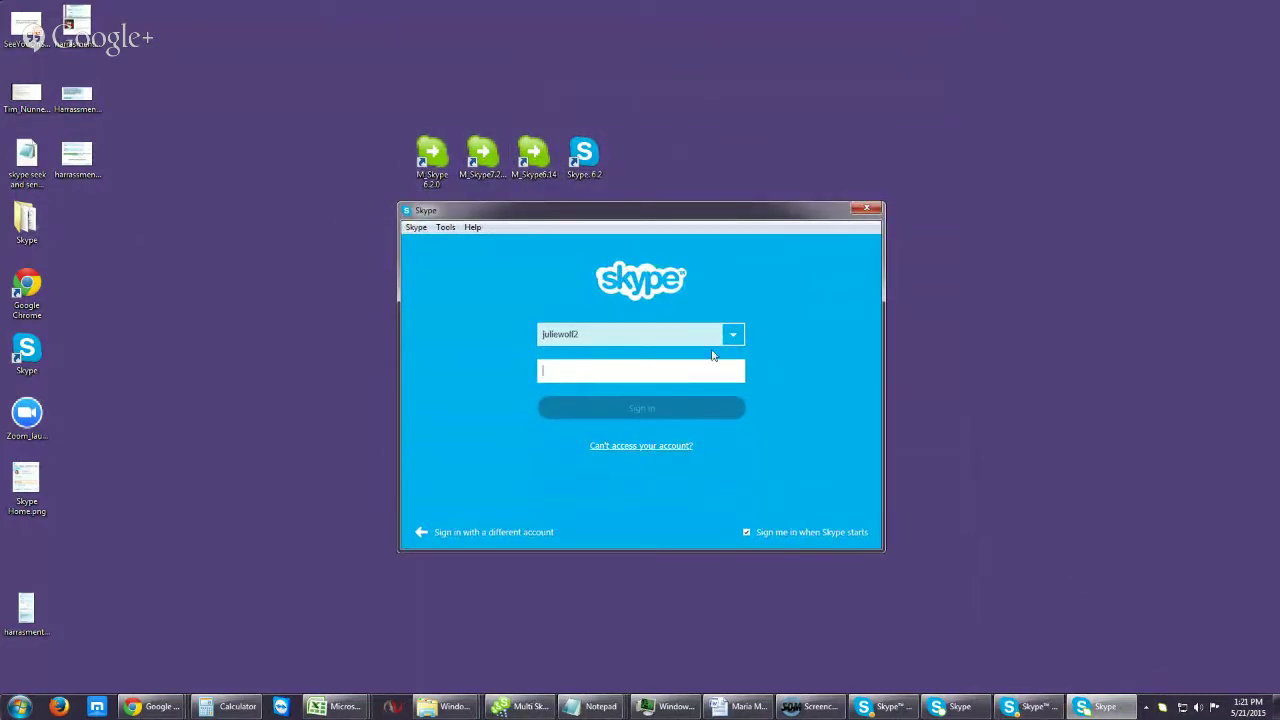
click(868, 209)
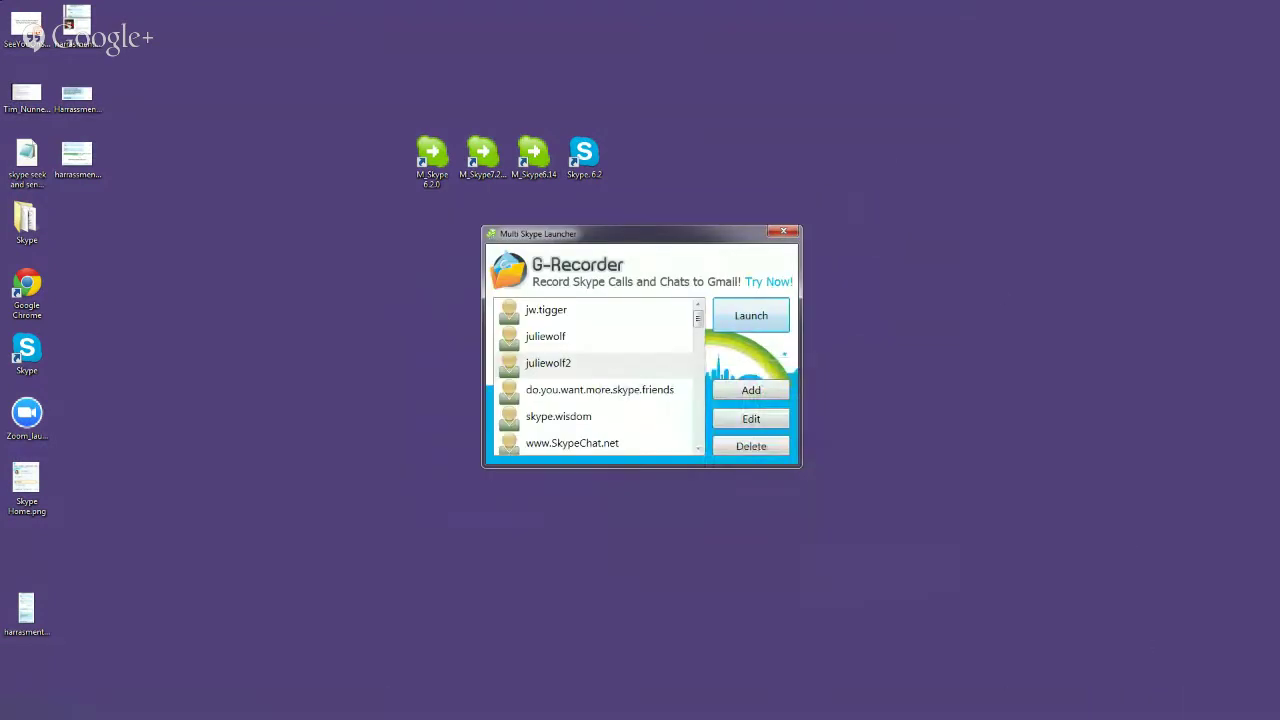
Step: Verify the sign-in copy is Skype 6.14.0.104 via About Skype, then return to xSky 2nd Room
click(1100, 706)
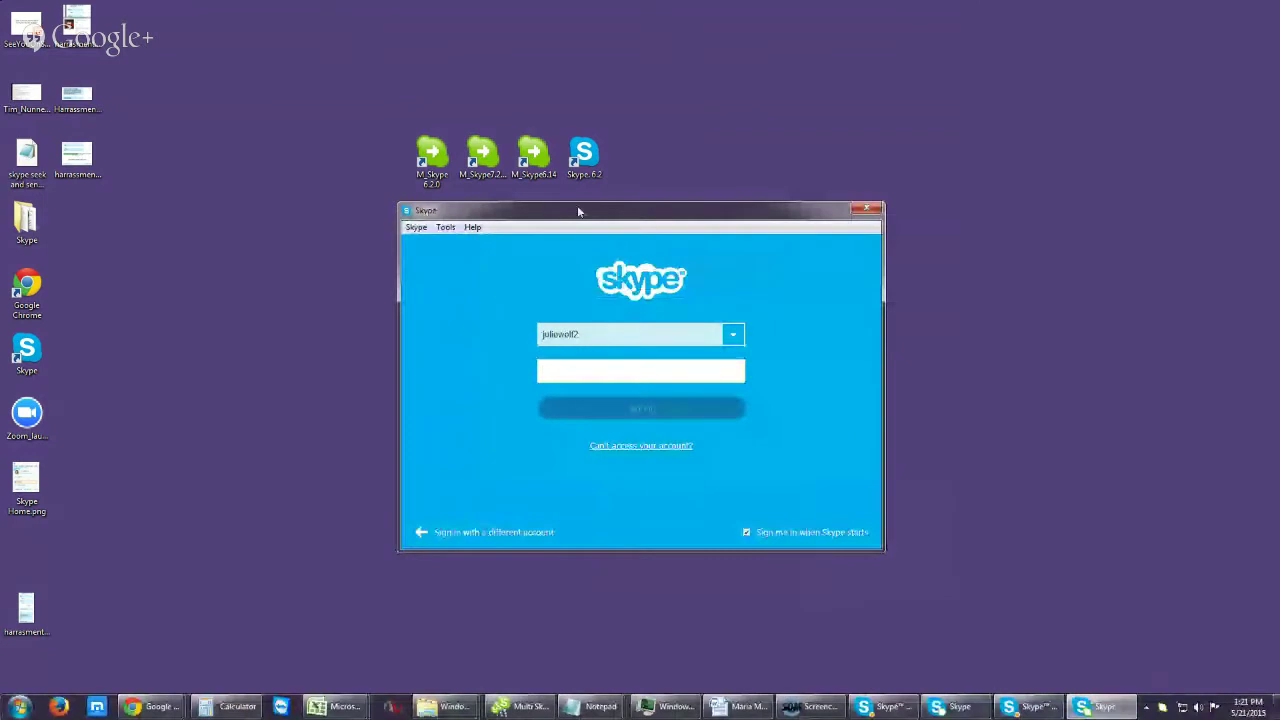
click(472, 228)
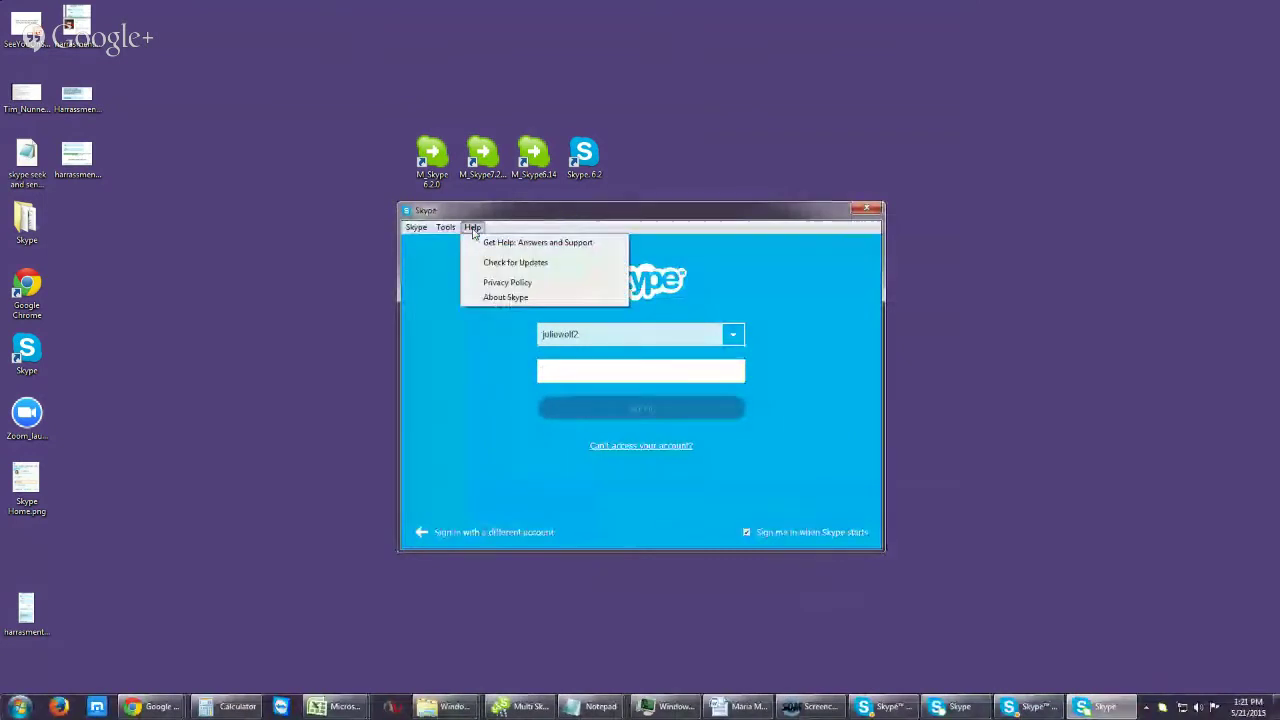
click(506, 298)
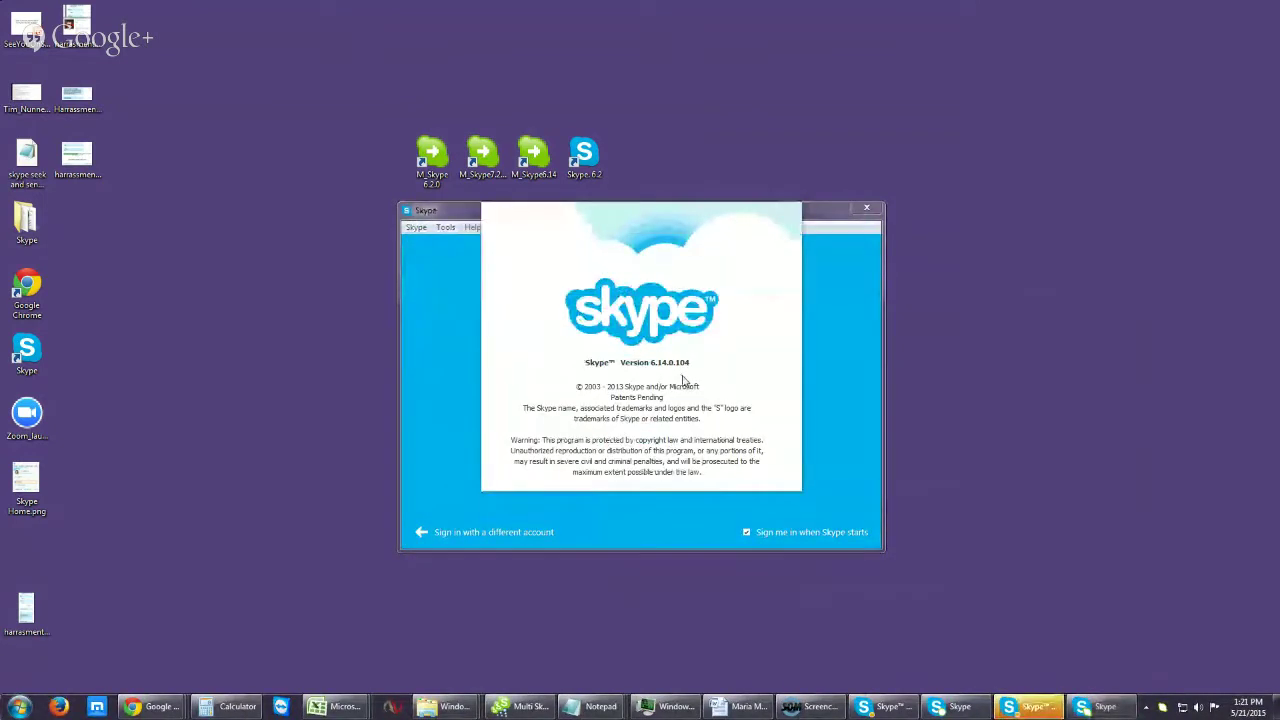
click(838, 286)
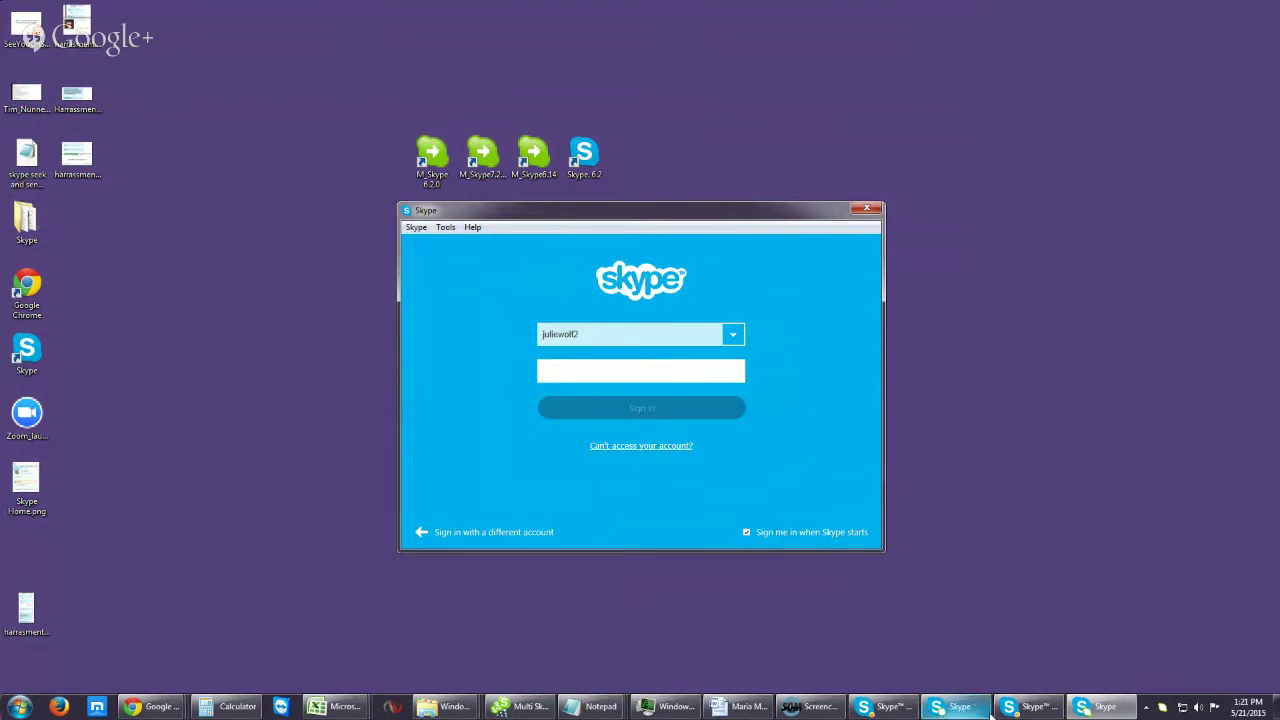
click(905, 713)
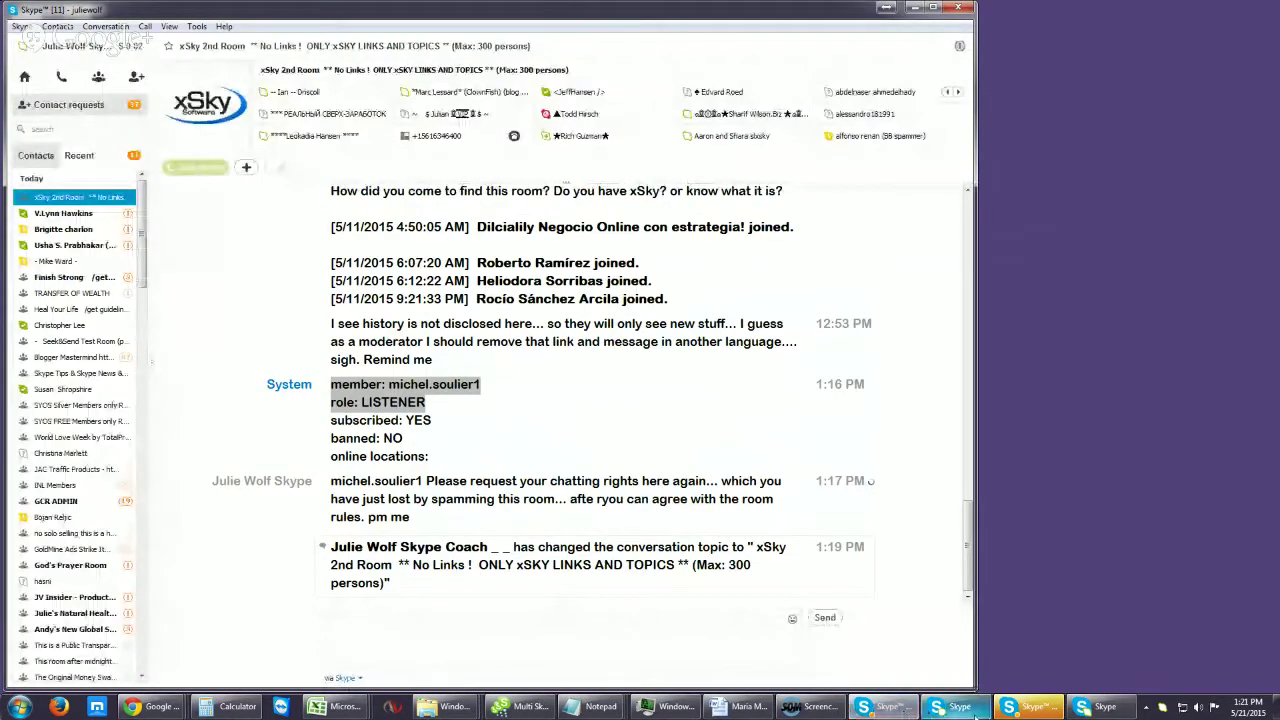
Step: Confirm the second account's Skype is version 7.2.60.103 and bring the Hangouts window into view
click(1020, 710)
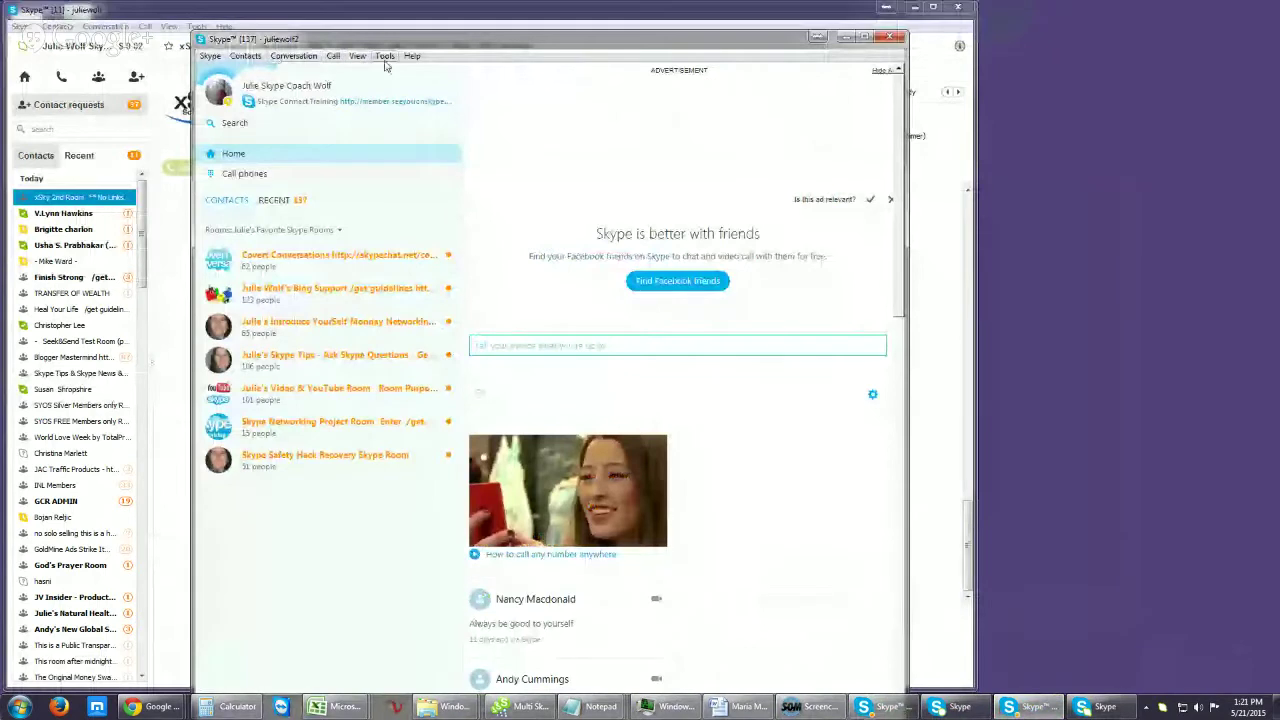
click(413, 55)
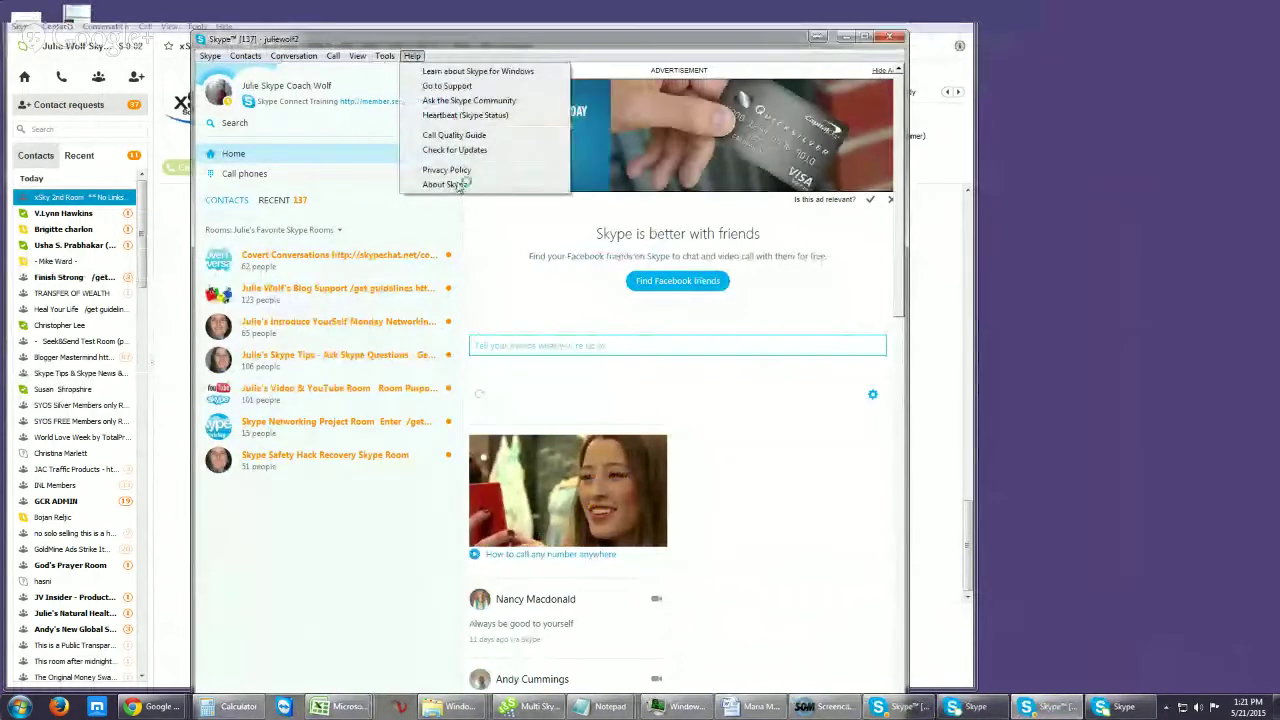
click(452, 183)
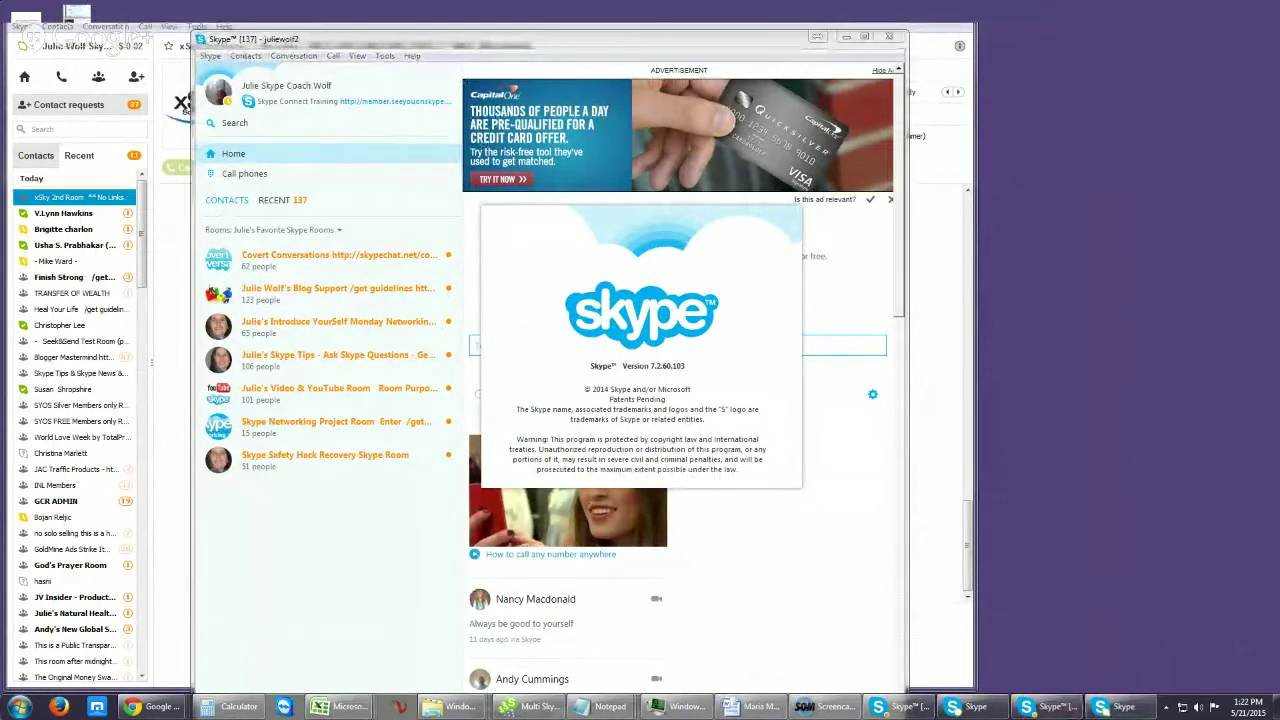
drag(1279, 120, 862, 125)
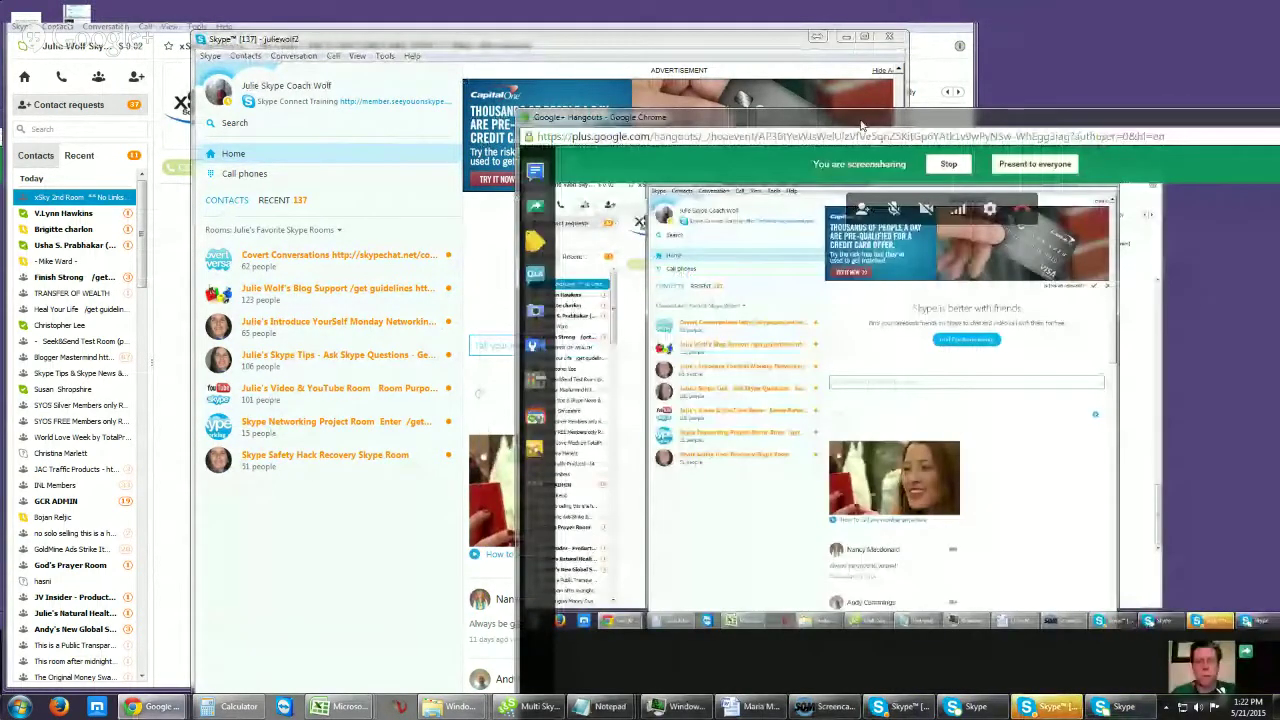